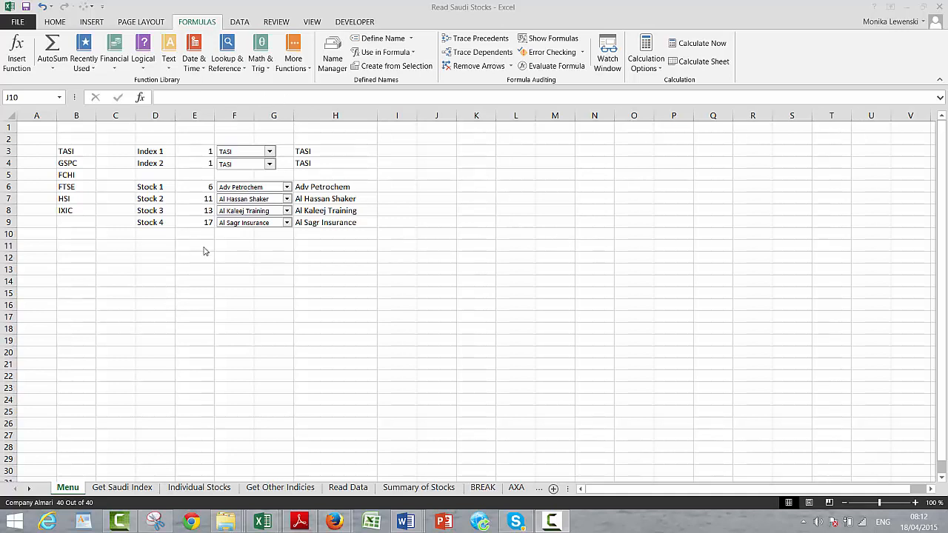
Enter the label Start Date in cell B11 and End Date in cell B12 of the Menu sheet
{"action": "key", "text": "Down"}
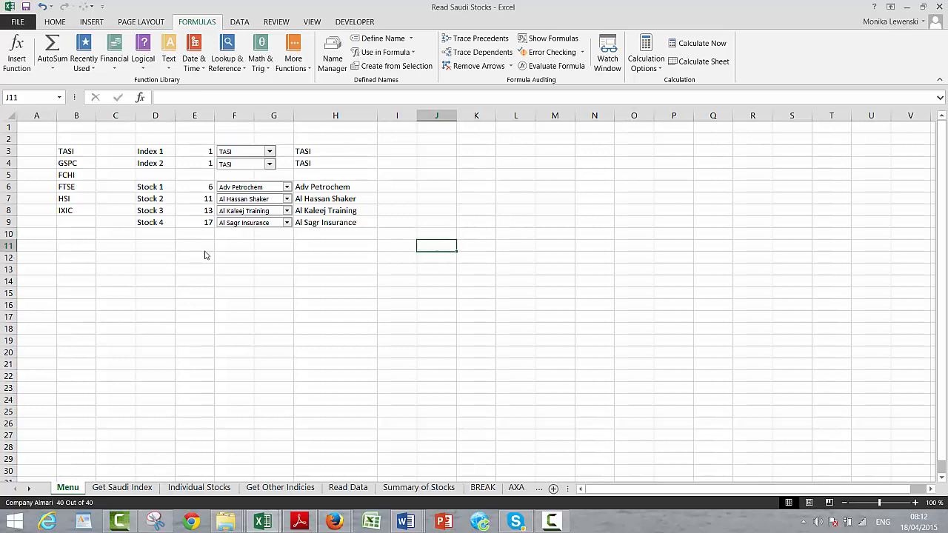
{"action": "key", "text": "Left"}
{"action": "key", "text": "Left"}
{"action": "key", "text": "Left"}
{"action": "key", "text": "Left"}
{"action": "key", "text": "Left"}
{"action": "key", "text": "Left"}
{"action": "key", "text": "Left"}
{"action": "key", "text": "Left"}
{"action": "key", "text": "Left"}
{"action": "key", "text": "Right"}
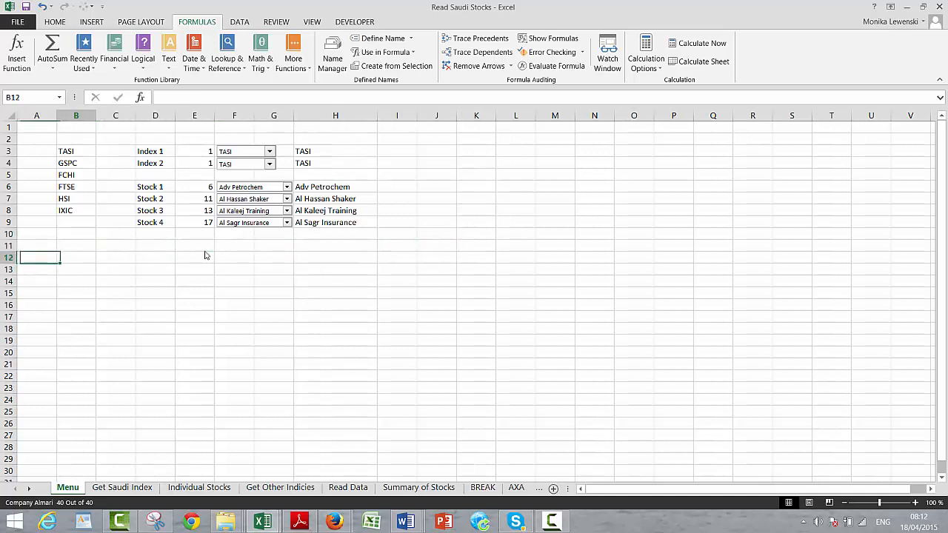
{"action": "key", "text": "Right"}
{"action": "key", "text": "Right"}
{"action": "key", "text": "Right"}
{"action": "key", "text": "Right"}
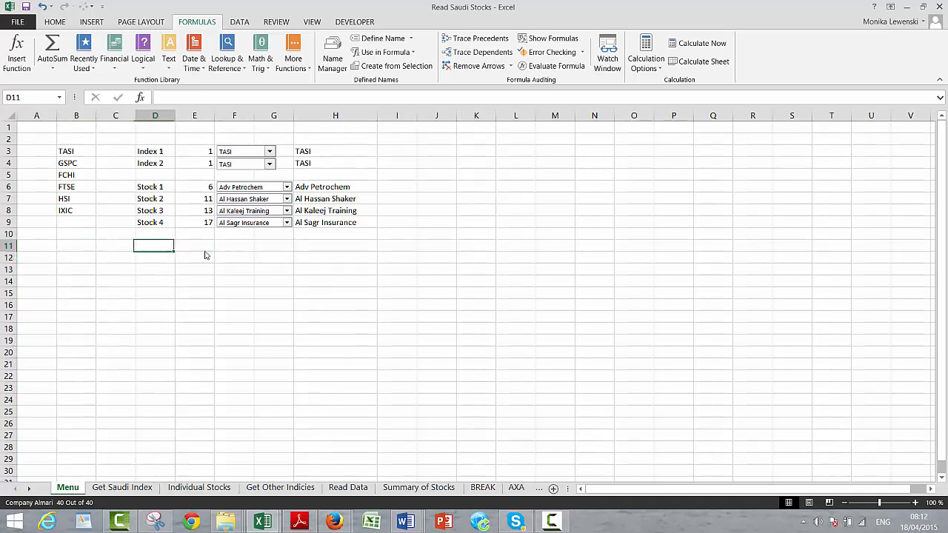
{"action": "key", "text": "Left"}
{"action": "key", "text": "Left"}
{"action": "key", "text": "Left"}
{"action": "key", "text": "Left"}
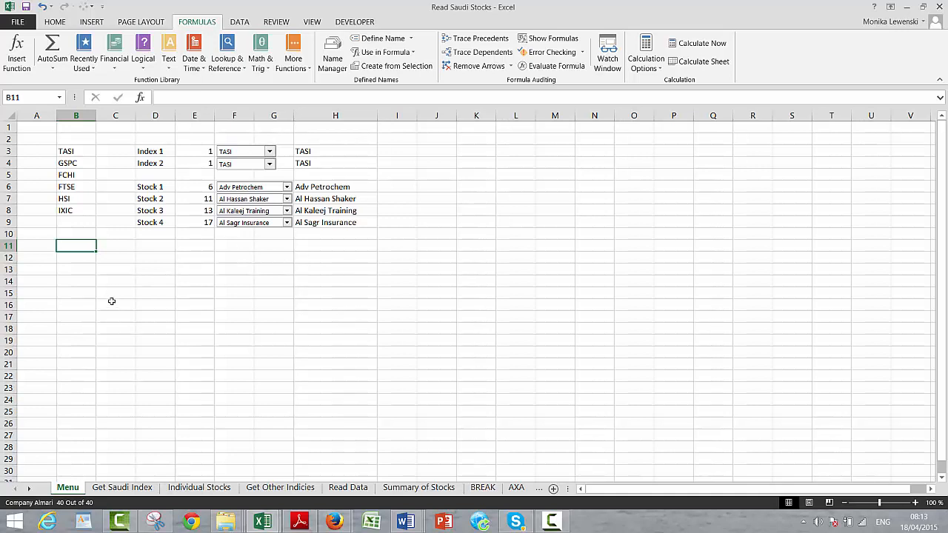
{"action": "type", "text": "Start Date"}
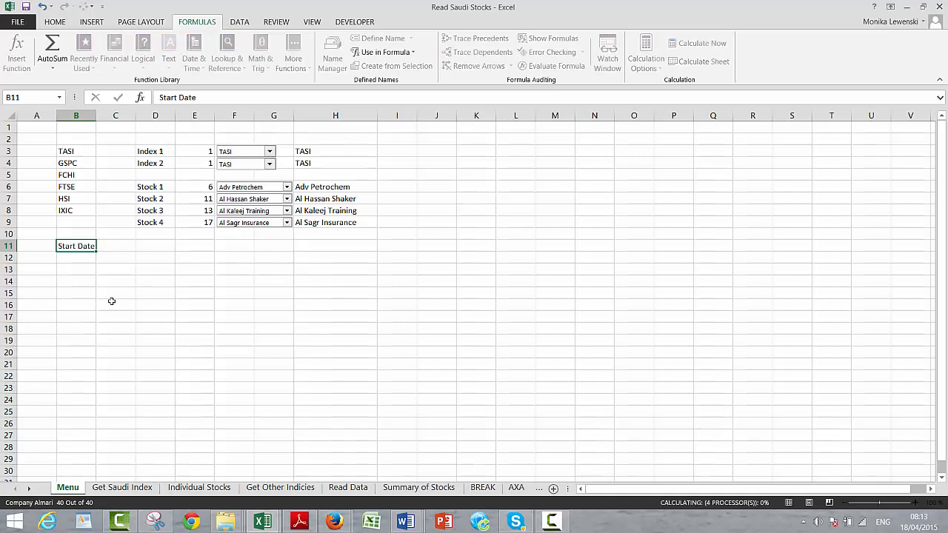
{"action": "key", "text": "Return"}
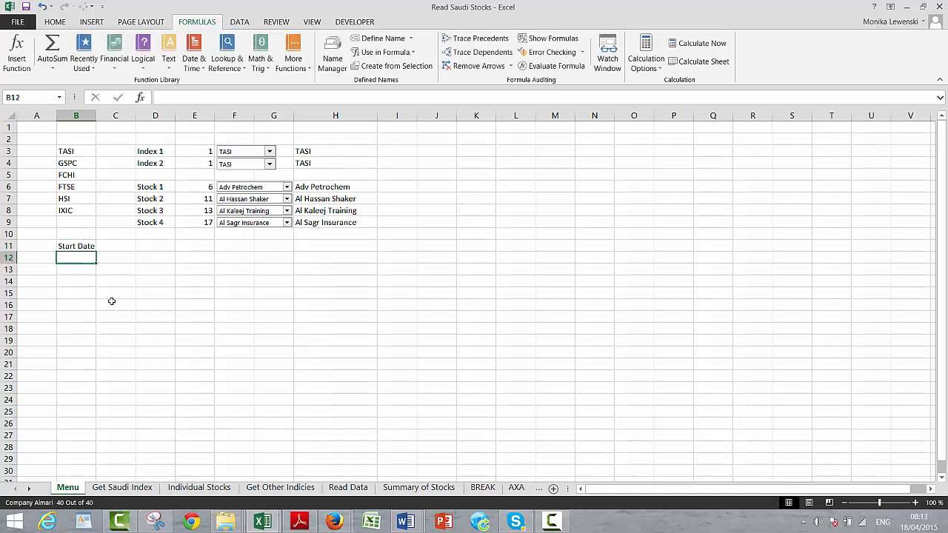
{"action": "type", "text": "End Date"}
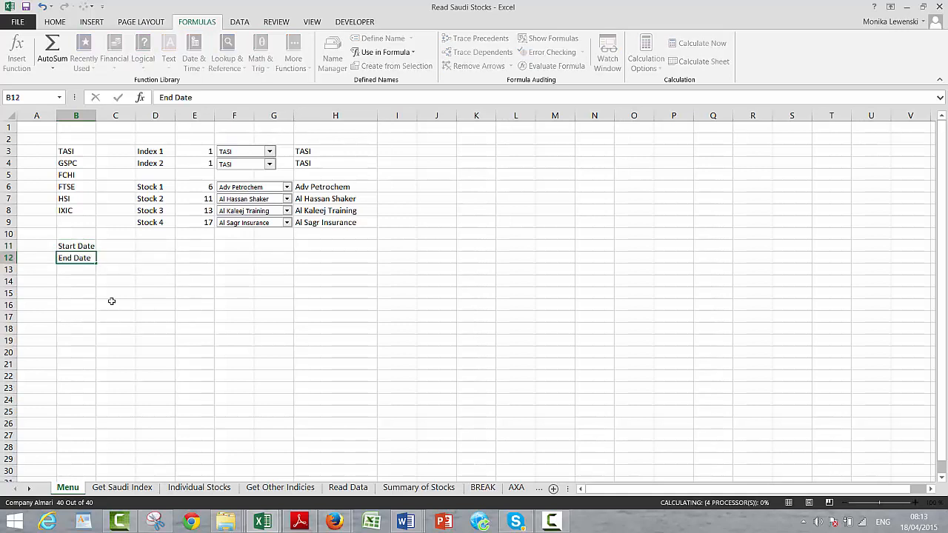
{"action": "key", "text": "Return"}
Insert a form-control combo box spanning cells F11 to G11 in the Start Date row
{"action": "key", "text": "Up"}
{"action": "key", "text": "Up"}
{"action": "key", "text": "Right"}
{"action": "key", "text": "Right"}
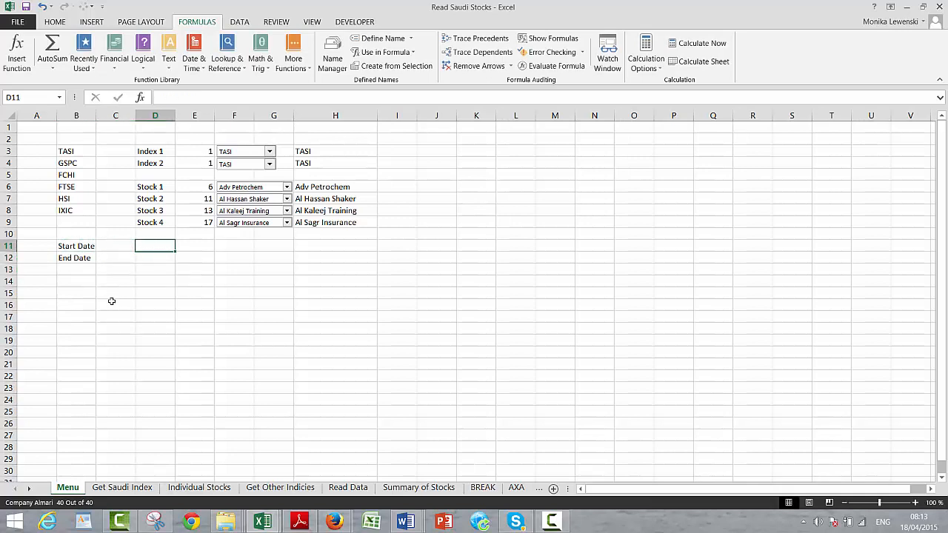
{"action": "key", "text": "Right"}
{"action": "key", "text": "Right"}
{"action": "key", "text": "Left"}
{"action": "key", "text": "Left"}
{"action": "key", "text": "Left"}
{"action": "key", "text": "Right"}
{"action": "key", "text": "Right"}
{"action": "key", "text": "Right"}
{"action": "key", "text": "Right"}
{"action": "key", "text": "Right"}
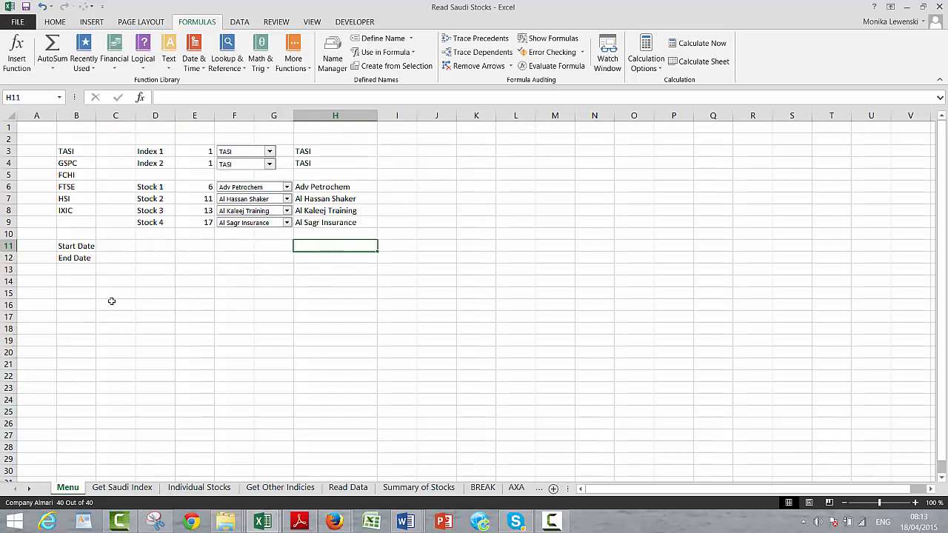
{"action": "key", "text": "Left"}
{"action": "key", "text": "Left"}
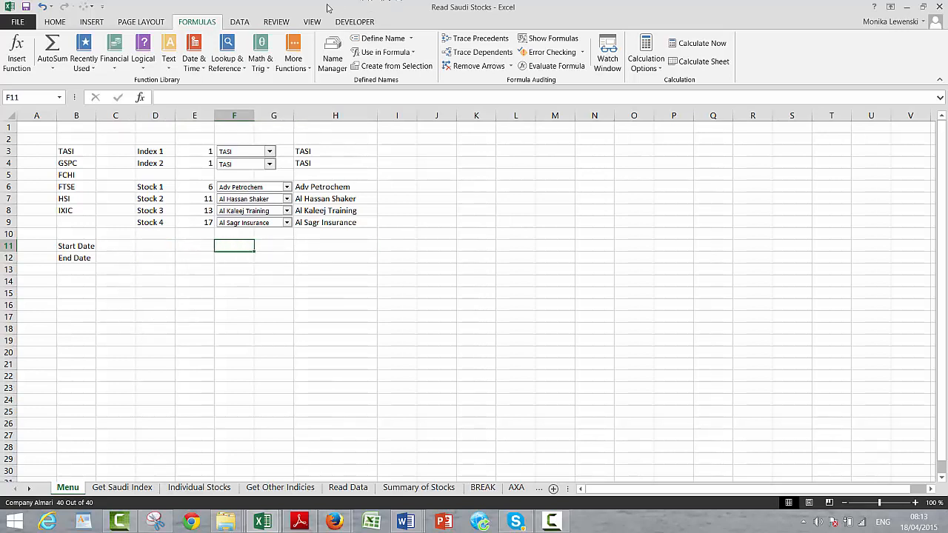
{"action": "left_click", "coordinate": [341, 23]}
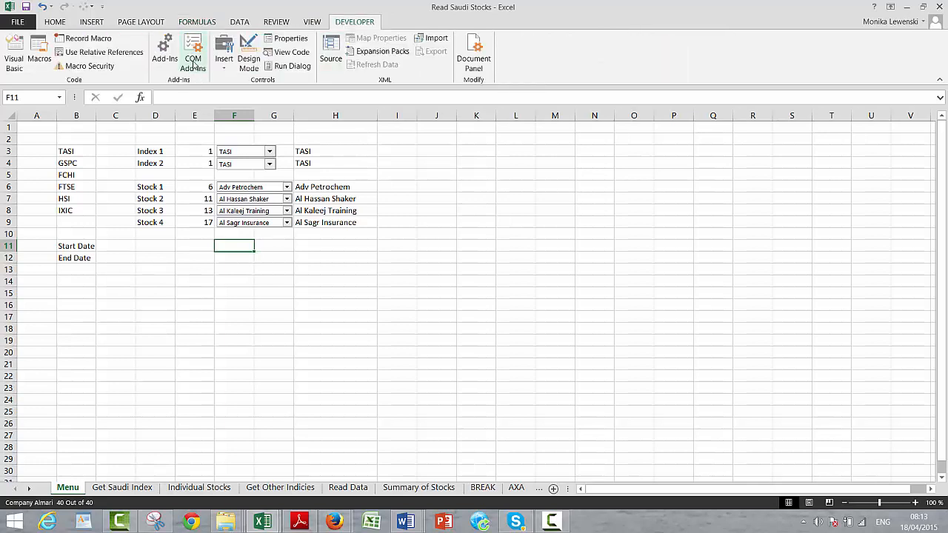
{"action": "left_click", "coordinate": [226, 52]}
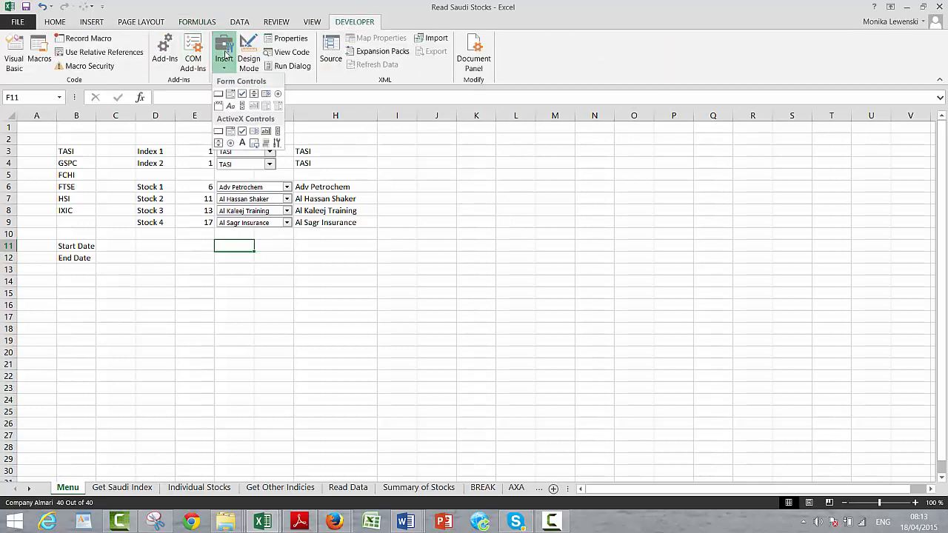
{"action": "left_click", "coordinate": [230, 94]}
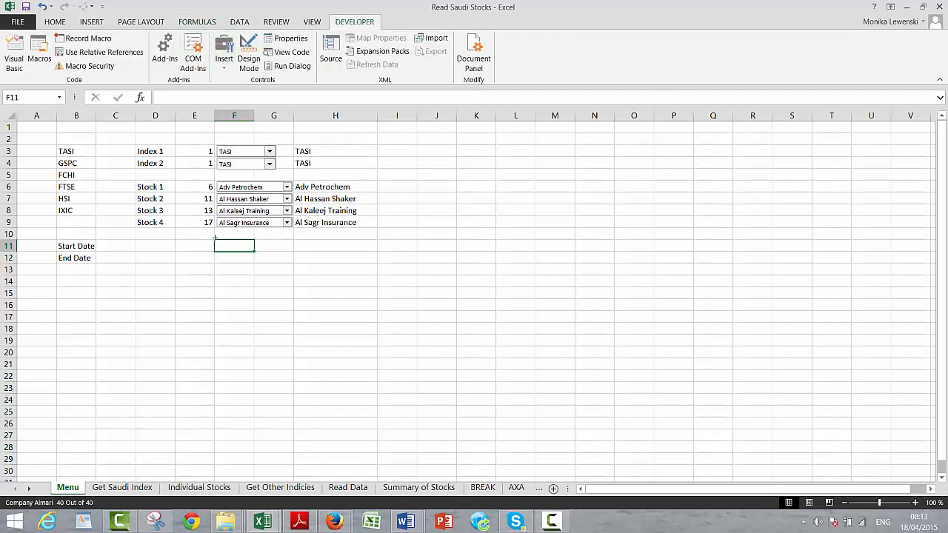
{"action": "left_click_drag", "start_coordinate": [215, 240], "coordinate": [294, 247]}
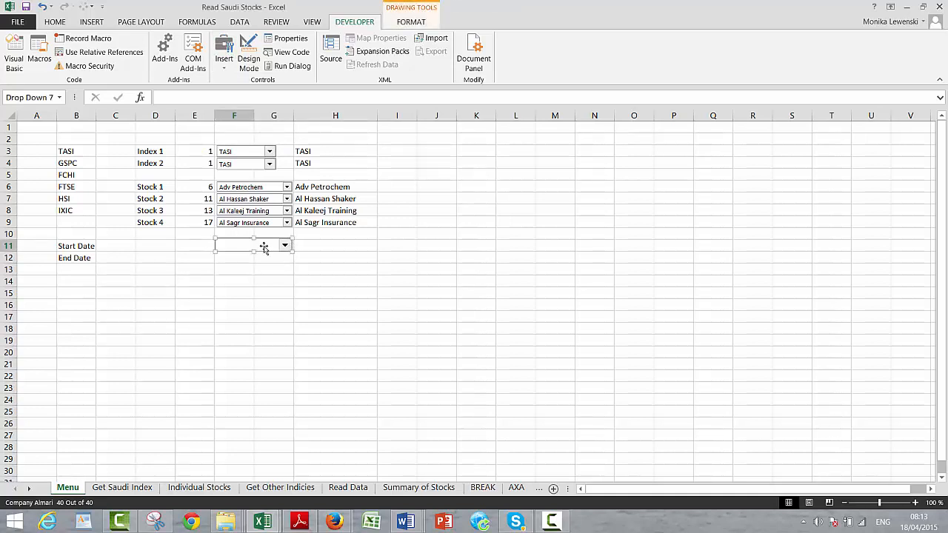
Set the new combo box's input range to 'Summary of Stocks'!$A$4:$A$6820 in its control format settings
{"action": "right_click", "coordinate": [261, 246]}
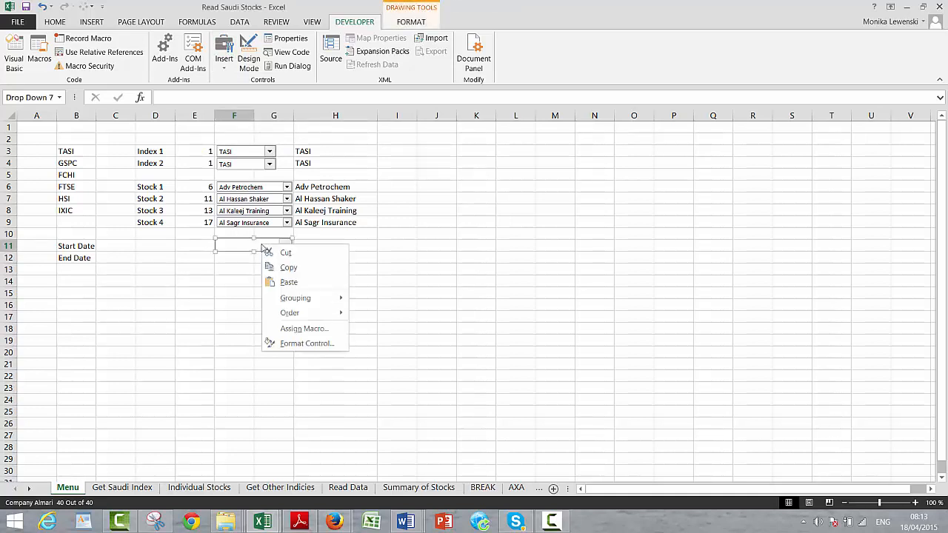
{"action": "left_click", "coordinate": [278, 342]}
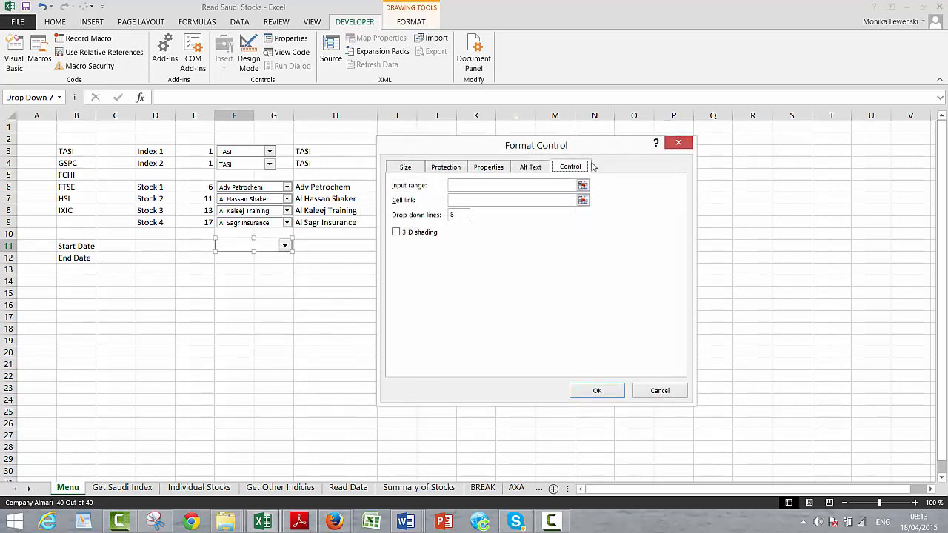
{"action": "left_click", "coordinate": [583, 186]}
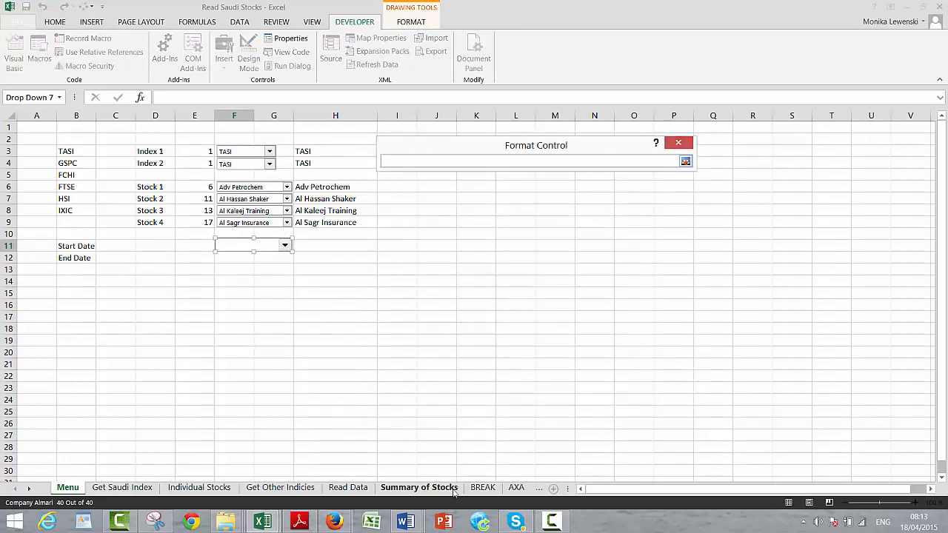
{"action": "left_click", "coordinate": [419, 489]}
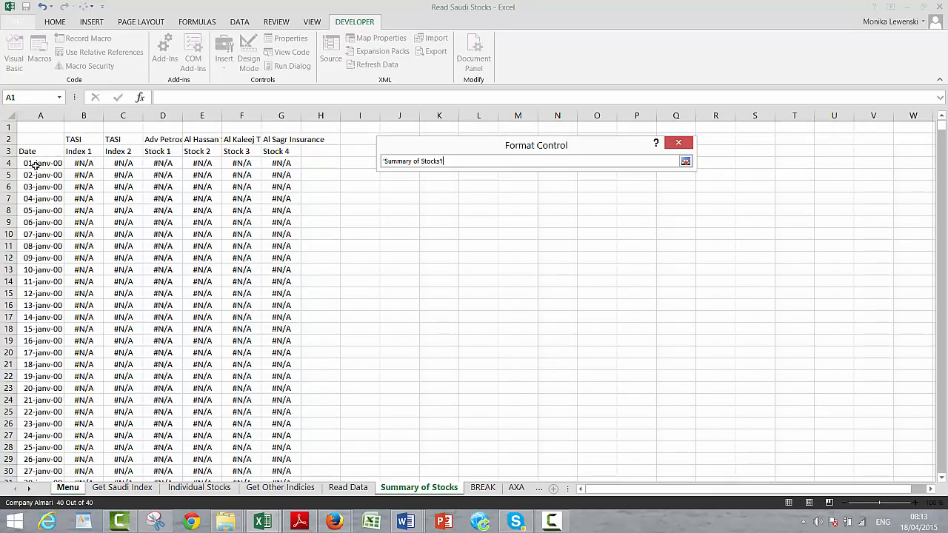
{"action": "left_click_drag", "start_coordinate": [40, 163], "coordinate": [42, 273]}
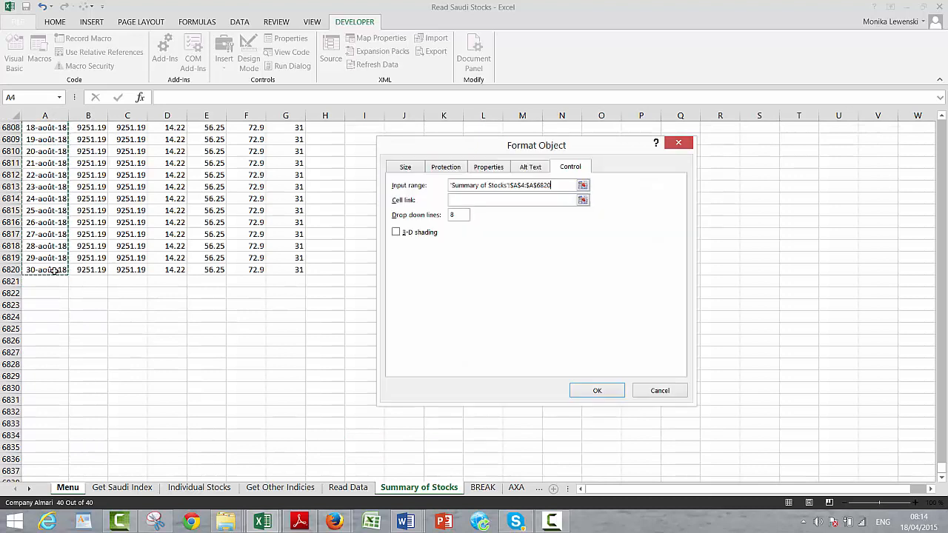
Link the Start Date combo box to cell Menu!$E$11 and apply the control settings
{"action": "left_click", "coordinate": [582, 201]}
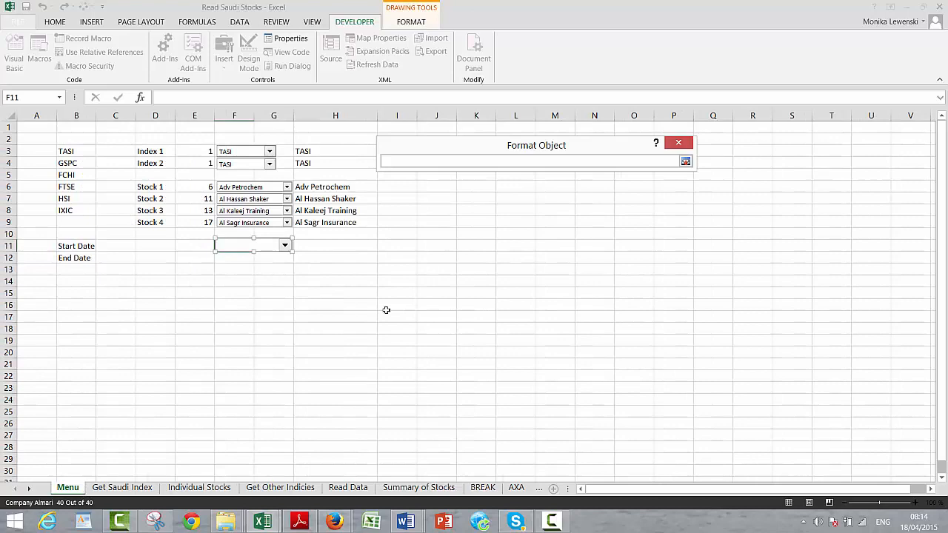
{"action": "left_click", "coordinate": [195, 245]}
{"action": "left_click", "coordinate": [117, 488]}
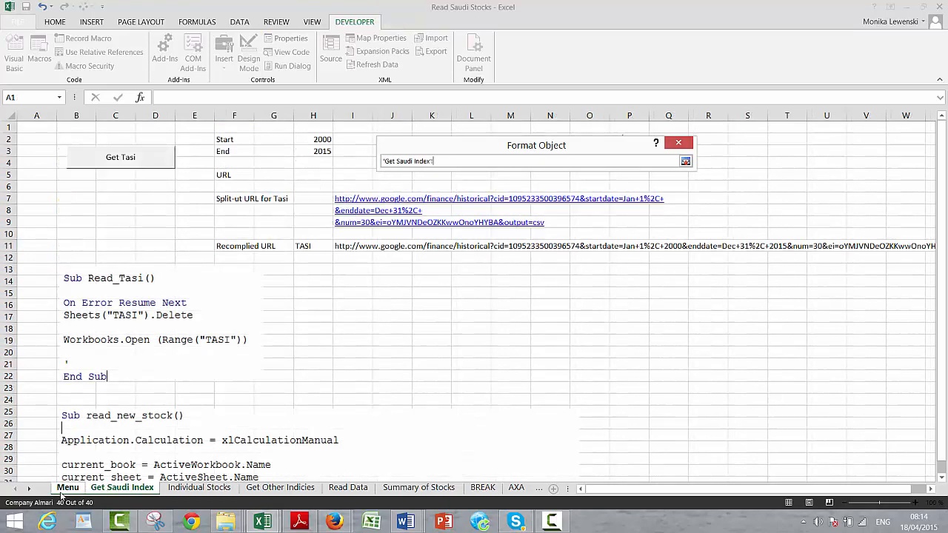
{"action": "left_click", "coordinate": [67, 488]}
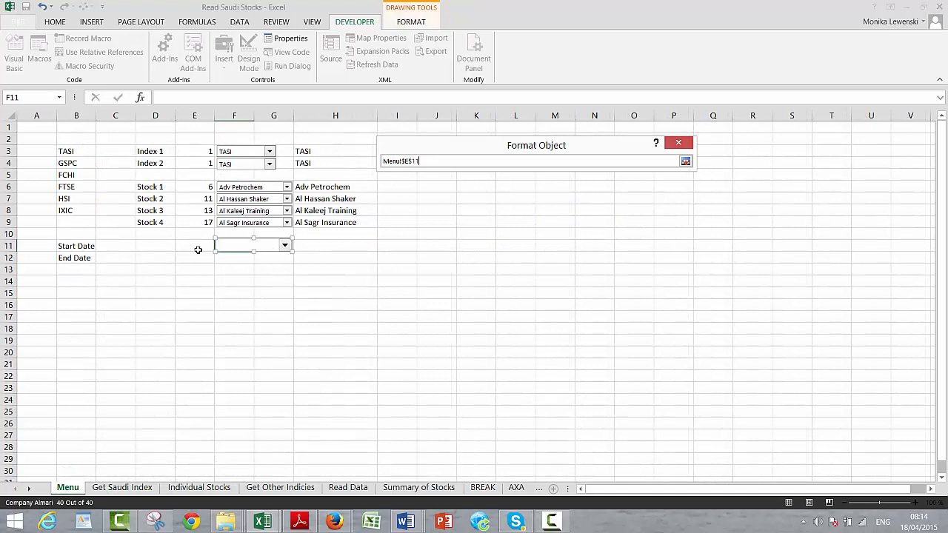
{"action": "key", "text": "Return"}
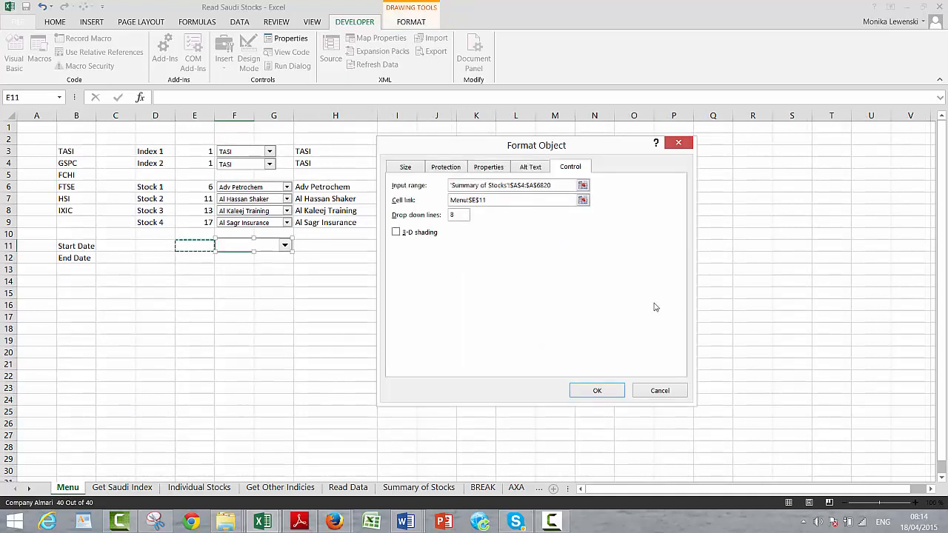
{"action": "left_click", "coordinate": [588, 391]}
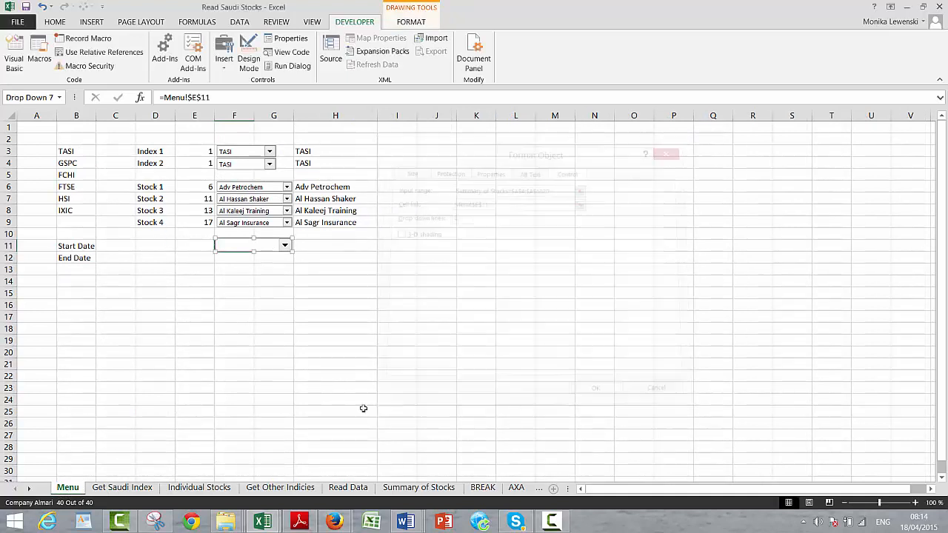
Deselect the Start Date combo box and choose 03-janv-00 from its list
{"action": "left_click", "coordinate": [323, 286]}
{"action": "left_click", "coordinate": [285, 245]}
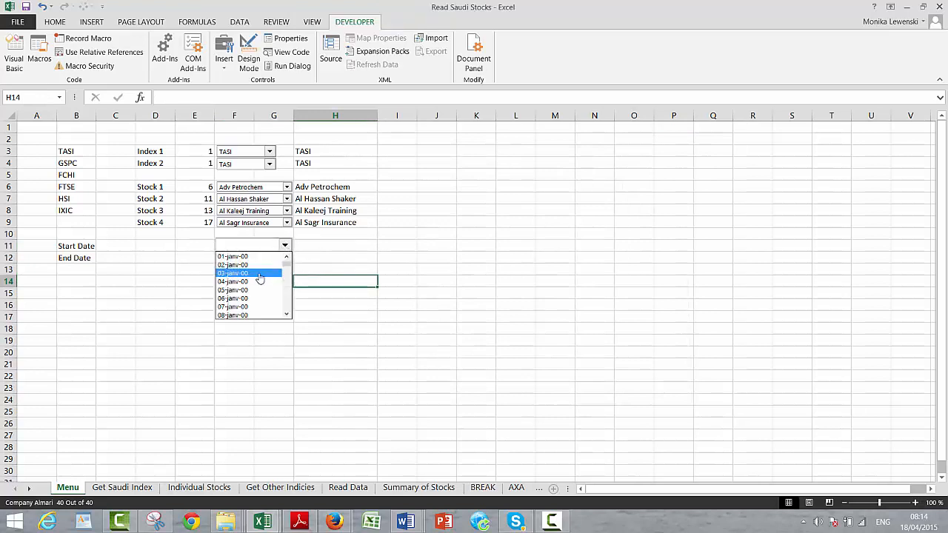
{"action": "left_click", "coordinate": [260, 273]}
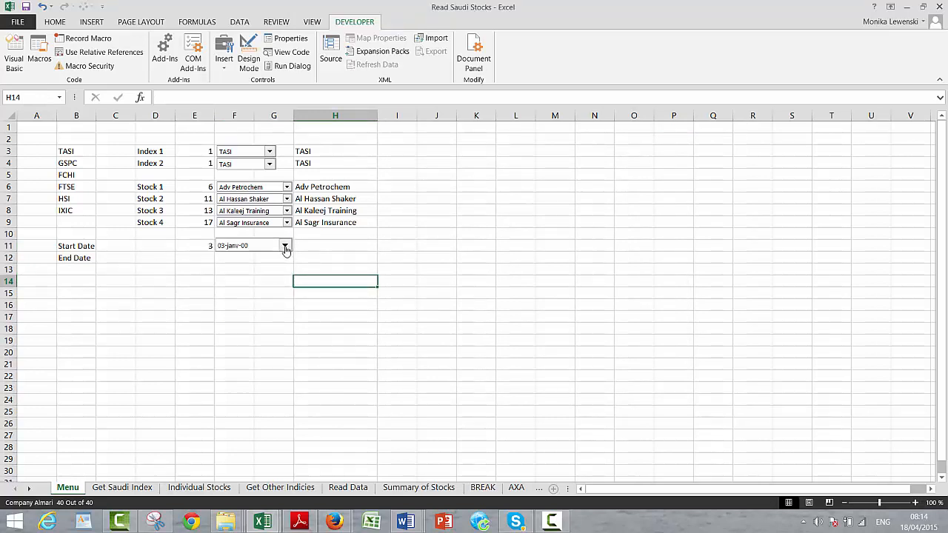
Choose 16-mai-17 in the Start Date combo box
{"action": "left_click", "coordinate": [285, 246]}
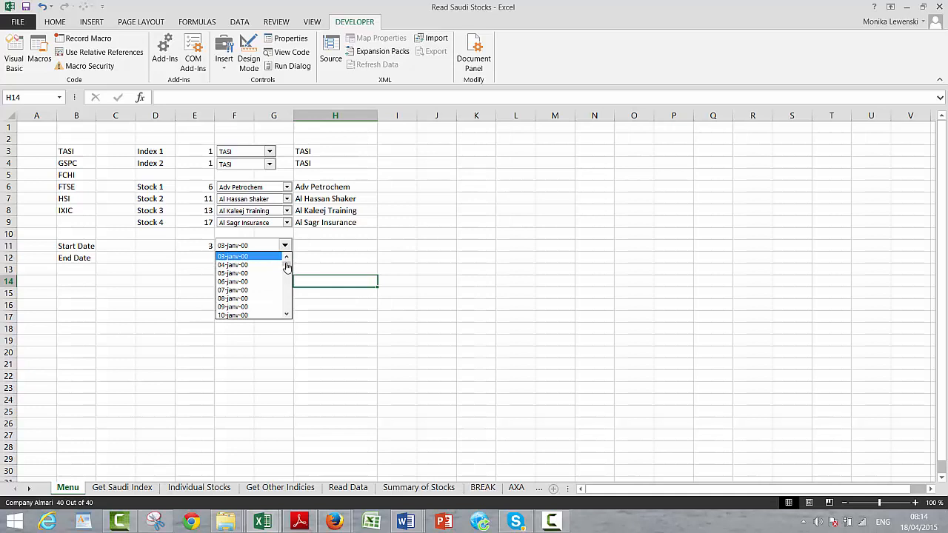
{"action": "left_click_drag", "start_coordinate": [288, 266], "coordinate": [286, 307]}
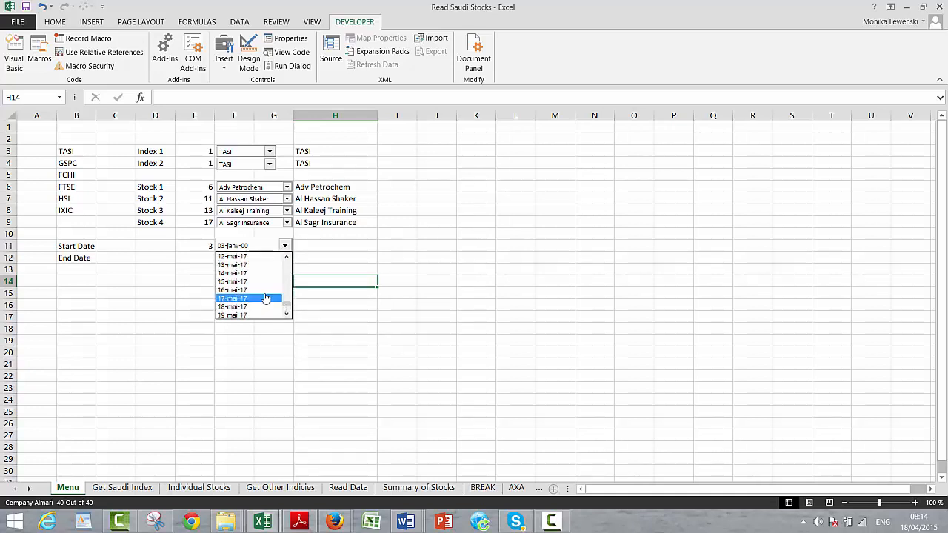
{"action": "left_click", "coordinate": [266, 290]}
{"action": "left_click", "coordinate": [283, 246]}
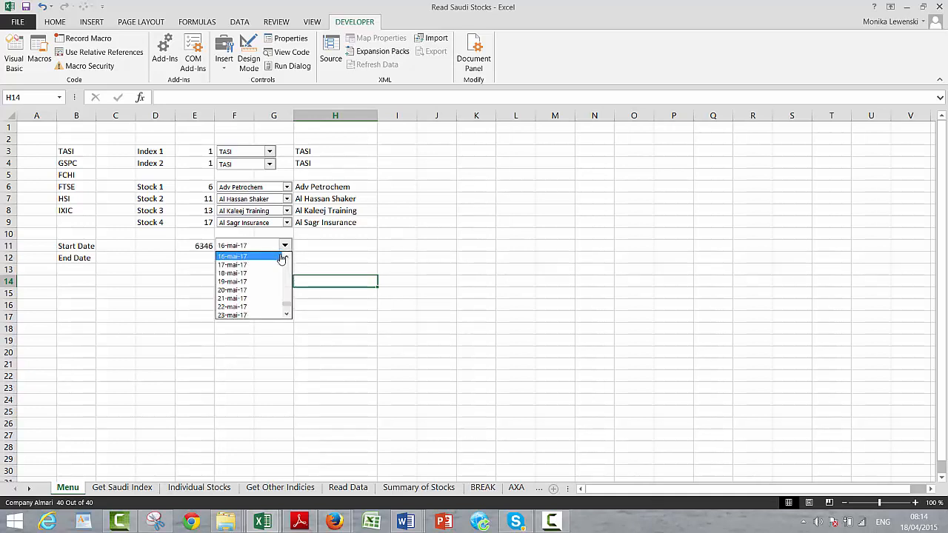
{"action": "left_click_drag", "start_coordinate": [286, 302], "coordinate": [287, 257]}
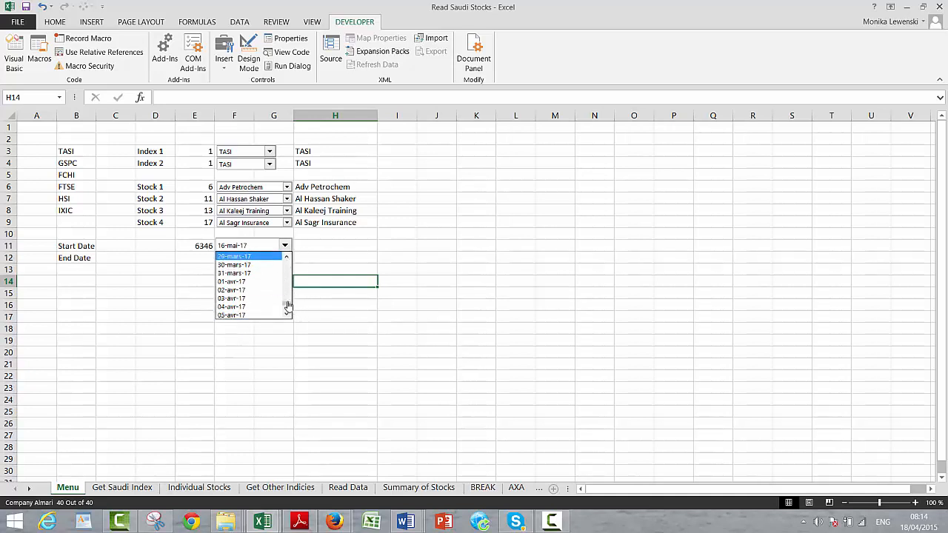
{"action": "left_click_drag", "start_coordinate": [288, 305], "coordinate": [288, 260]}
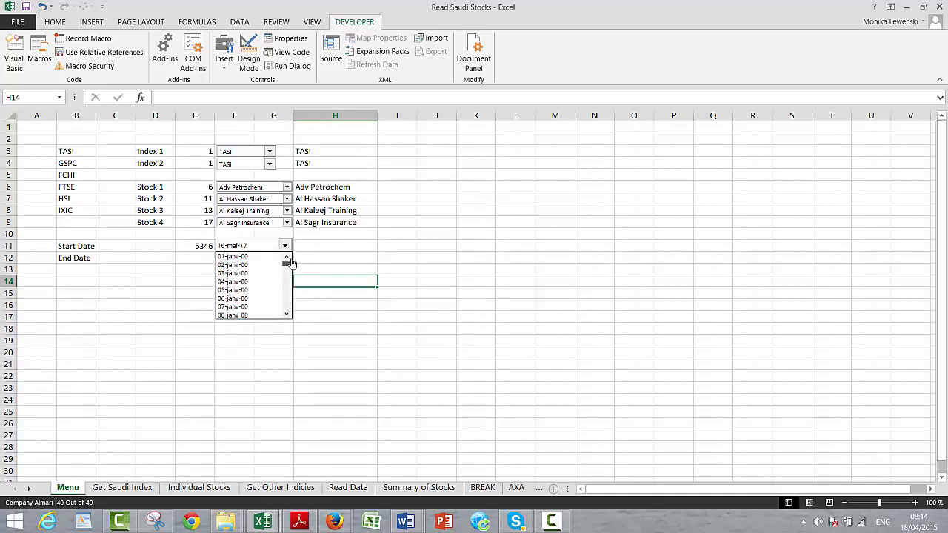
{"action": "left_click", "coordinate": [175, 288]}
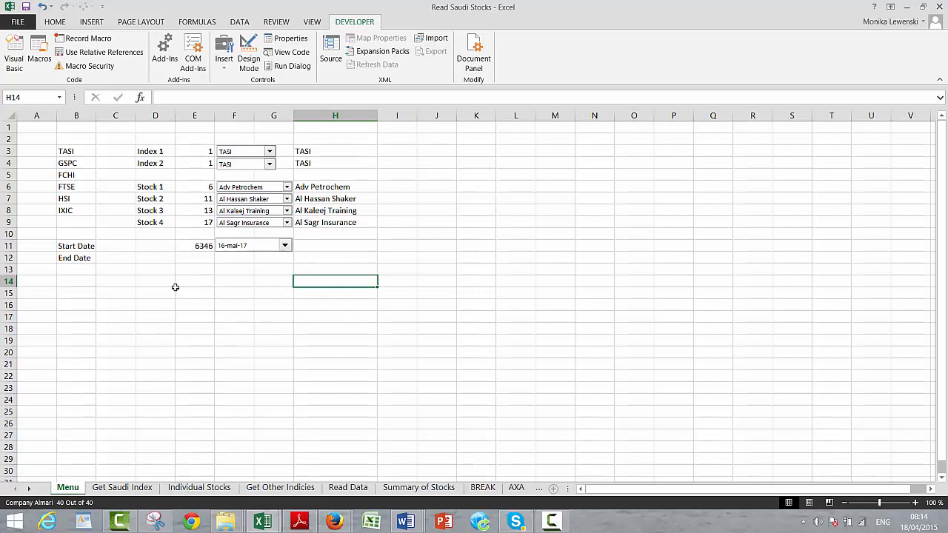
Copy the Start Date combo box and place the duplicate over cells F12 to G12 in the End Date row
{"action": "right_click", "coordinate": [234, 251]}
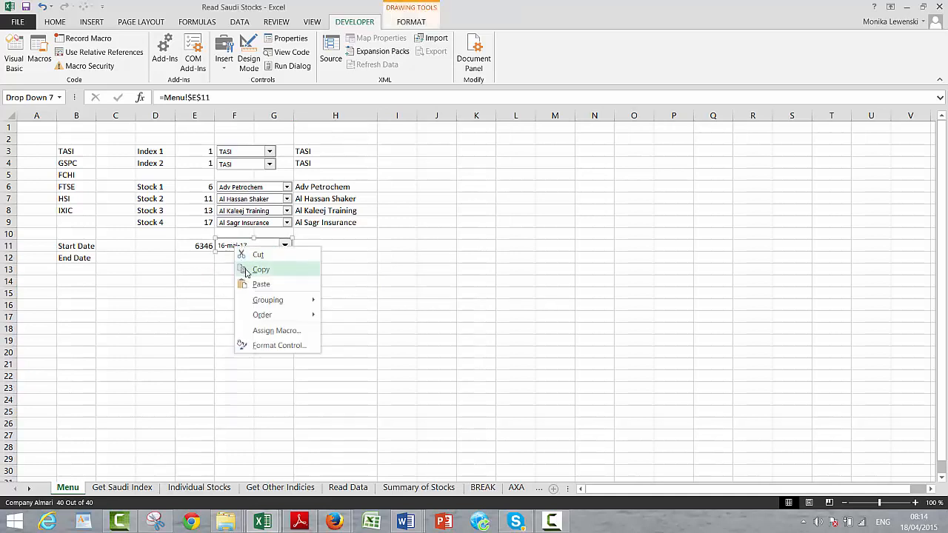
{"action": "left_click", "coordinate": [234, 257]}
{"action": "left_click", "coordinate": [235, 257]}
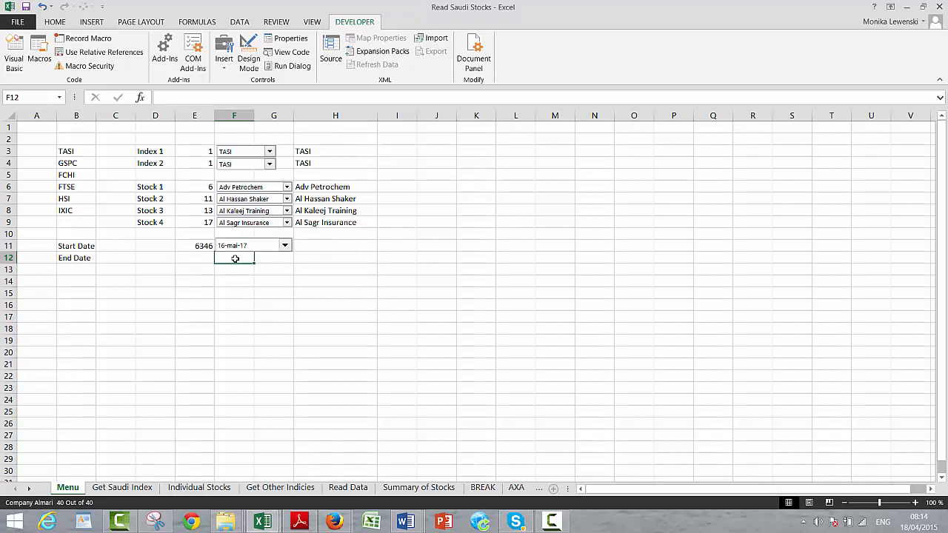
{"action": "key", "text": "ctrl+v"}
{"action": "left_click_drag", "start_coordinate": [234, 268], "coordinate": [235, 258]}
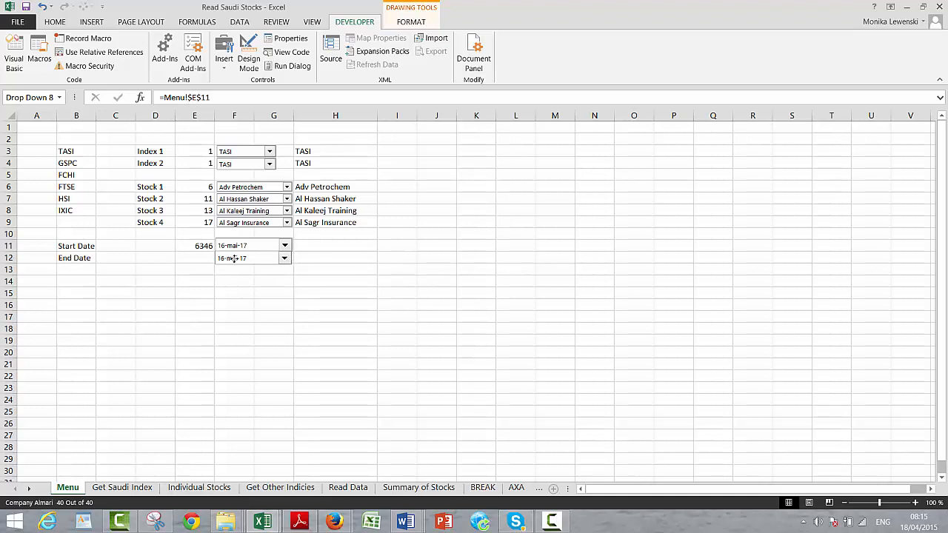
Link the End Date combo box to cell Menu!$E$12 and deselect it
{"action": "left_click", "coordinate": [234, 258]}
{"action": "left_click", "coordinate": [217, 98]}
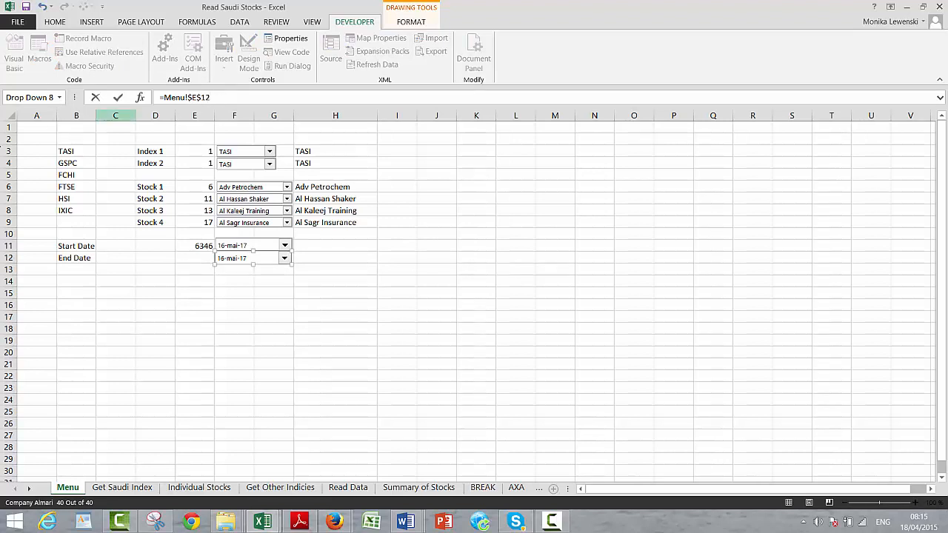
{"action": "key", "text": "Return"}
{"action": "left_click", "coordinate": [114, 286]}
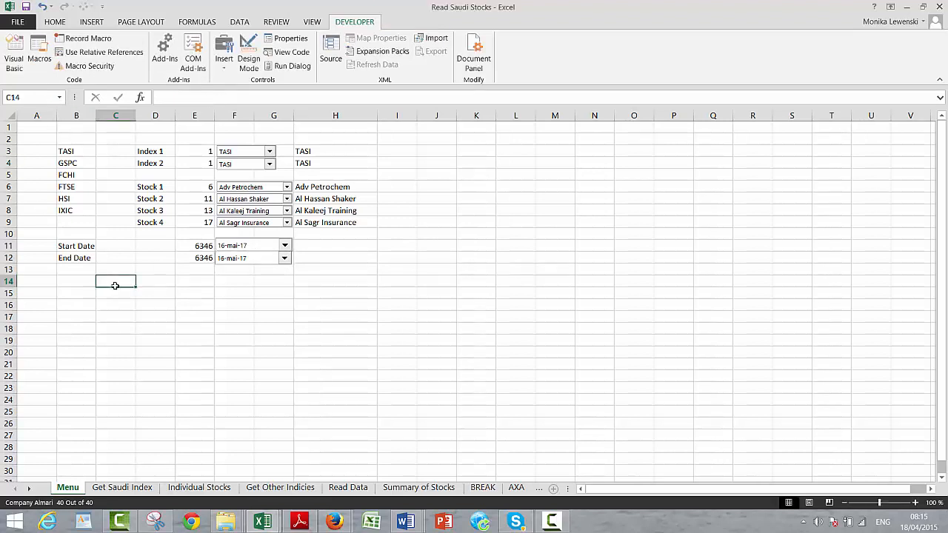
Select the Start Date and End Date combo boxes together and shrink them slightly to fit within rows 11 and 12
{"action": "left_click", "coordinate": [246, 245], "text": "ctrl"}
{"action": "left_click", "coordinate": [245, 258], "text": "ctrl"}
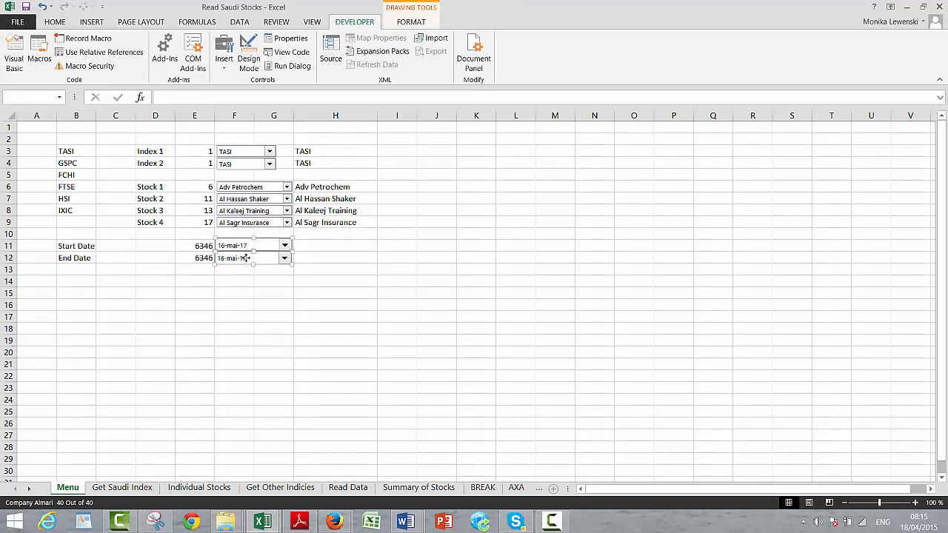
{"action": "left_click", "coordinate": [290, 267]}
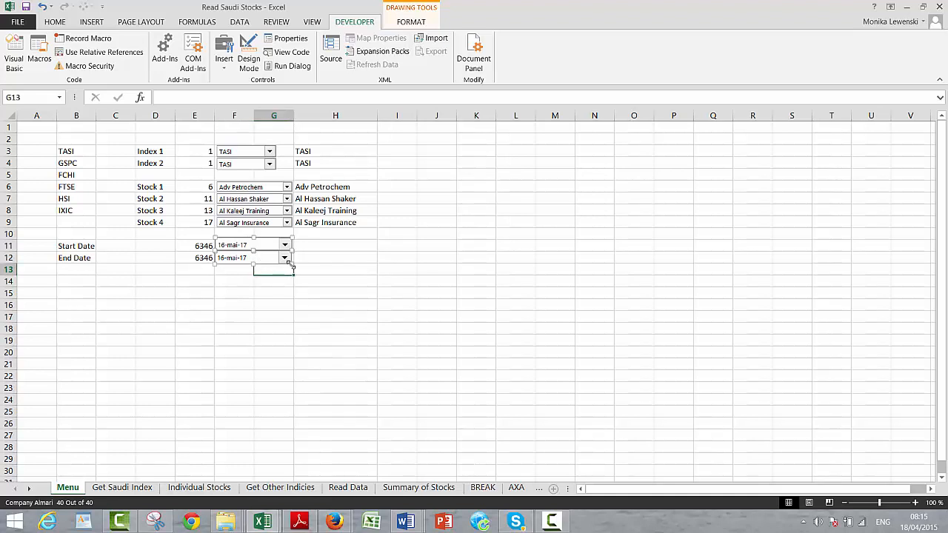
{"action": "right_click", "coordinate": [250, 262]}
{"action": "key", "text": "Escape"}
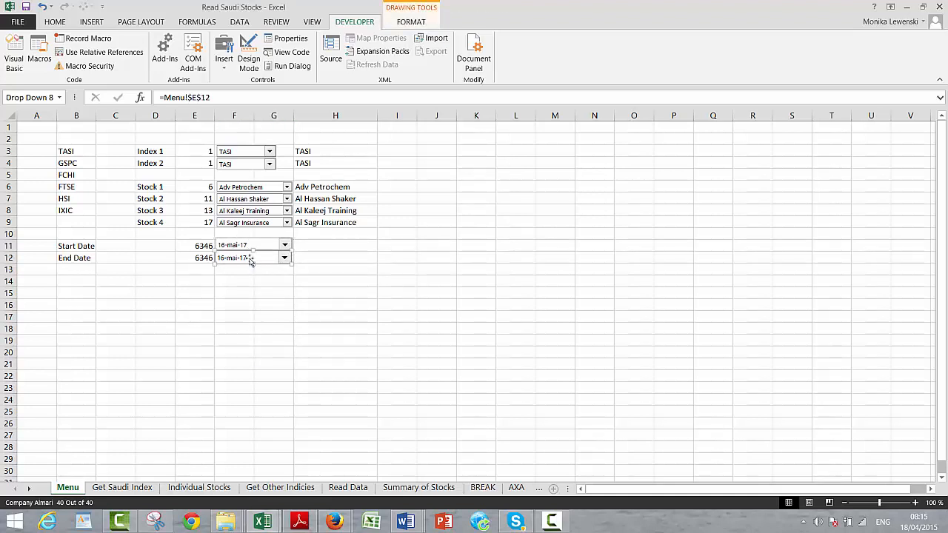
{"action": "left_click_drag", "start_coordinate": [251, 259], "coordinate": [252, 254]}
{"action": "left_click", "coordinate": [255, 246], "text": "ctrl"}
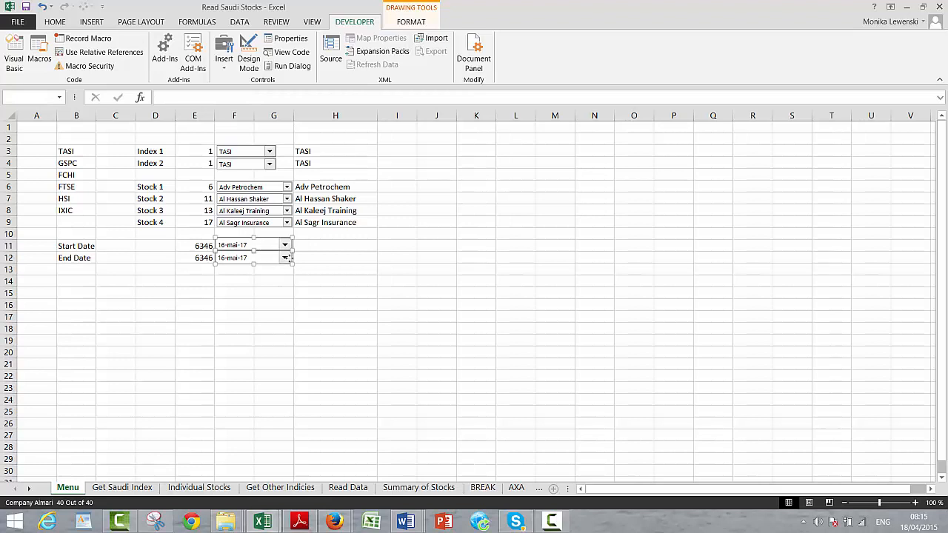
{"action": "left_click_drag", "start_coordinate": [292, 264], "coordinate": [281, 257]}
{"action": "left_click", "coordinate": [279, 285]}
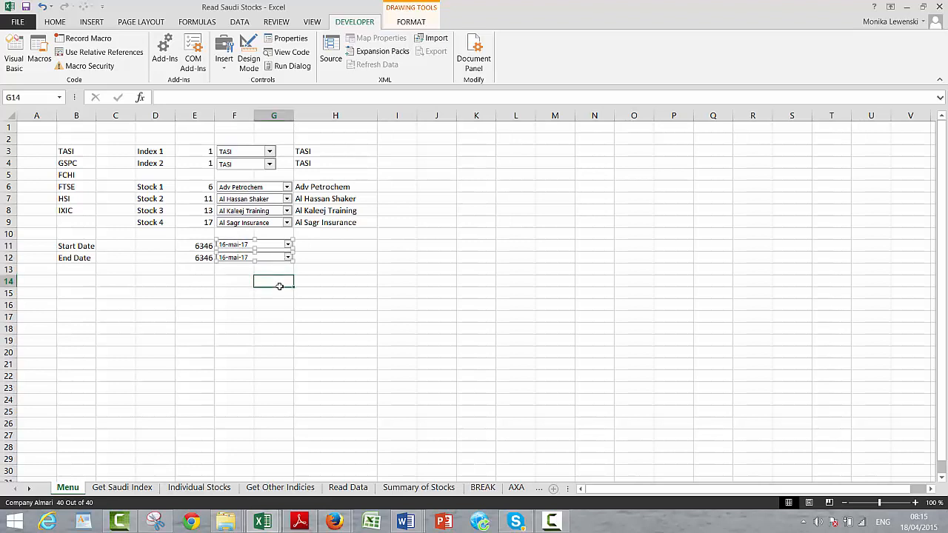
Choose 15-avr-02 in the Start Date combo box
{"action": "left_click", "coordinate": [288, 246]}
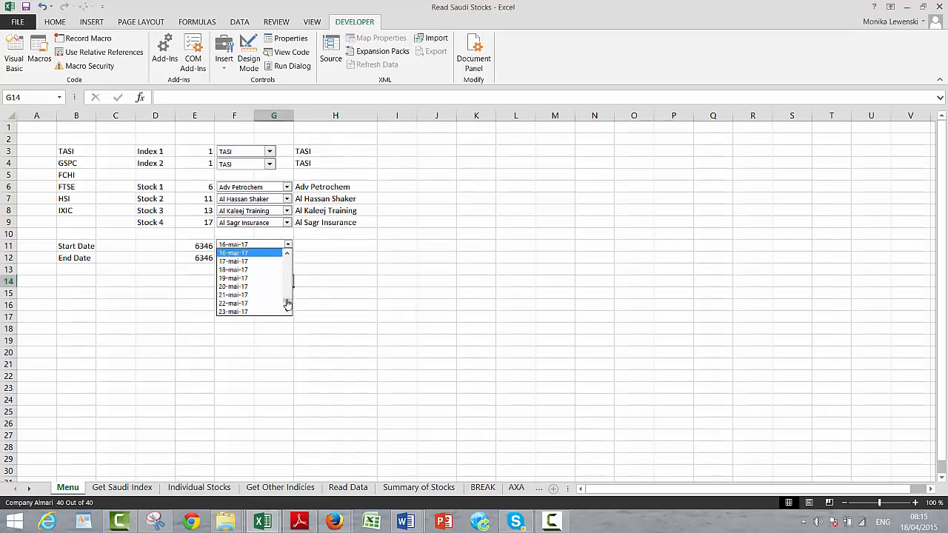
{"action": "left_click_drag", "start_coordinate": [287, 303], "coordinate": [286, 266]}
{"action": "left_click", "coordinate": [245, 271]}
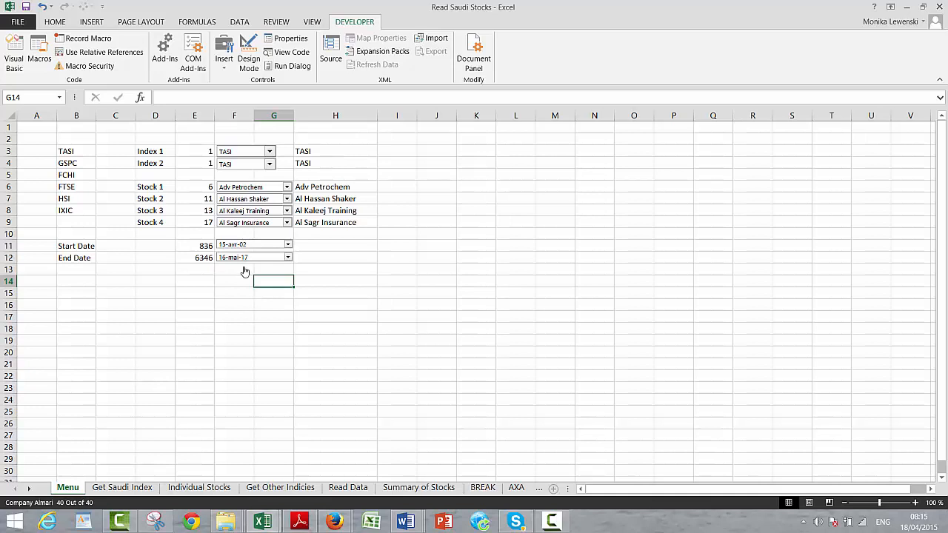
Choose 11-avr-15 in the End Date combo box
{"action": "left_click", "coordinate": [287, 257]}
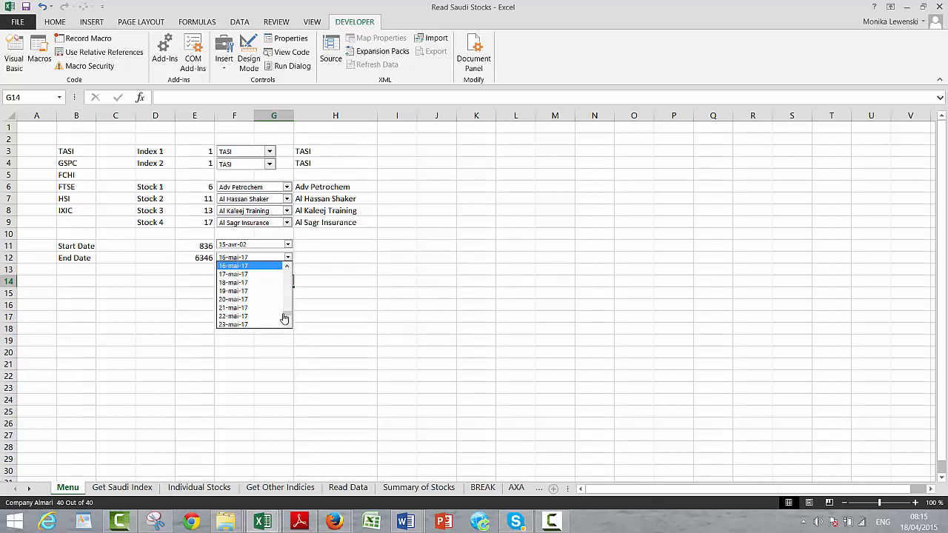
{"action": "left_click_drag", "start_coordinate": [284, 318], "coordinate": [287, 312]}
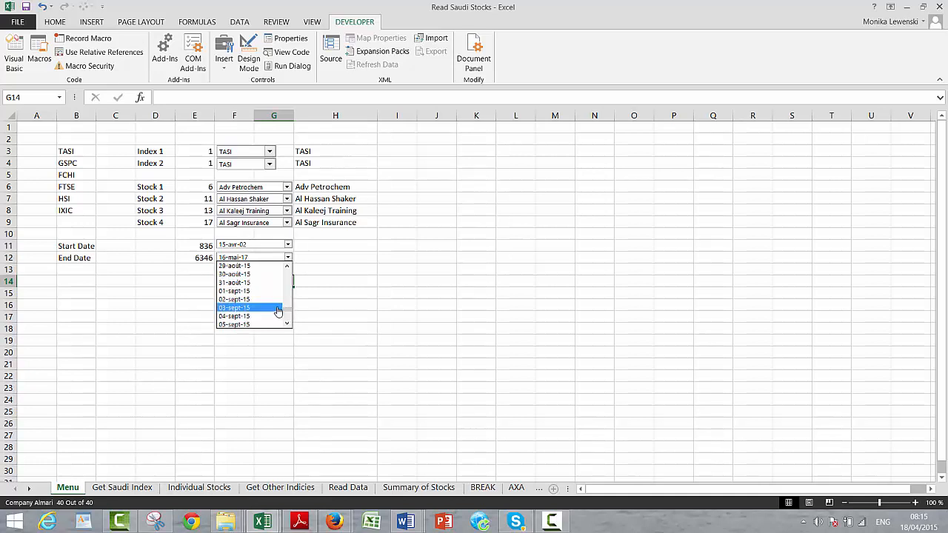
{"action": "scroll", "coordinate": [289, 281], "scroll_direction": "up", "scroll_amount": 16}
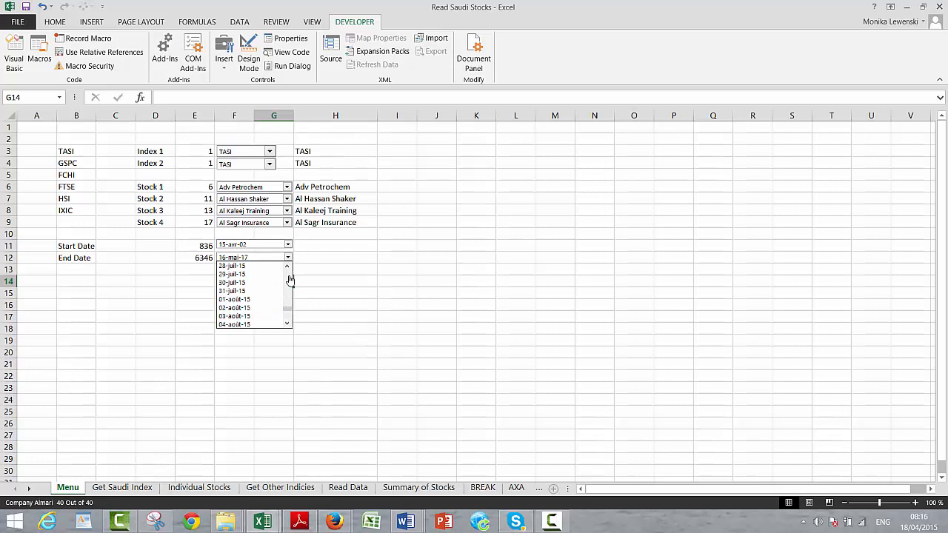
{"action": "scroll", "coordinate": [289, 280], "scroll_direction": "up", "scroll_amount": 8}
{"action": "scroll", "coordinate": [289, 282], "scroll_direction": "up", "scroll_amount": 3}
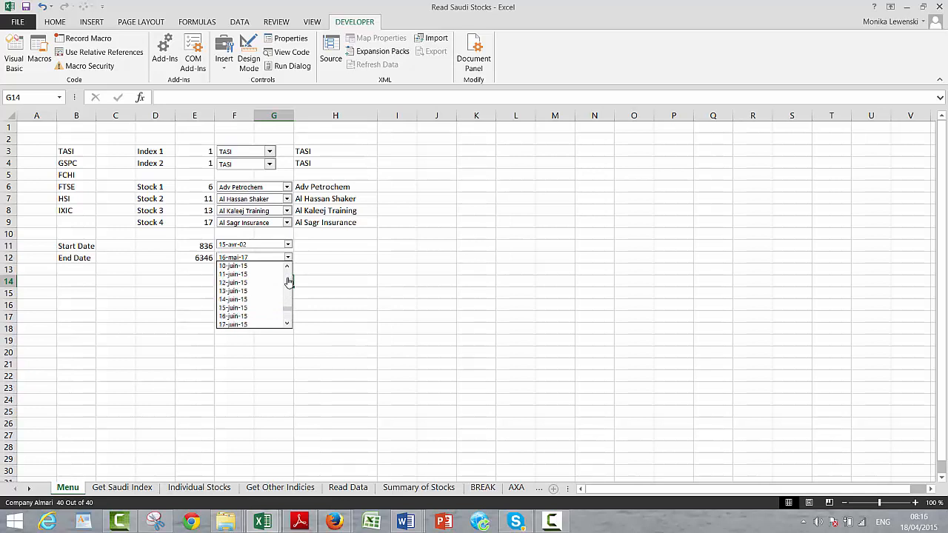
{"action": "scroll", "coordinate": [289, 278], "scroll_direction": "up", "scroll_amount": 20}
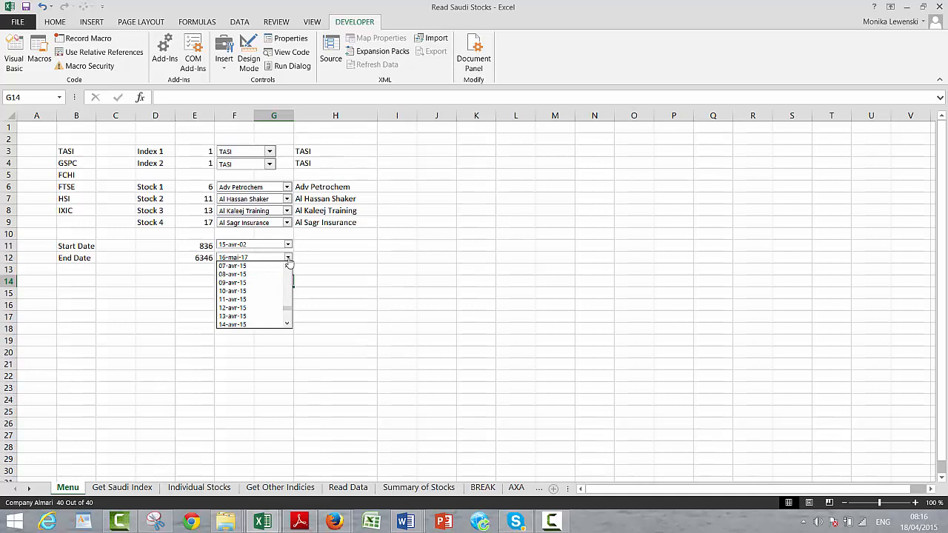
{"action": "left_click", "coordinate": [263, 299]}
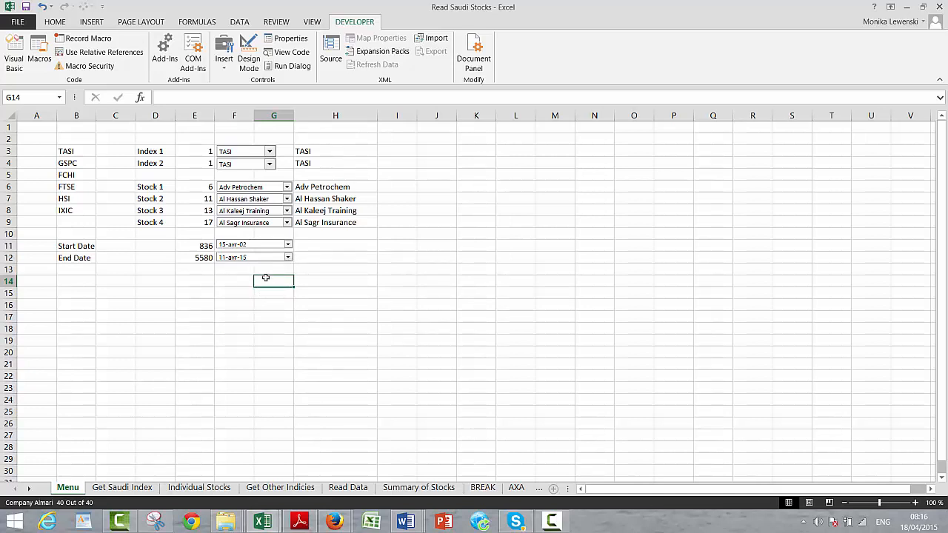
{"action": "left_click", "coordinate": [248, 309]}
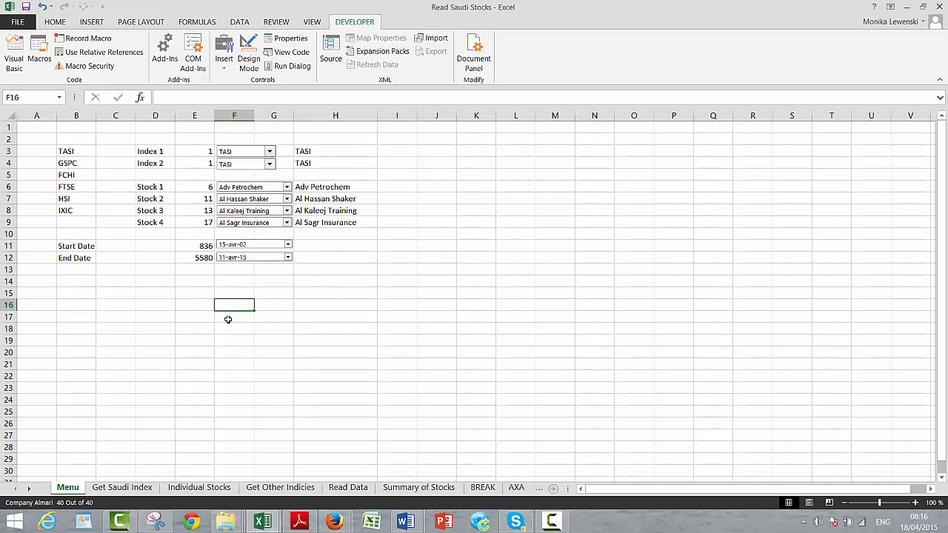
Begin an INDEX formula in cell H11 with the date range 'Summary of Stocks'!A4:A6820 as its array
{"action": "key", "text": "Up"}
{"action": "key", "text": "Up"}
{"action": "key", "text": "Up"}
{"action": "key", "text": "Up"}
{"action": "key", "text": "Up"}
{"action": "key", "text": "Right"}
{"action": "key", "text": "Right"}
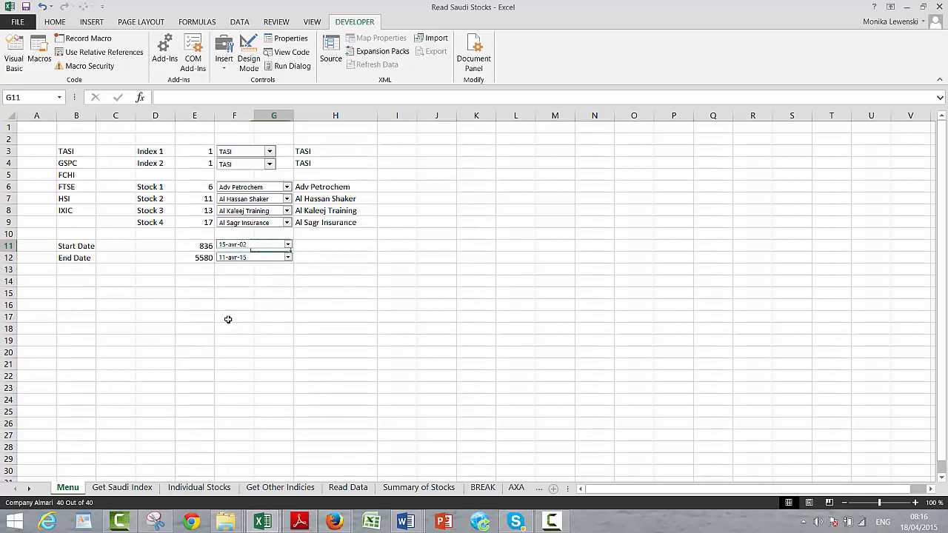
{"action": "type", "text": "=index("}
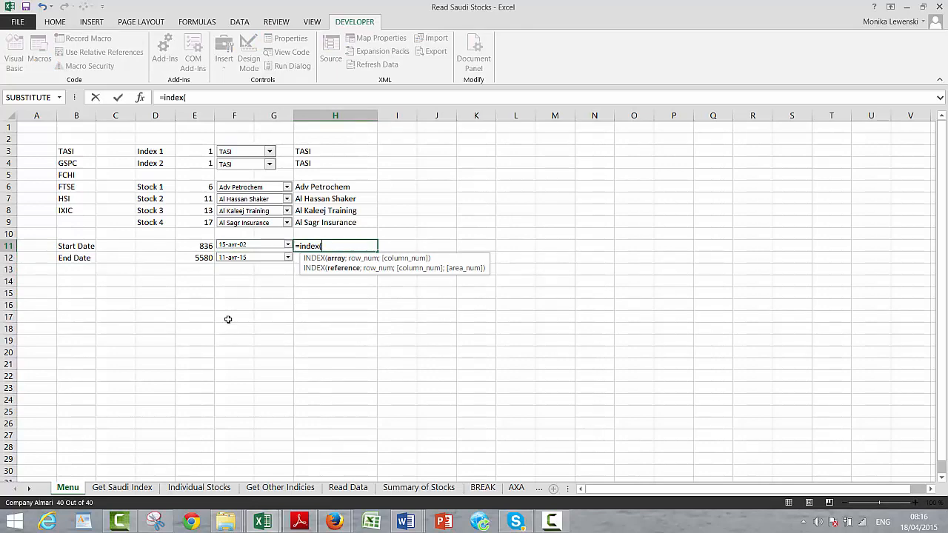
{"action": "key", "text": "ctrl+Page_Down"}
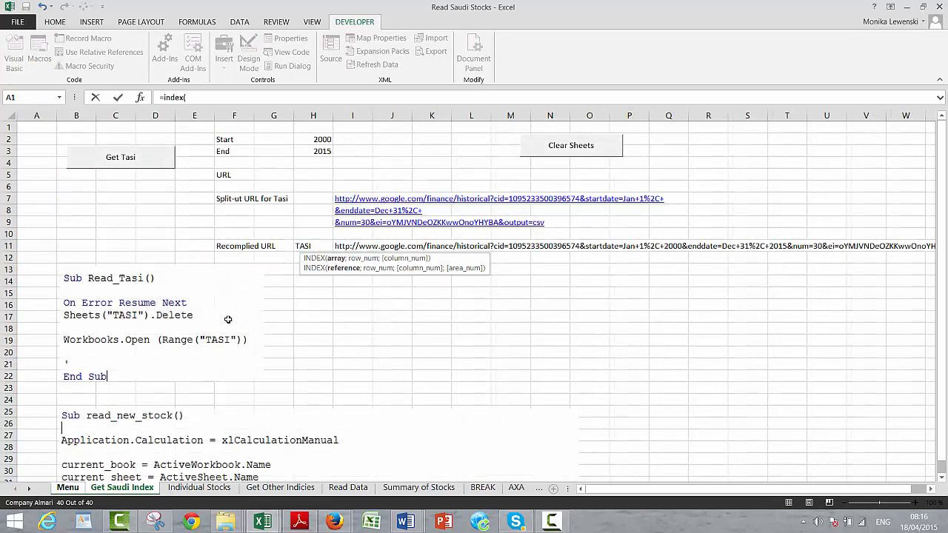
{"action": "key", "text": "ctrl+Page_Down"}
{"action": "key", "text": "ctrl+Page_Down"}
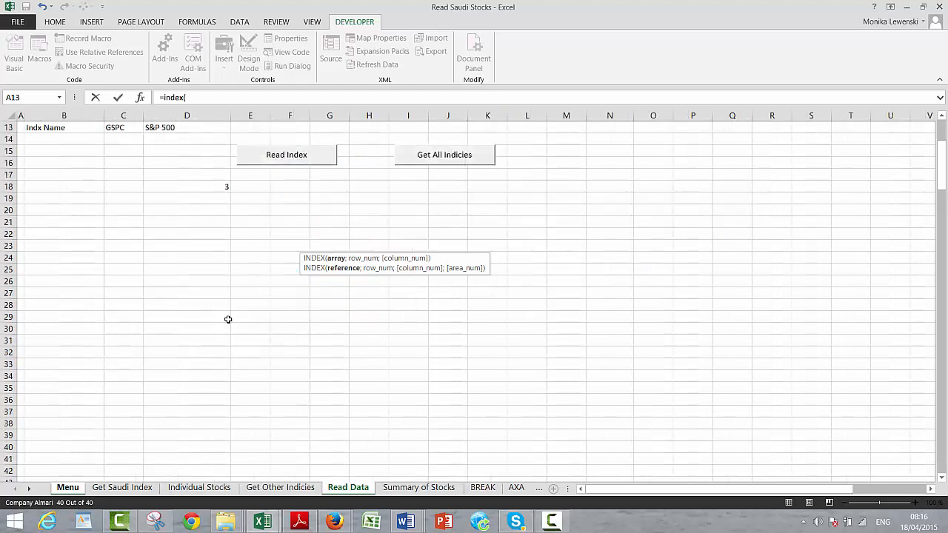
{"action": "key", "text": "ctrl+Page_Down"}
{"action": "key", "text": "Down"}
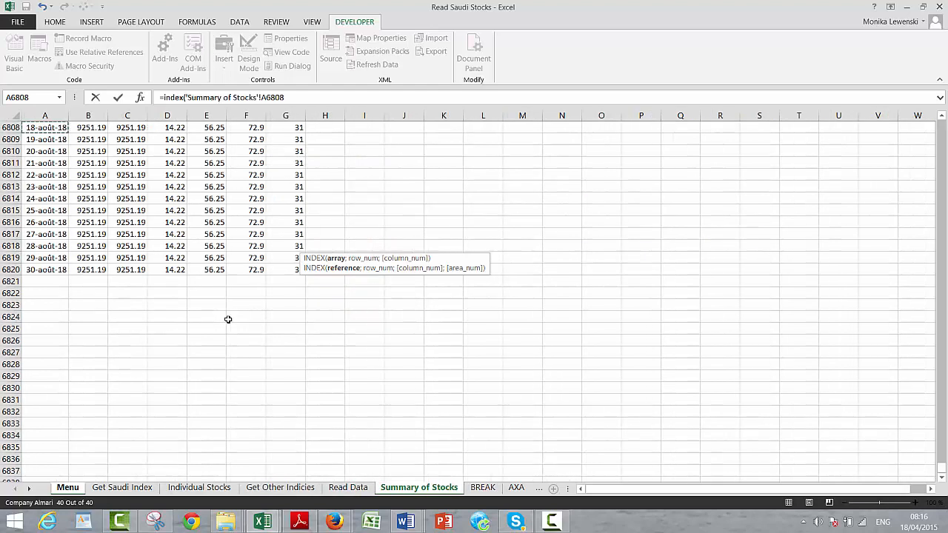
{"action": "key", "text": "Down"}
{"action": "key", "text": "Down"}
{"action": "key", "text": "Down"}
{"action": "key", "text": "Down"}
{"action": "key", "text": "Down"}
{"action": "key", "text": "Down"}
{"action": "key", "text": "Down"}
{"action": "key", "text": "Down"}
{"action": "key", "text": "Down"}
{"action": "key", "text": "Down"}
{"action": "key", "text": "Down"}
{"action": "key", "text": "Down"}
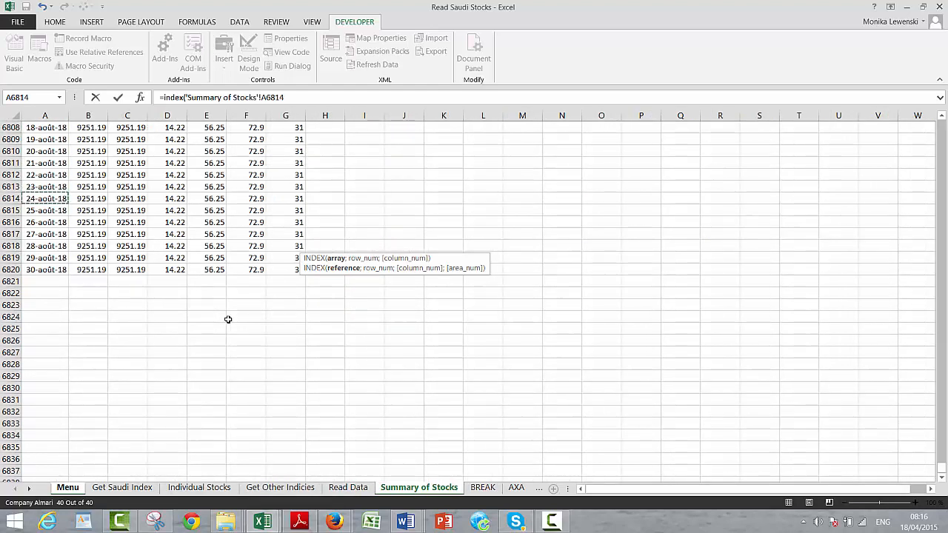
{"action": "key", "text": "ctrl+shift+Up"}
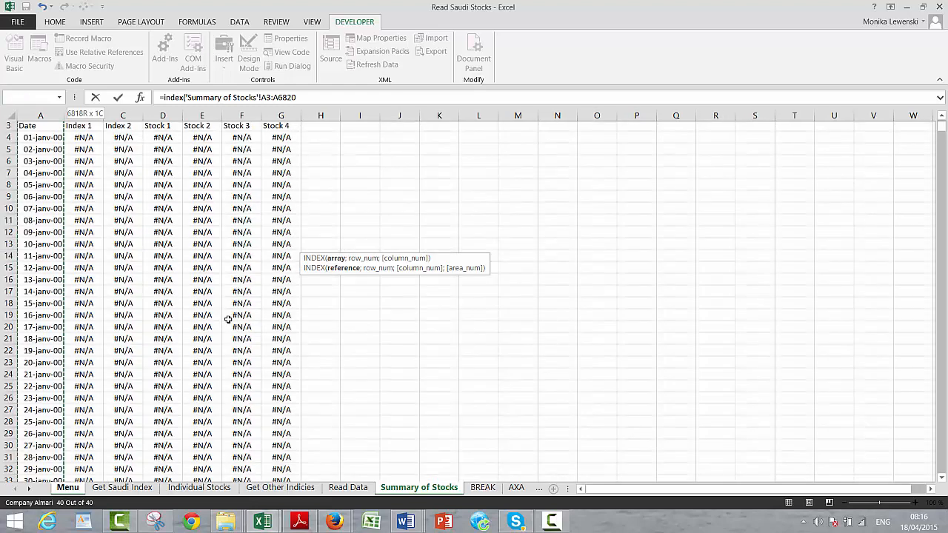
{"action": "key", "text": "shift+Down"}
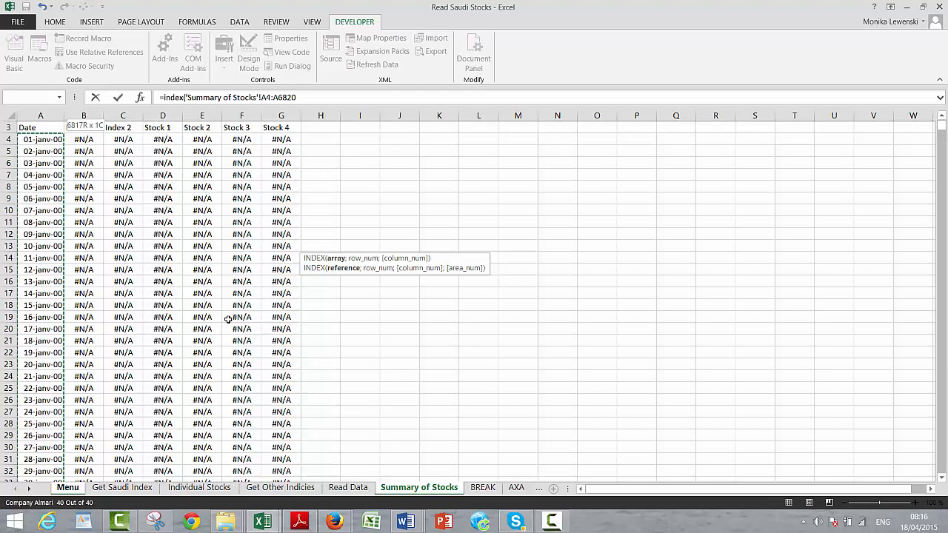
Complete the H11 INDEX formula with Menu!E11 as the row number and enter it
{"action": "type", "text": ";"}
{"action": "key", "text": "Up"}
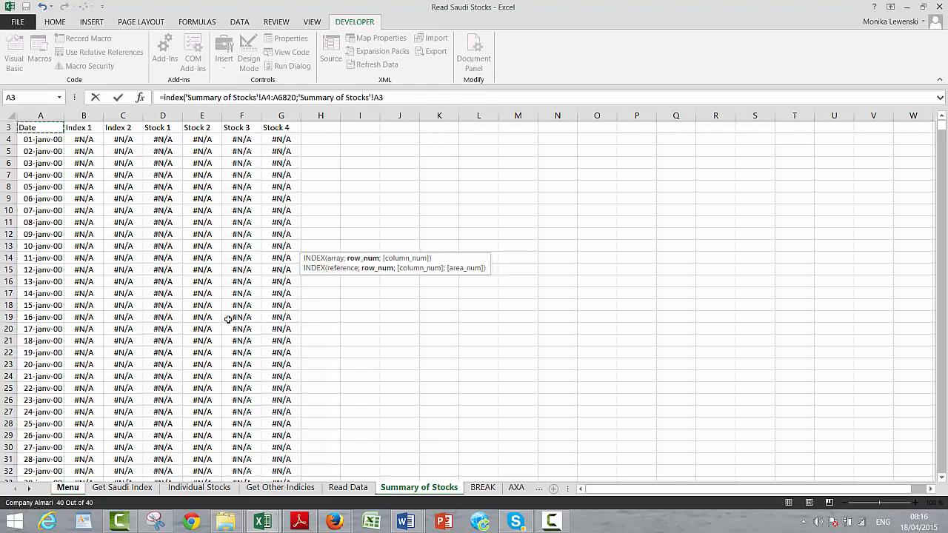
{"action": "key", "text": "ctrl+Page_Up"}
{"action": "key", "text": "ctrl+Page_Up"}
{"action": "key", "text": "ctrl+Page_Up"}
{"action": "key", "text": "ctrl+Page_Up"}
{"action": "key", "text": "ctrl+Page_Up"}
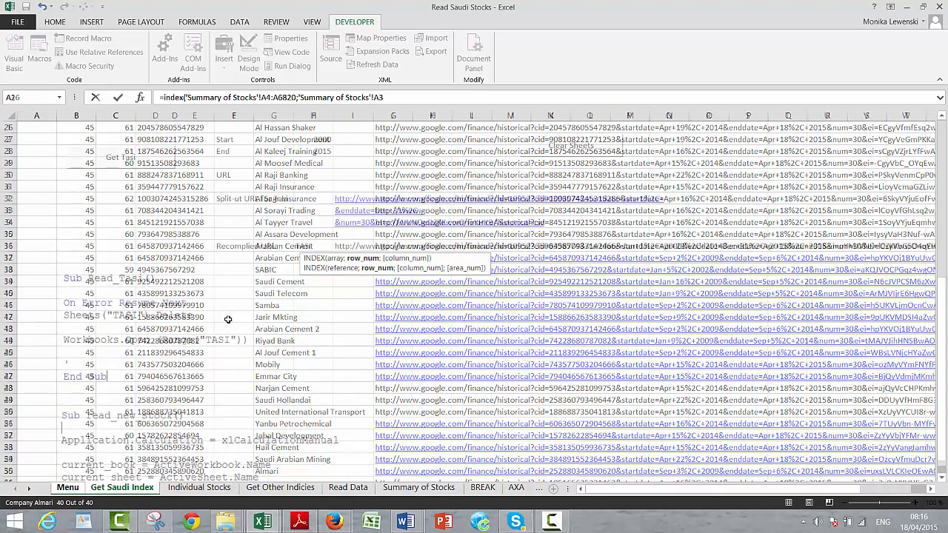
{"action": "key", "text": "Left"}
{"action": "key", "text": "Left"}
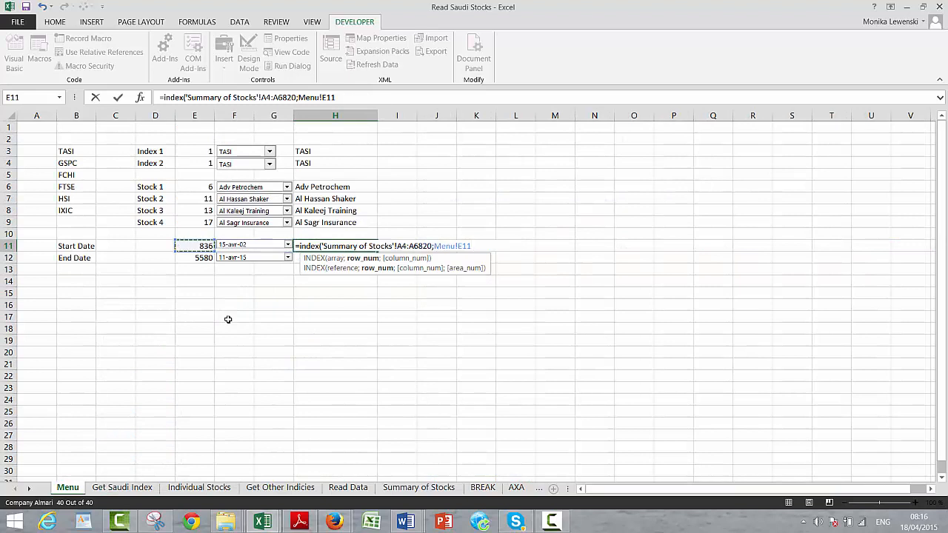
{"action": "key", "text": "Return"}
{"action": "key", "text": "Up"}
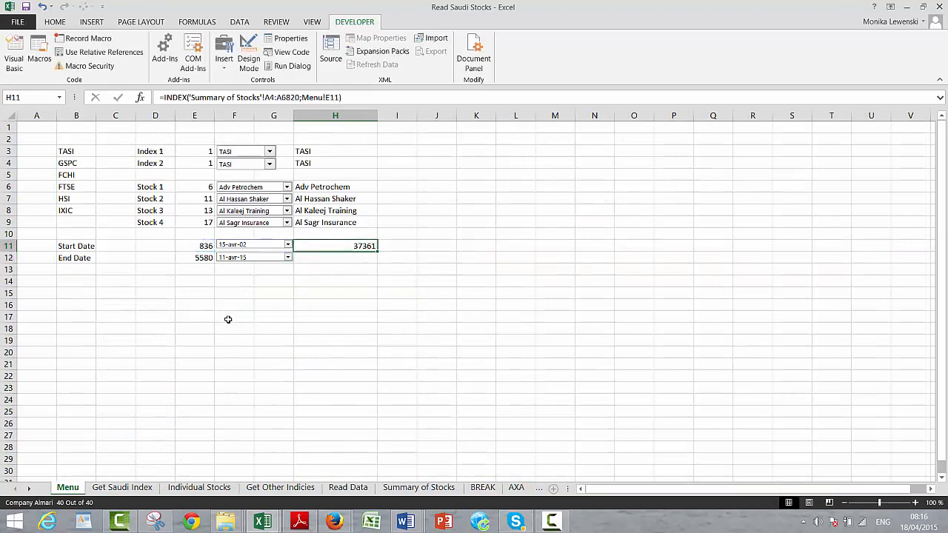
Lock the range's rows as A$4:A$6820 in the H11 INDEX formula and fill the formula down to H12
{"action": "key", "text": "Down"}
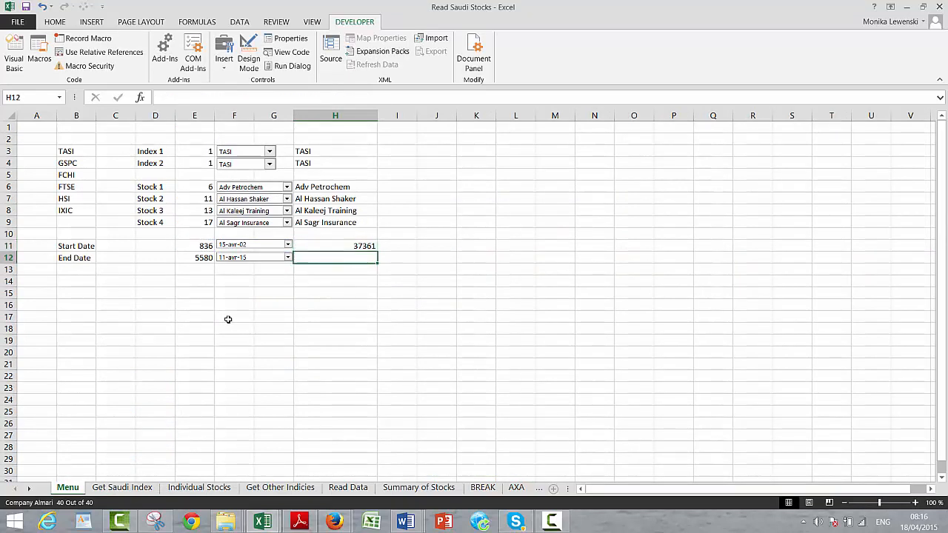
{"action": "key", "text": "Up"}
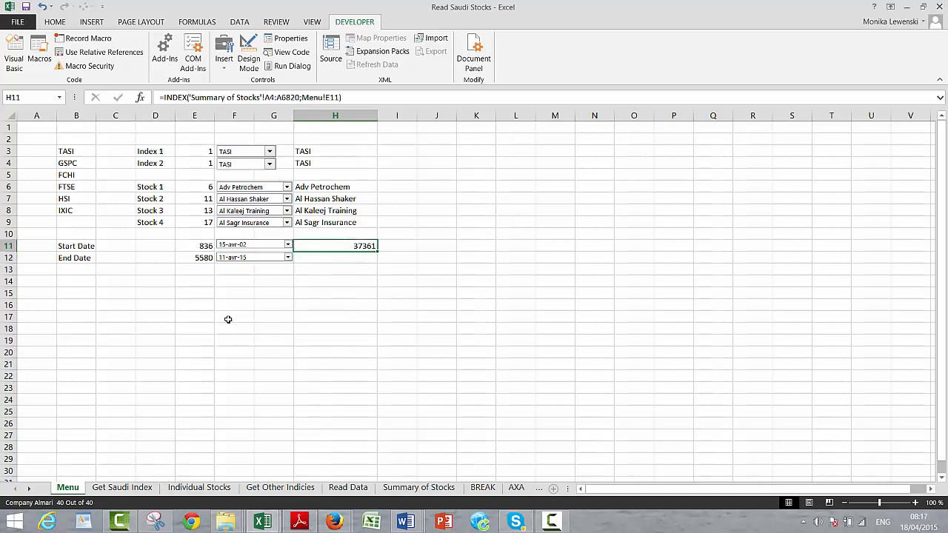
{"action": "key", "text": "F2"}
{"action": "key", "text": "Left"}
{"action": "key", "text": "Left"}
{"action": "key", "text": "Left"}
{"action": "key", "text": "Left"}
{"action": "key", "text": "Left"}
{"action": "key", "text": "Left"}
{"action": "key", "text": "Left"}
{"action": "key", "text": "Left"}
{"action": "key", "text": "Left"}
{"action": "key", "text": "Left"}
{"action": "key", "text": "Left"}
{"action": "key", "text": "Left"}
{"action": "key", "text": "Left"}
{"action": "key", "text": "Left"}
{"action": "key", "text": "Left"}
{"action": "key", "text": "Left"}
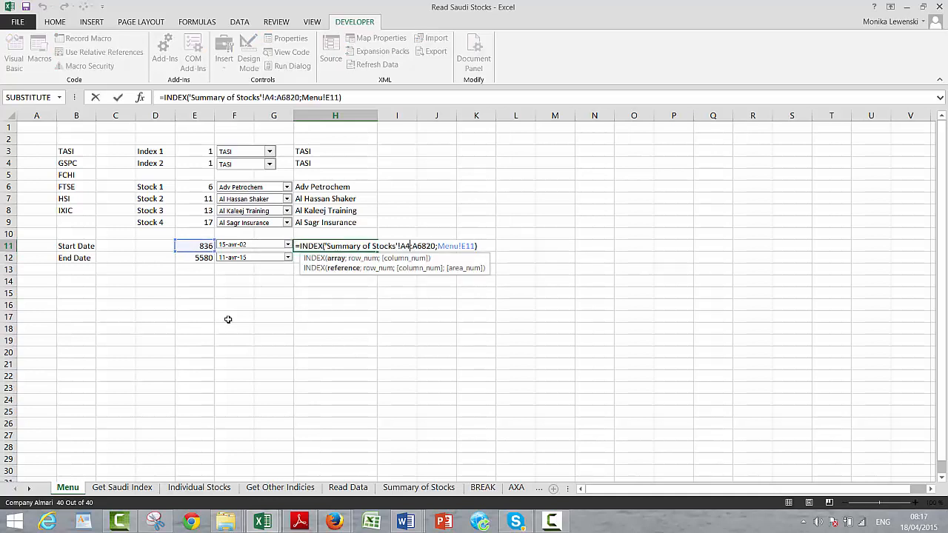
{"action": "type", "text": "$4:A"}
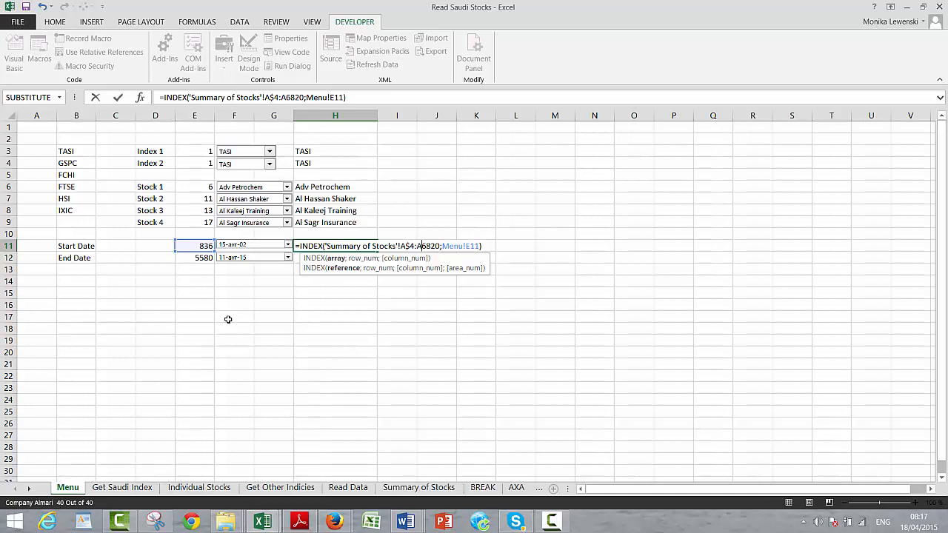
{"action": "type", "text": "$"}
{"action": "key", "text": "ctrl+Return"}
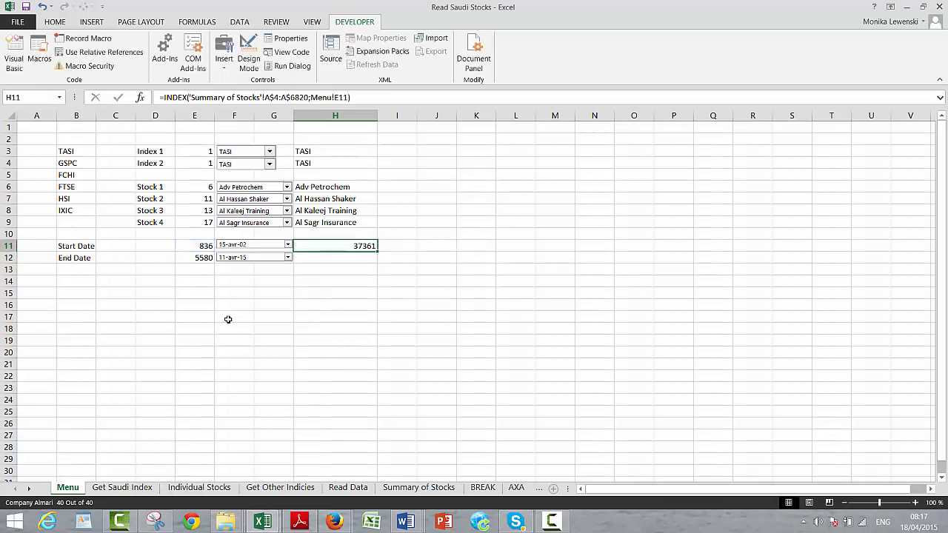
{"action": "key", "text": "shift+Down"}
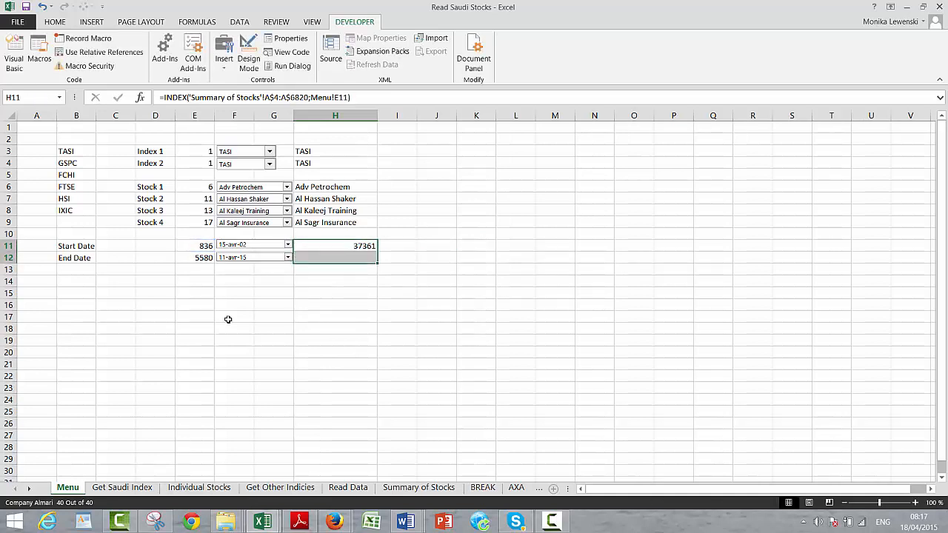
{"action": "key", "text": "ctrl+d"}
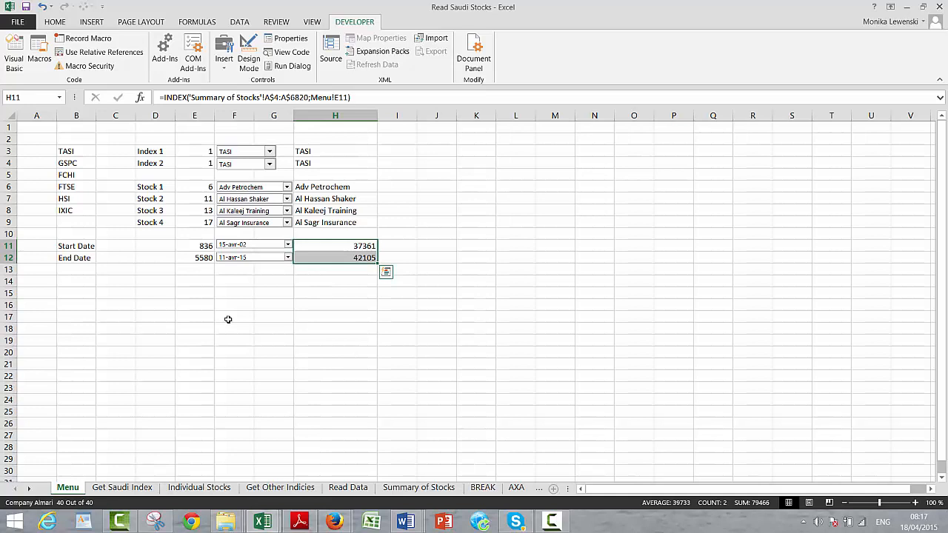
Format the Start Date and End Date results in H11:H12 as day-month-year dates
{"action": "key", "text": "ctrl+shift+3"}
{"action": "left_click", "coordinate": [288, 293]}
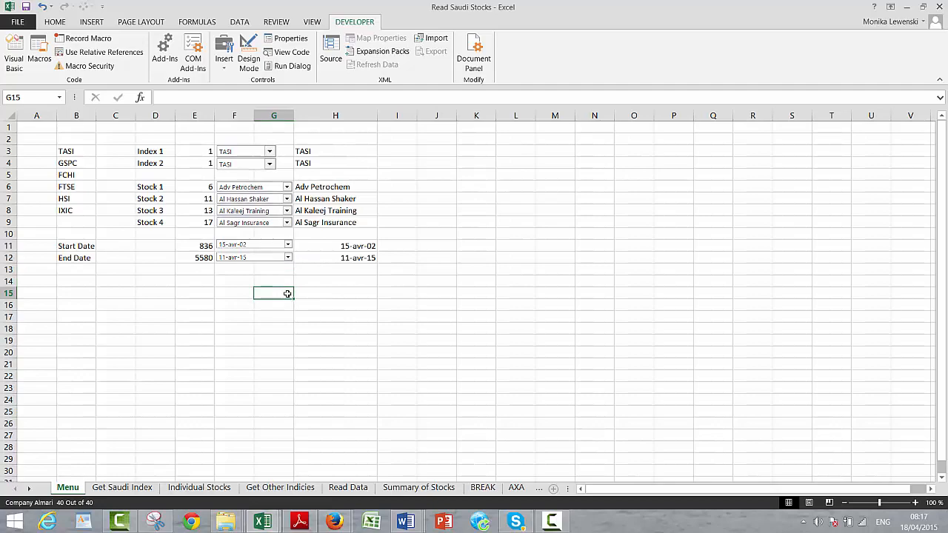
Widen columns B to G on the Summary of Stocks sheet to fit the index and stock names in row 2
{"action": "key", "text": "ctrl+Page_Down"}
{"action": "key", "text": "ctrl+Page_Down"}
{"action": "key", "text": "ctrl+Page_Down"}
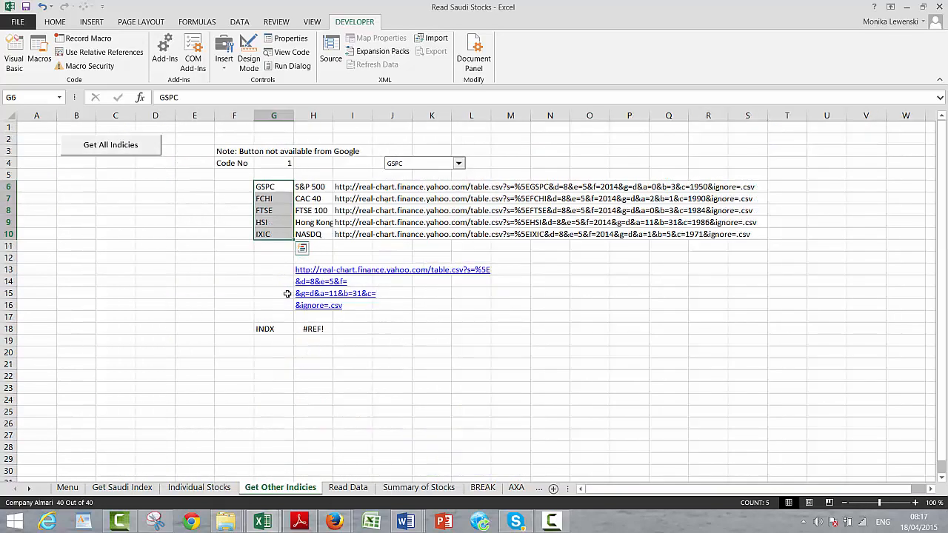
{"action": "key", "text": "ctrl+Page_Down"}
{"action": "key", "text": "ctrl+Page_Down"}
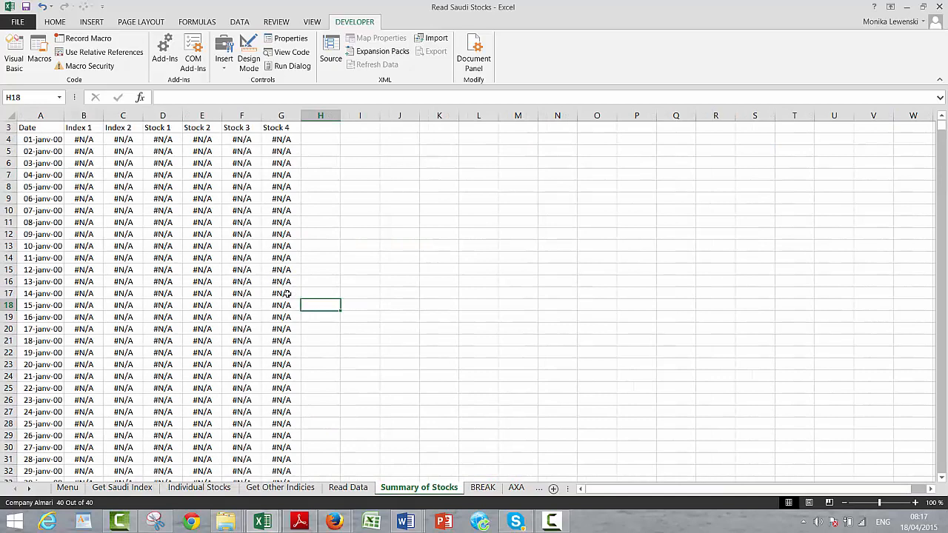
{"action": "scroll", "coordinate": [287, 294], "scroll_direction": "up", "scroll_amount": 1}
{"action": "key", "text": "Up"}
{"action": "key", "text": "Up"}
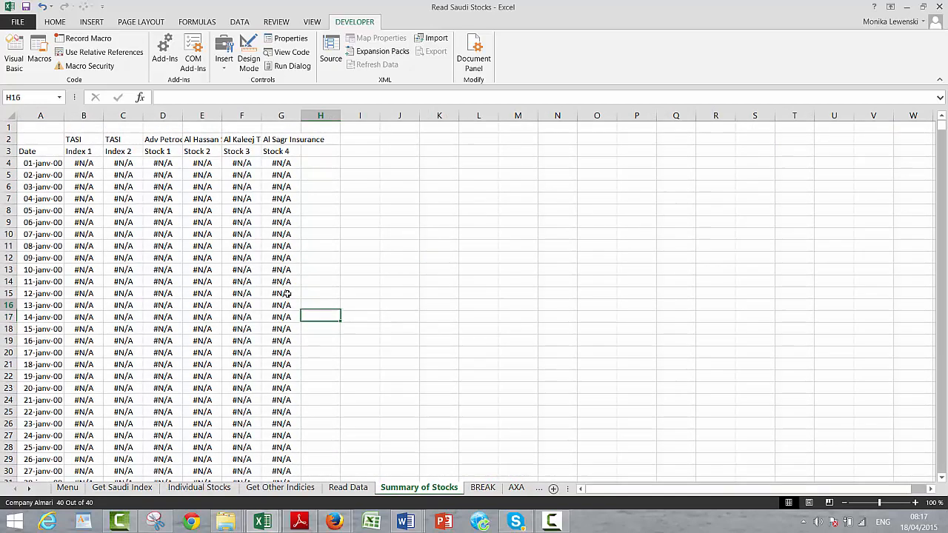
{"action": "key", "text": "Up"}
{"action": "key", "text": "Up"}
{"action": "key", "text": "Up"}
{"action": "key", "text": "Up"}
{"action": "key", "text": "Up"}
{"action": "key", "text": "Up"}
{"action": "key", "text": "Up"}
{"action": "key", "text": "Up"}
{"action": "key", "text": "Up"}
{"action": "key", "text": "Up"}
{"action": "key", "text": "Up"}
{"action": "key", "text": "Up"}
{"action": "key", "text": "Up"}
{"action": "key", "text": "Up"}
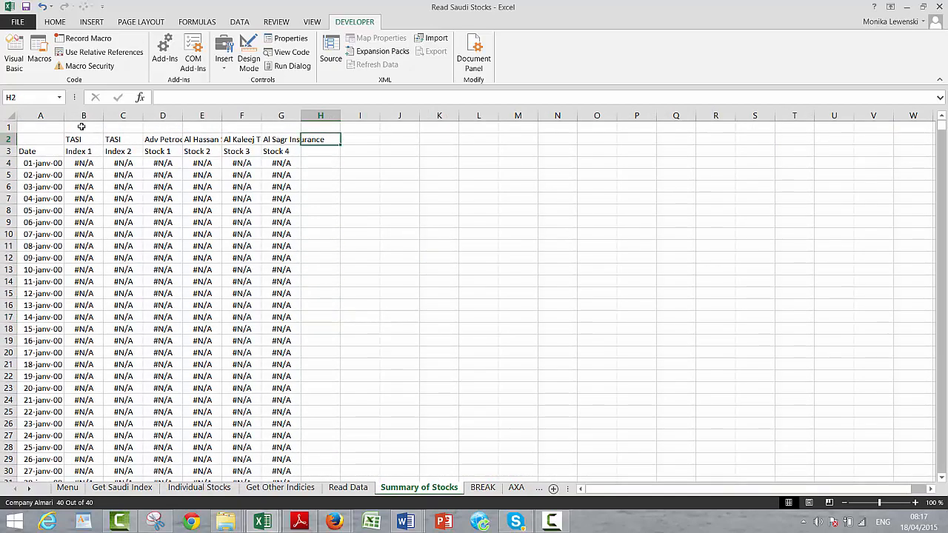
{"action": "left_click_drag", "start_coordinate": [83, 116], "coordinate": [331, 120]}
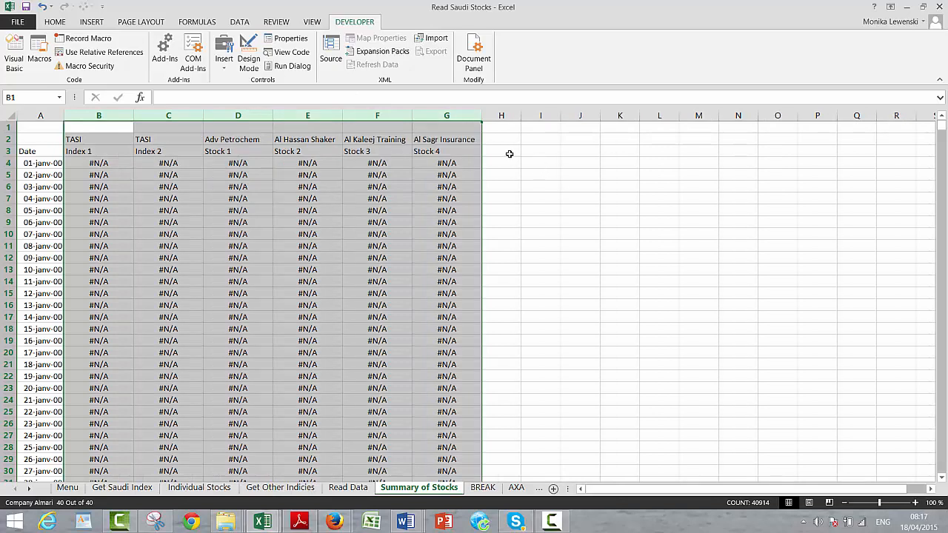
Link cell H2 of Summary of Stocks to the start date in Menu!H11
{"action": "left_click", "coordinate": [508, 145]}
{"action": "type", "text": "="}
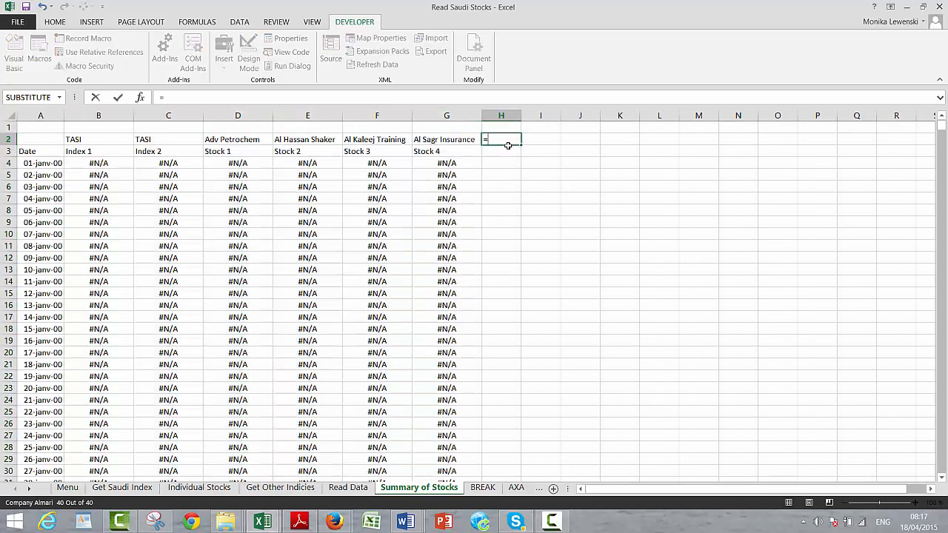
{"action": "key", "text": "ctrl+Page_Up"}
{"action": "key", "text": "ctrl+Page_Up"}
{"action": "key", "text": "ctrl+Page_Up"}
{"action": "key", "text": "ctrl+Page_Up"}
{"action": "key", "text": "ctrl+Page_Up"}
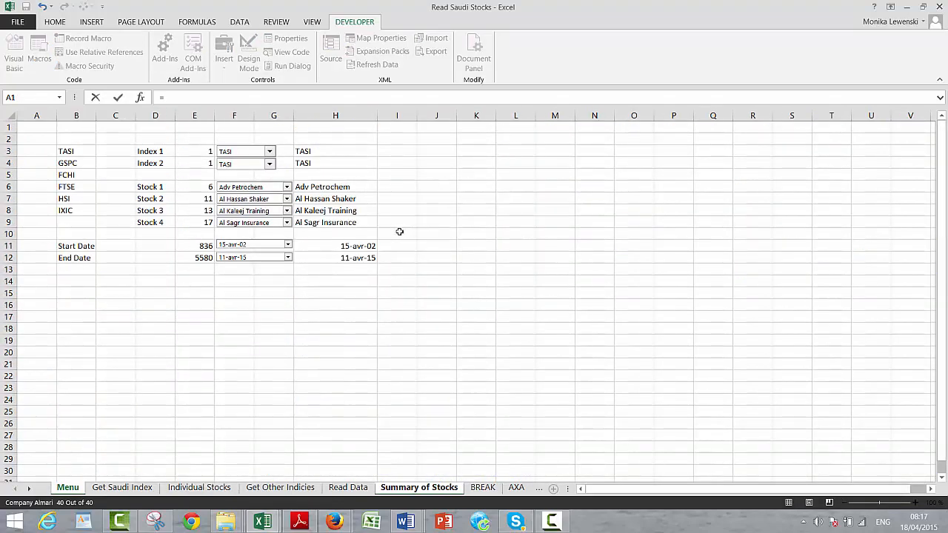
{"action": "left_click", "coordinate": [364, 246]}
{"action": "key", "text": "Return"}
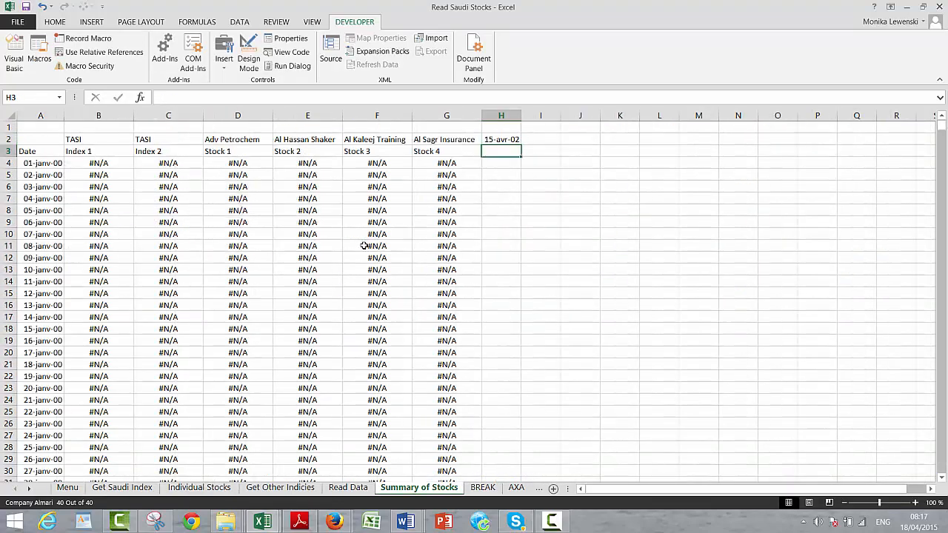
Link cell H3 of Summary of Stocks to the end date in Menu!H12
{"action": "type", "text": "="}
{"action": "key", "text": "ctrl+Page_Up"}
{"action": "key", "text": "ctrl+Page_Up"}
{"action": "key", "text": "ctrl+Page_Up"}
{"action": "key", "text": "ctrl+Page_Up"}
{"action": "key", "text": "ctrl+Page_Up"}
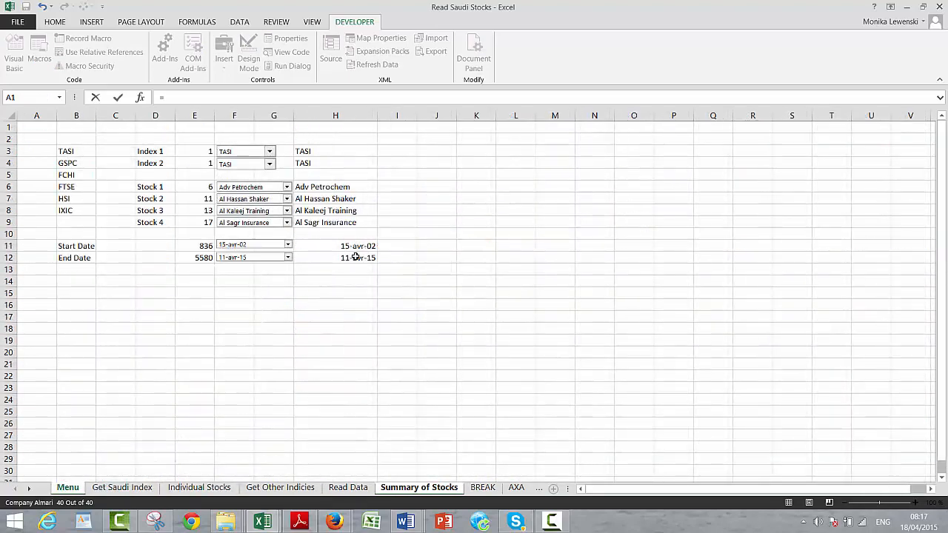
{"action": "left_click", "coordinate": [355, 257]}
{"action": "key", "text": "Return"}
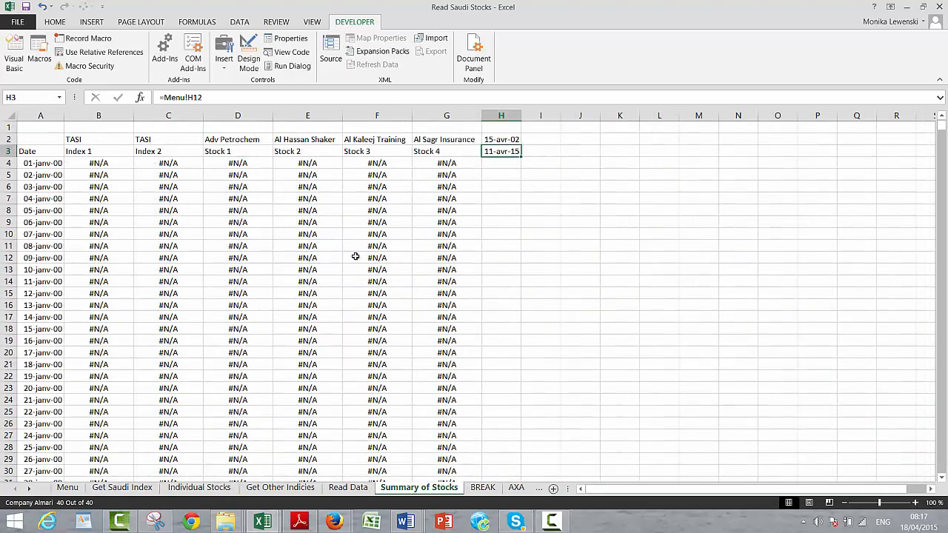
Begin an AND formula in cell H4 with the condition A4>$H$2, locking the start date reference
{"action": "key", "text": "Down"}
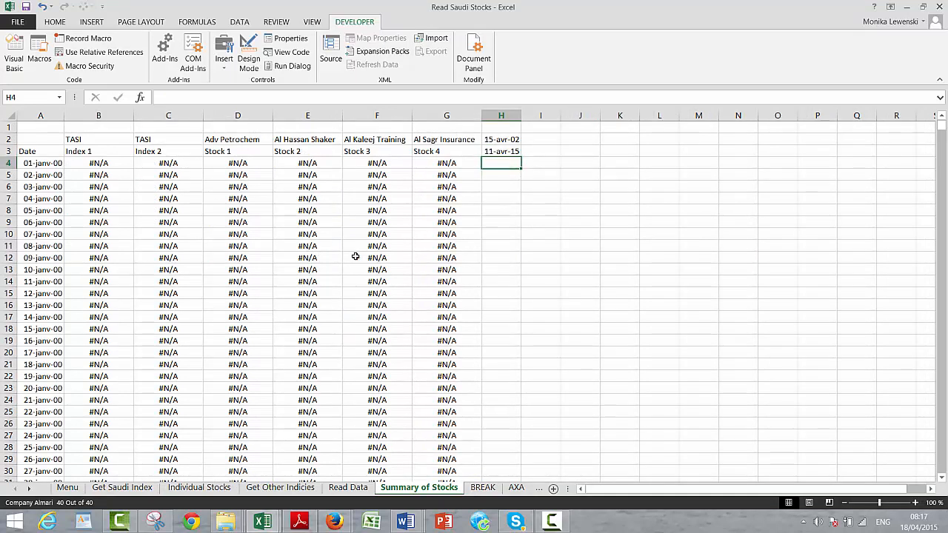
{"action": "type", "text": "="}
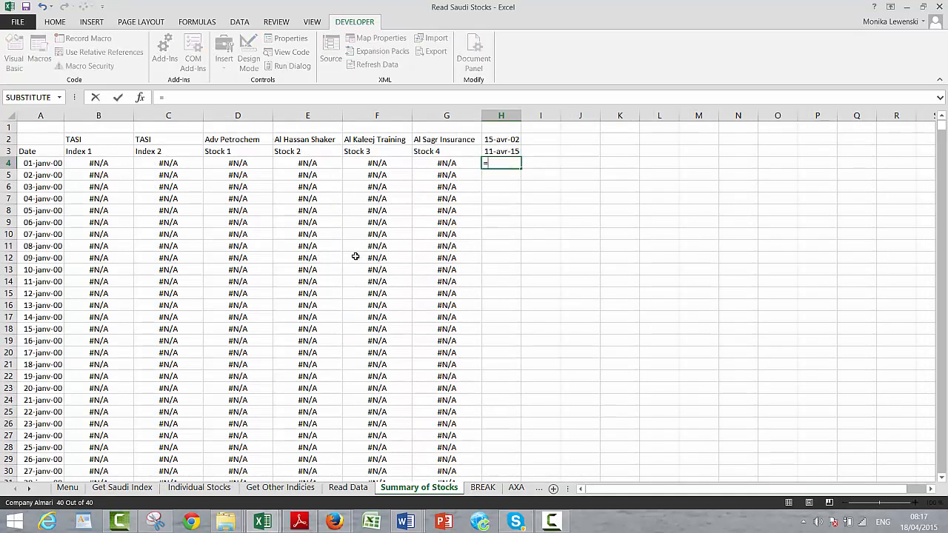
{"action": "type", "text": "and("}
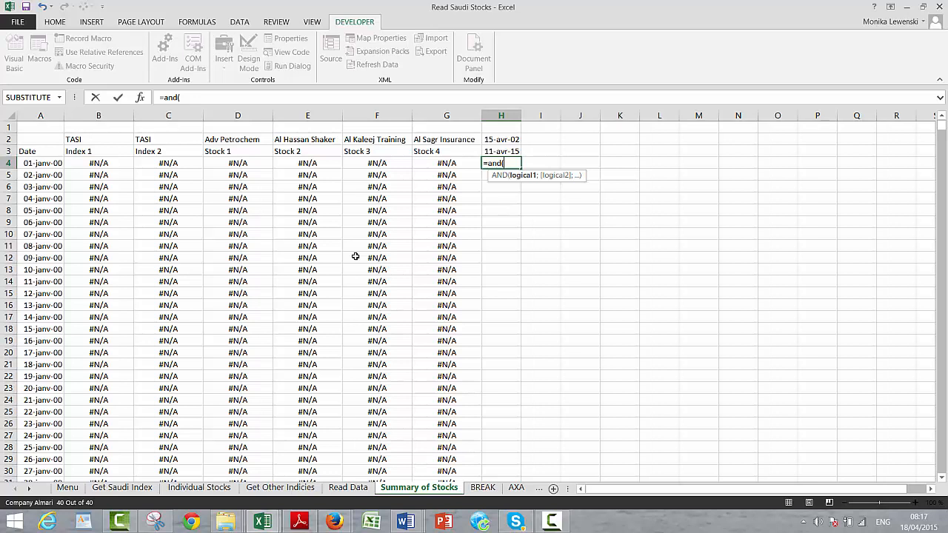
{"action": "key", "text": "Left"}
{"action": "key", "text": "Left"}
{"action": "key", "text": "Left"}
{"action": "key", "text": "Left"}
{"action": "key", "text": "Left"}
{"action": "key", "text": "Left"}
{"action": "key", "text": "Left"}
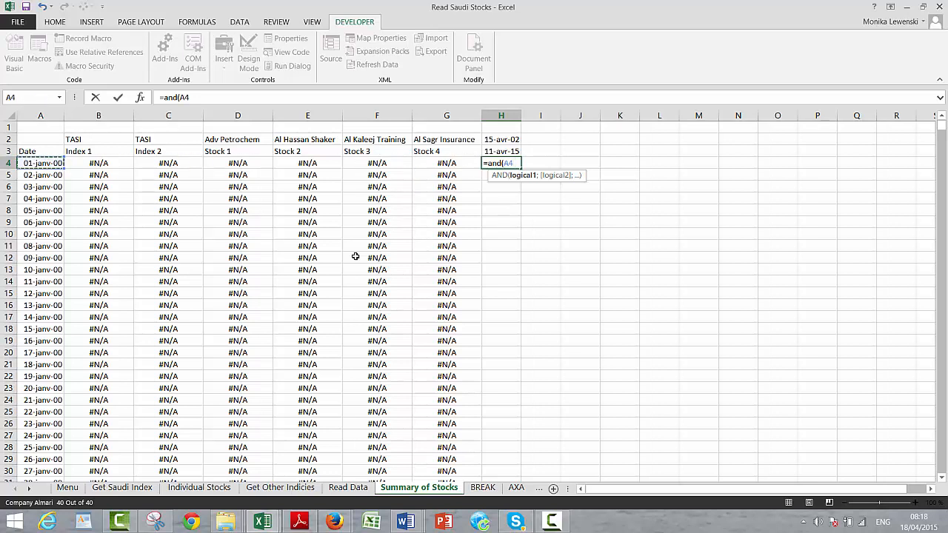
{"action": "type", "text": ";"}
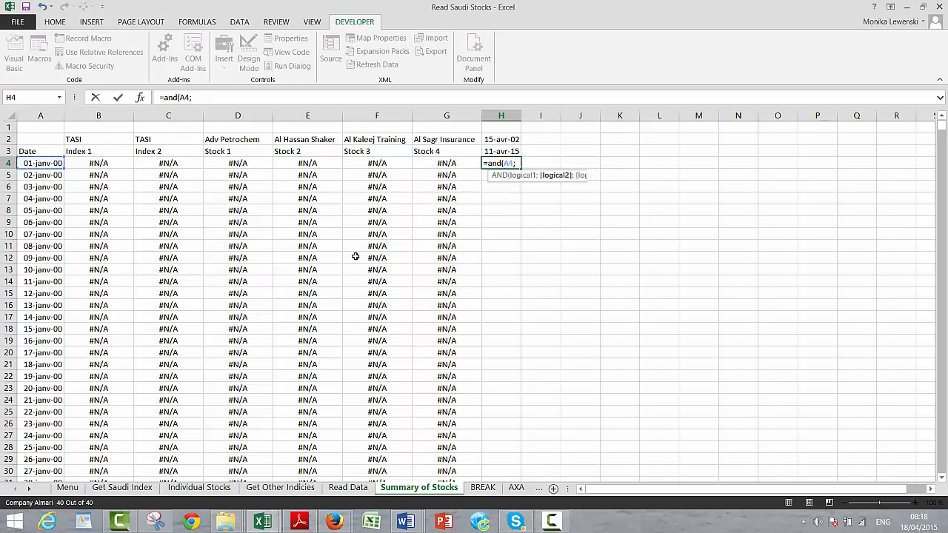
{"action": "key", "text": "BackSpace"}
{"action": "type", "text": ">"}
{"action": "key", "text": "Up"}
{"action": "key", "text": "Up"}
{"action": "key", "text": "F4"}
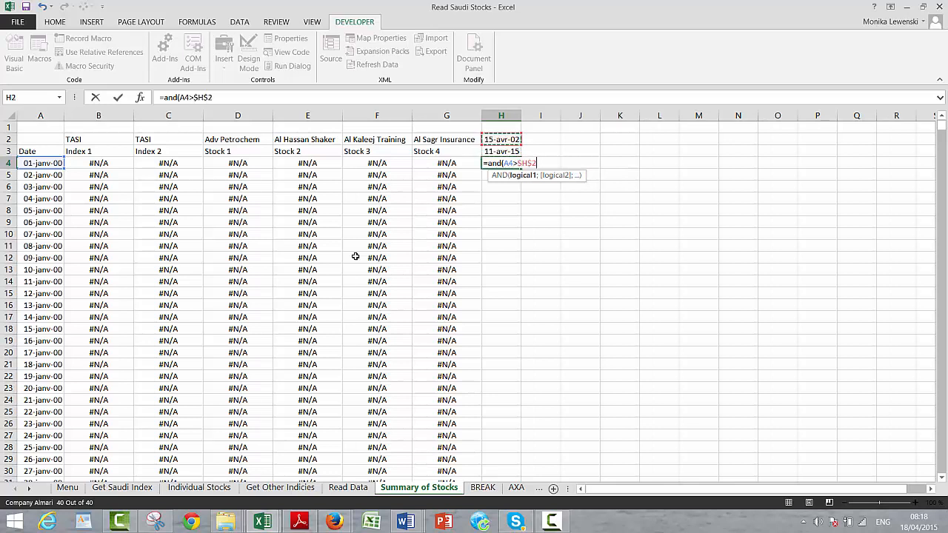
Add the second condition A4<=$H$3 to the H4 AND formula and enter it
{"action": "type", "text": ";"}
{"action": "key", "text": "Left"}
{"action": "key", "text": "Left"}
{"action": "key", "text": "Left"}
{"action": "key", "text": "Left"}
{"action": "key", "text": "Left"}
{"action": "key", "text": "Left"}
{"action": "key", "text": "Left"}
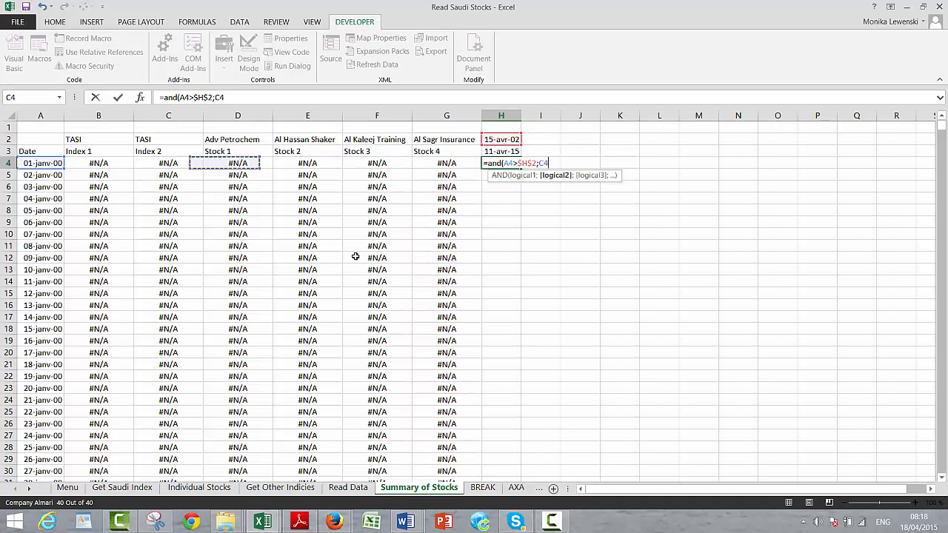
{"action": "type", "text": "<"}
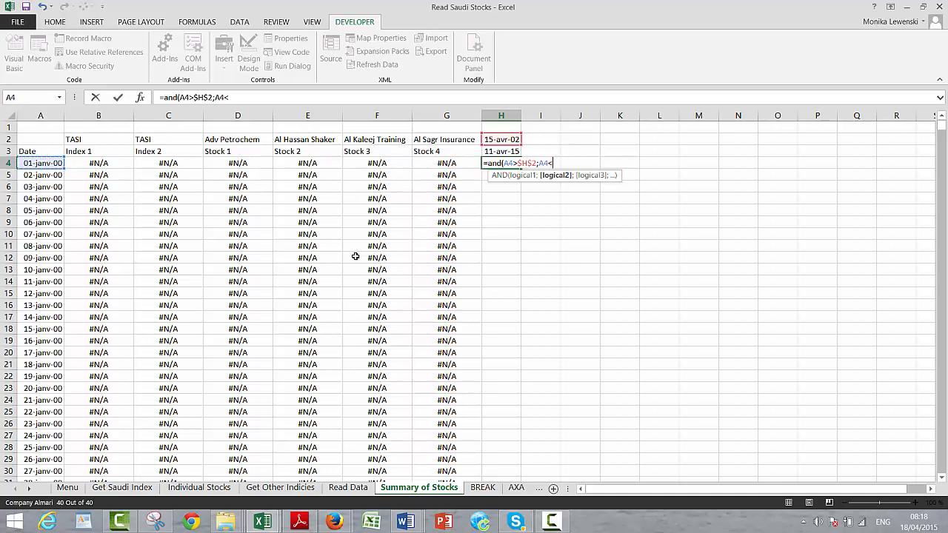
{"action": "type", "text": "="}
{"action": "key", "text": "Up"}
{"action": "key", "text": "F4"}
{"action": "key", "text": "Return"}
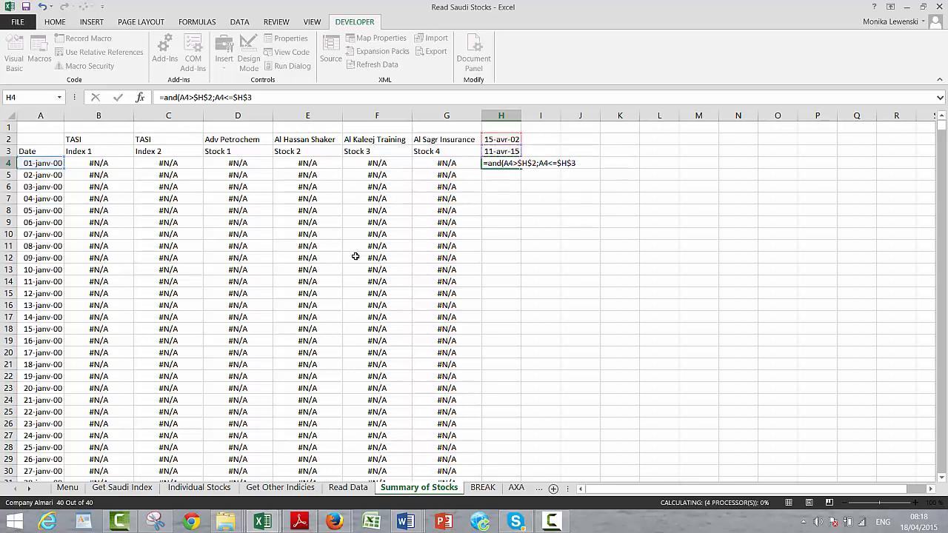
Fill the H4 AND formula down column H for all the dates to row 6820
{"action": "key", "text": "Up"}
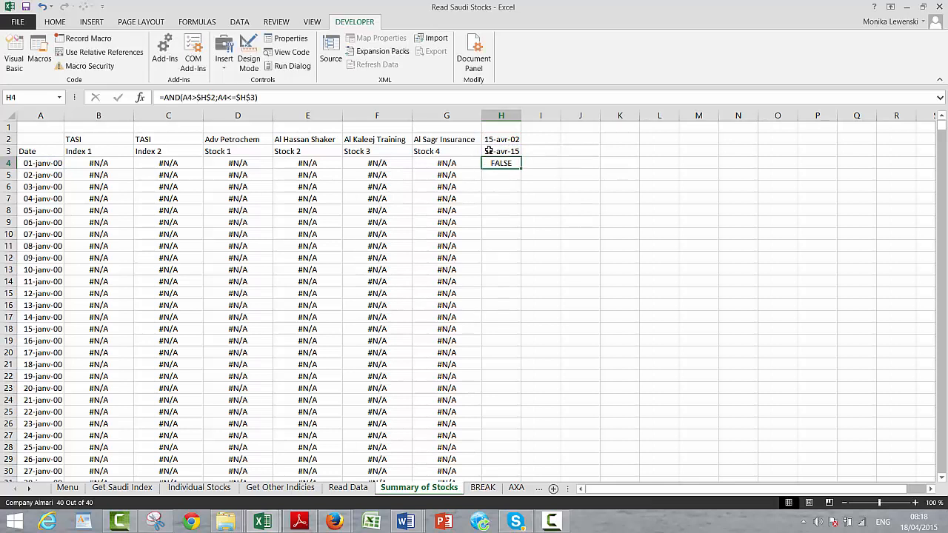
{"action": "double_click", "coordinate": [523, 169]}
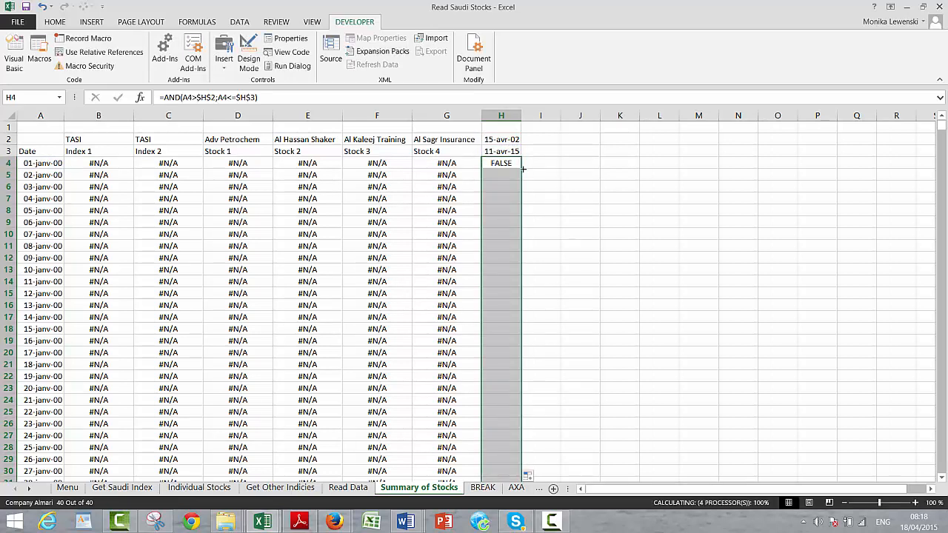
{"action": "key", "text": "Down"}
{"action": "key", "text": "Down"}
{"action": "key", "text": "Down"}
{"action": "key", "text": "Down"}
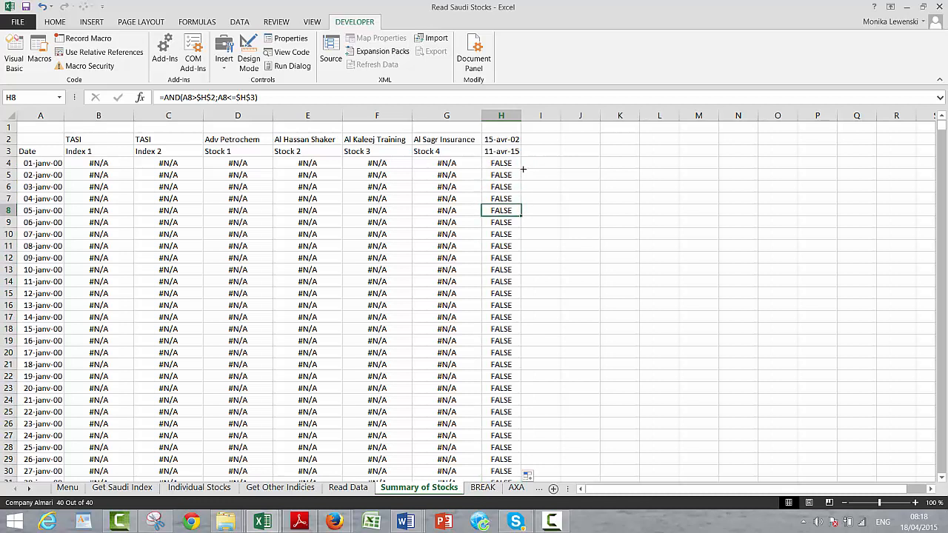
Examine the linked dates in column H, the row 2 name formulas and the INDEX lookup formulas in row 4
{"action": "key", "text": "Up"}
{"action": "key", "text": "Up"}
{"action": "key", "text": "Up"}
{"action": "key", "text": "Up"}
{"action": "key", "text": "Up"}
{"action": "key", "text": "Up"}
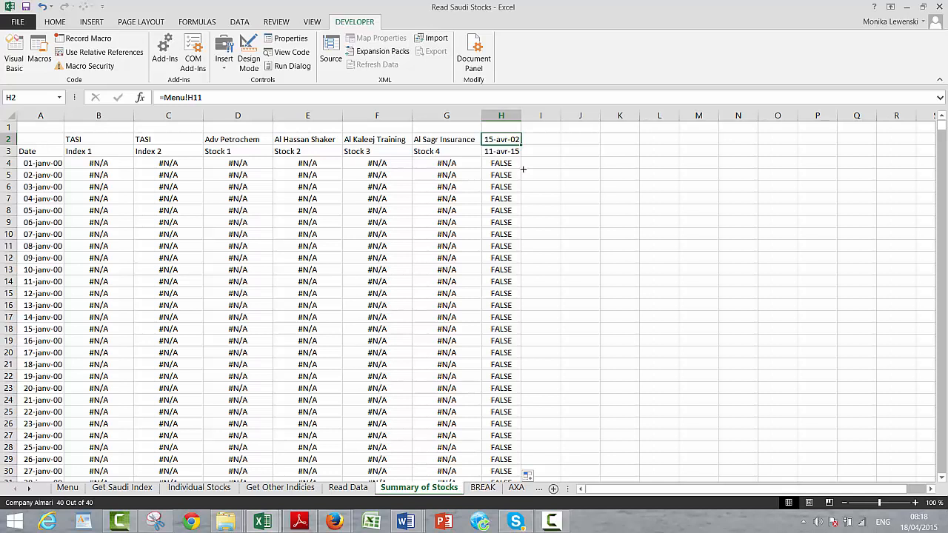
{"action": "key", "text": "Left"}
{"action": "key", "text": "Left"}
{"action": "key", "text": "Left"}
{"action": "key", "text": "Left"}
{"action": "key", "text": "Left"}
{"action": "key", "text": "Left"}
{"action": "key", "text": "Left"}
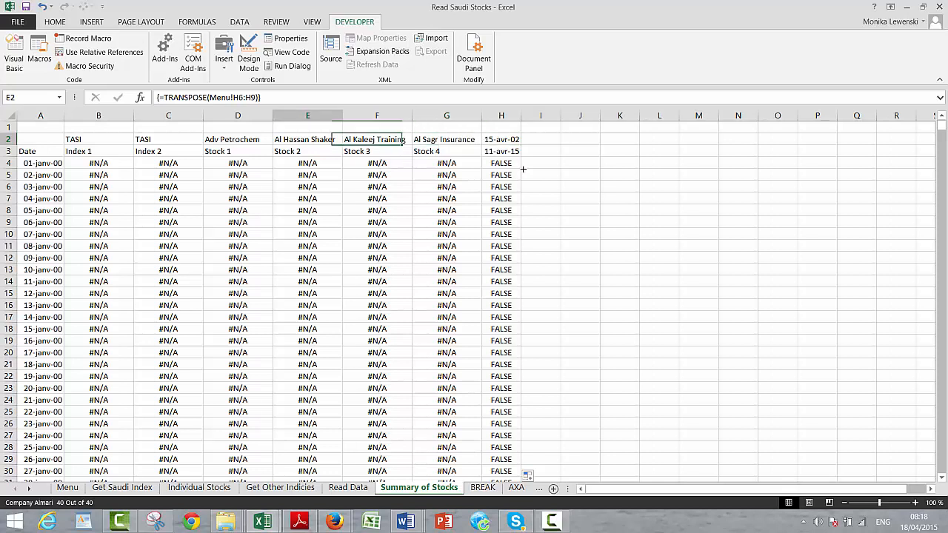
{"action": "key", "text": "Down"}
{"action": "key", "text": "Down"}
{"action": "key", "text": "Right"}
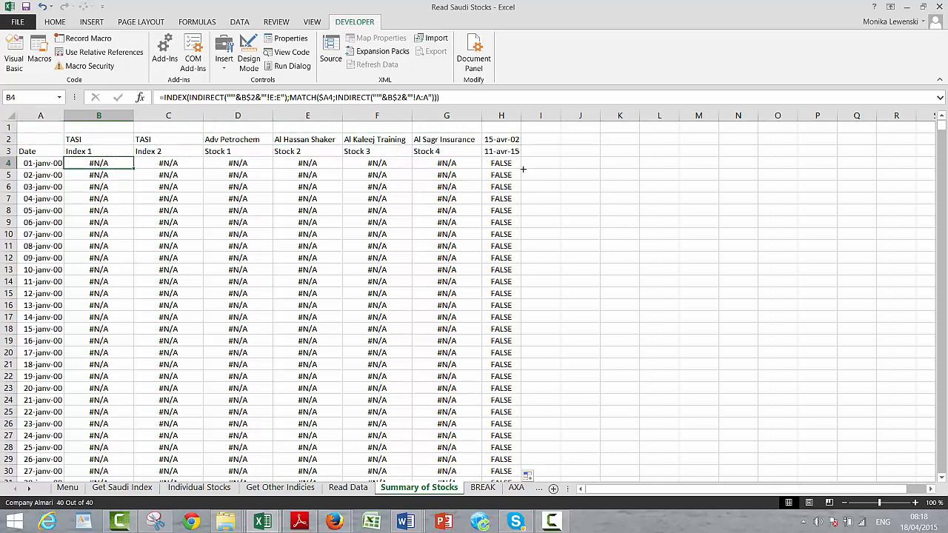
{"action": "key", "text": "Right"}
{"action": "key", "text": "Left"}
{"action": "key", "text": "Left"}
{"action": "key", "text": "Right"}
Check the date-range flags in column H from the last row back through the 2013 to 2015 rows
{"action": "key", "text": "ctrl+Down"}
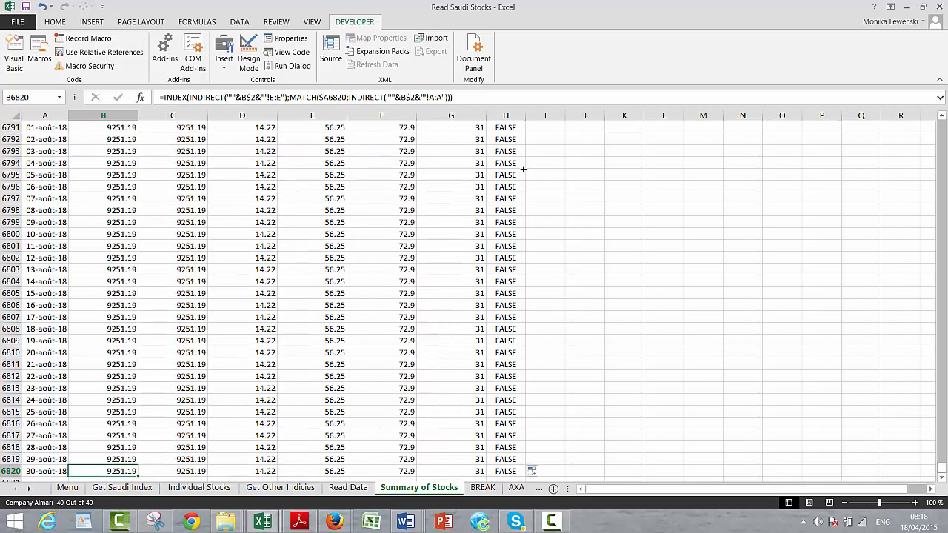
{"action": "key", "text": "Page_Up"}
{"action": "key", "text": "Page_Up"}
{"action": "key", "text": "Page_Up"}
{"action": "key", "text": "Page_Up"}
{"action": "key", "text": "Page_Up"}
{"action": "key", "text": "Page_Up"}
{"action": "key", "text": "Page_Up"}
{"action": "key", "text": "Page_Up"}
{"action": "key", "text": "Page_Up"}
{"action": "key", "text": "Page_Up"}
{"action": "key", "text": "Page_Up"}
{"action": "key", "text": "Page_Up"}
{"action": "key", "text": "Page_Up"}
{"action": "key", "text": "Page_Up"}
{"action": "key", "text": "Page_Up"}
{"action": "key", "text": "Page_Up"}
{"action": "key", "text": "Page_Up"}
{"action": "key", "text": "Page_Up"}
{"action": "key", "text": "Page_Up"}
{"action": "key", "text": "Page_Up"}
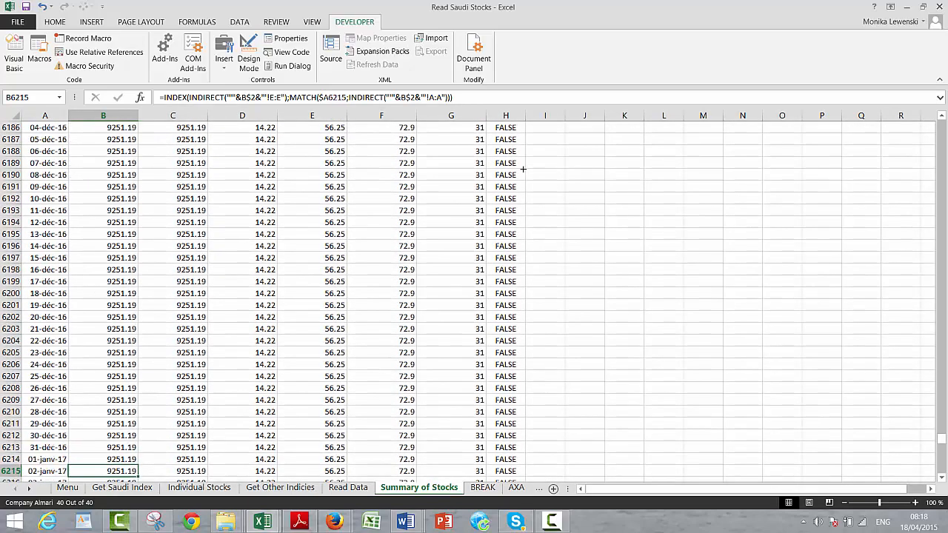
{"action": "key", "text": "Page_Up"}
{"action": "key", "text": "Page_Up"}
{"action": "key", "text": "Page_Up"}
{"action": "key", "text": "Page_Up"}
{"action": "key", "text": "Page_Up"}
{"action": "key", "text": "Page_Up"}
{"action": "key", "text": "Page_Up"}
{"action": "key", "text": "Page_Up"}
{"action": "key", "text": "Page_Up"}
{"action": "key", "text": "Page_Up"}
{"action": "key", "text": "Page_Up"}
{"action": "key", "text": "Page_Up"}
{"action": "key", "text": "Page_Up"}
{"action": "key", "text": "Page_Up"}
{"action": "key", "text": "Page_Up"}
{"action": "key", "text": "Page_Up"}
{"action": "key", "text": "Page_Up"}
{"action": "key", "text": "Page_Up"}
{"action": "key", "text": "Page_Up"}
{"action": "key", "text": "Page_Up"}
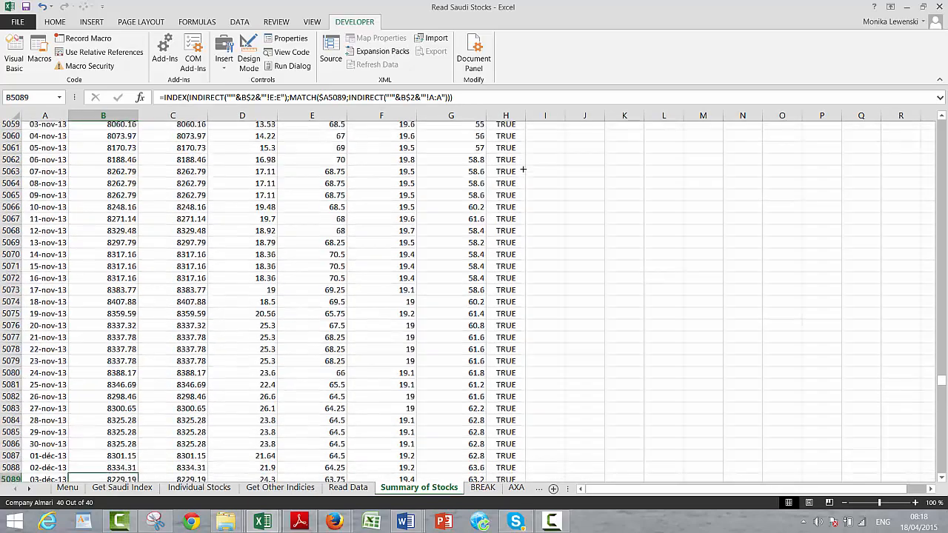
{"action": "key", "text": "Page_Down"}
{"action": "key", "text": "Page_Down"}
{"action": "key", "text": "Page_Down"}
{"action": "key", "text": "Page_Down"}
{"action": "key", "text": "Page_Down"}
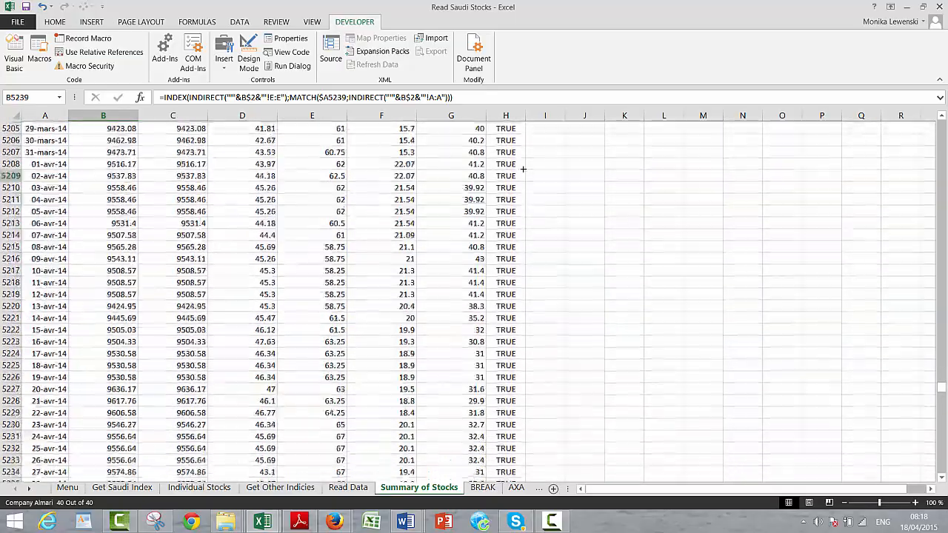
{"action": "key", "text": "Page_Down"}
{"action": "key", "text": "Page_Down"}
{"action": "key", "text": "Page_Down"}
{"action": "key", "text": "Page_Down"}
{"action": "key", "text": "Page_Down"}
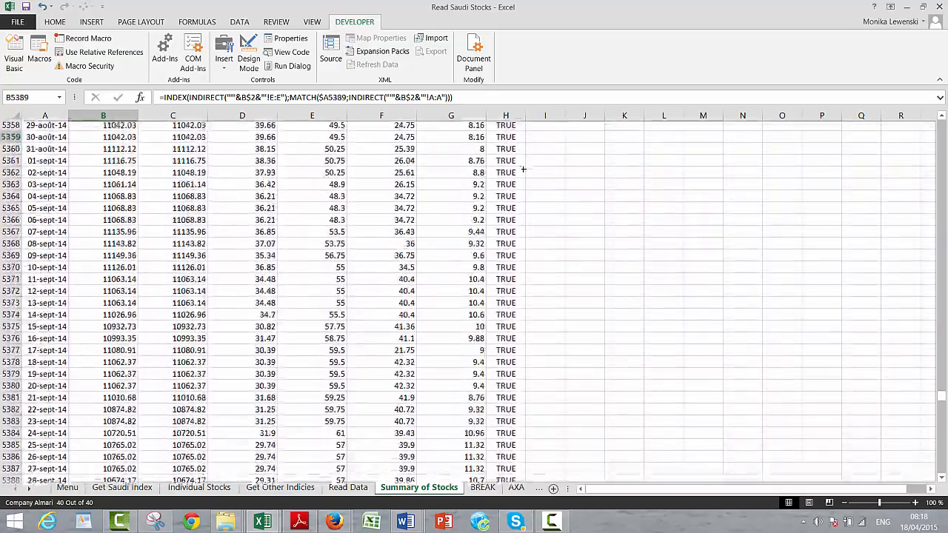
{"action": "key", "text": "Page_Down"}
{"action": "key", "text": "Page_Down"}
{"action": "key", "text": "Page_Down"}
{"action": "key", "text": "Page_Down"}
{"action": "key", "text": "Page_Down"}
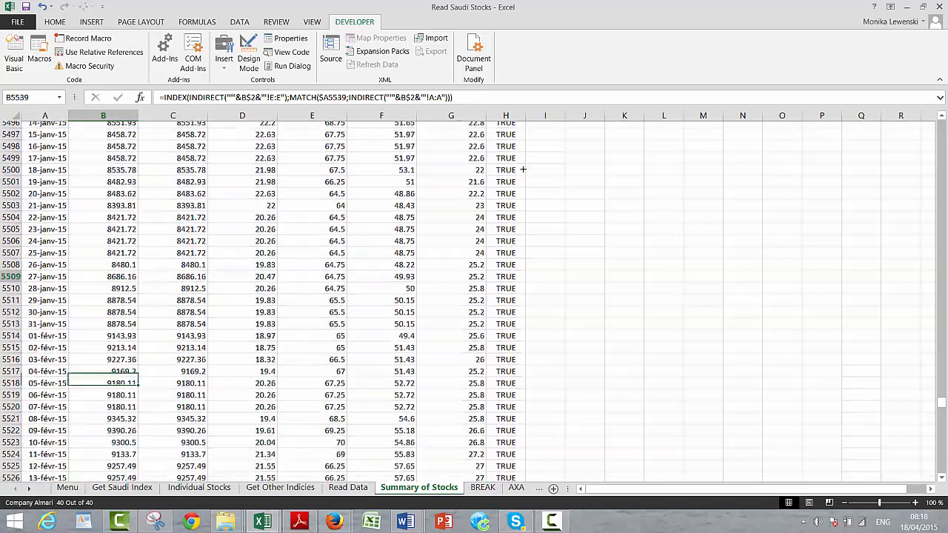
{"action": "key", "text": "Page_Down"}
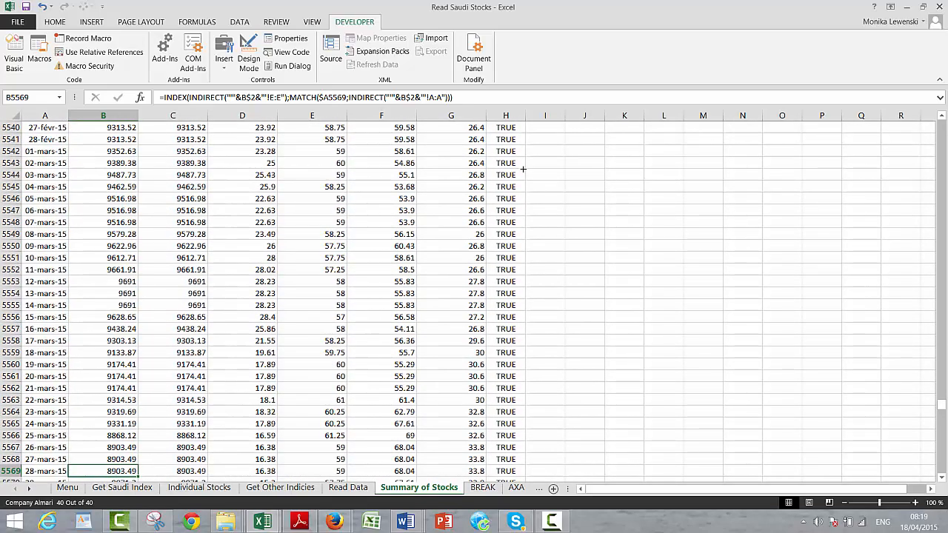
{"action": "key", "text": "ctrl+Page_Up"}
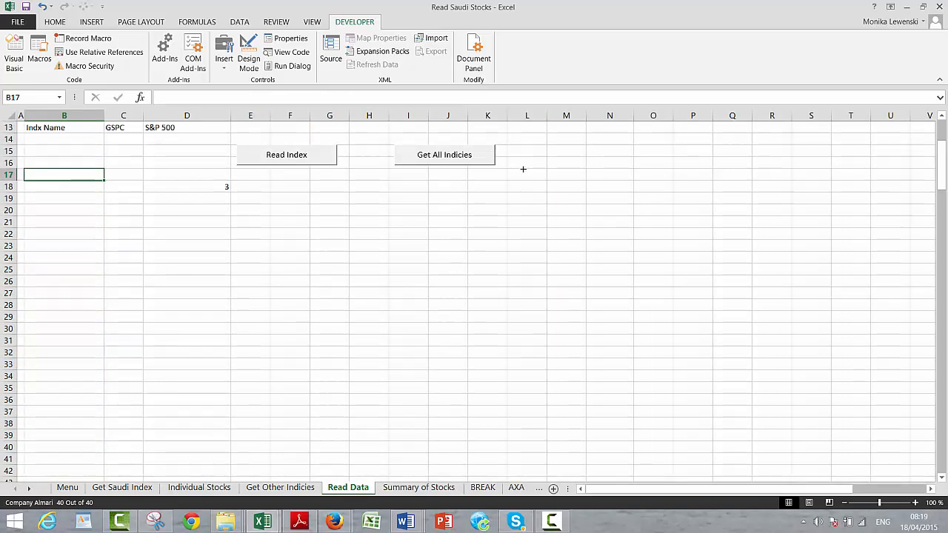
{"action": "key", "text": "ctrl+Page_Down"}
{"action": "key", "text": "ctrl+Page_Up"}
{"action": "key", "text": "ctrl+Page_Up"}
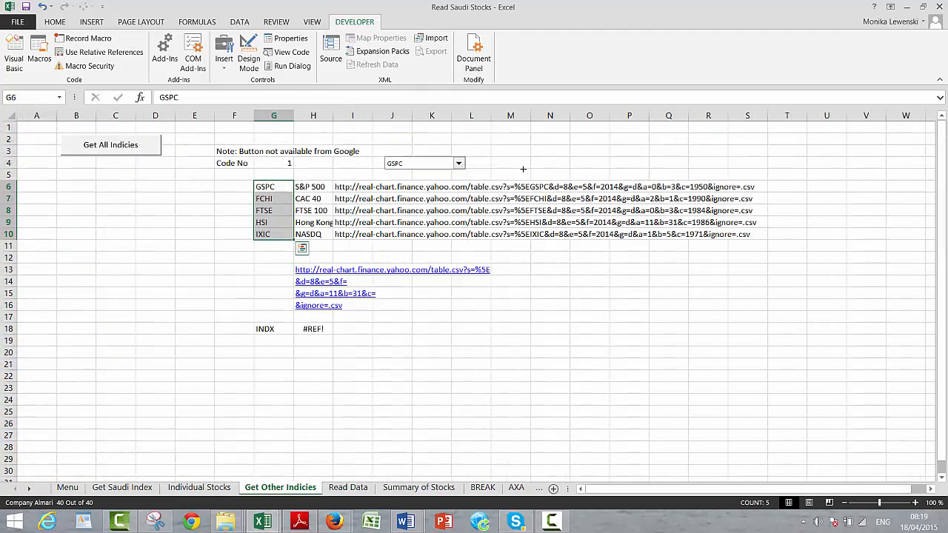
{"action": "key", "text": "ctrl+Page_Down"}
{"action": "key", "text": "ctrl+Page_Down"}
{"action": "key", "text": "ctrl+Page_Down"}
{"action": "key", "text": "ctrl+Page_Up"}
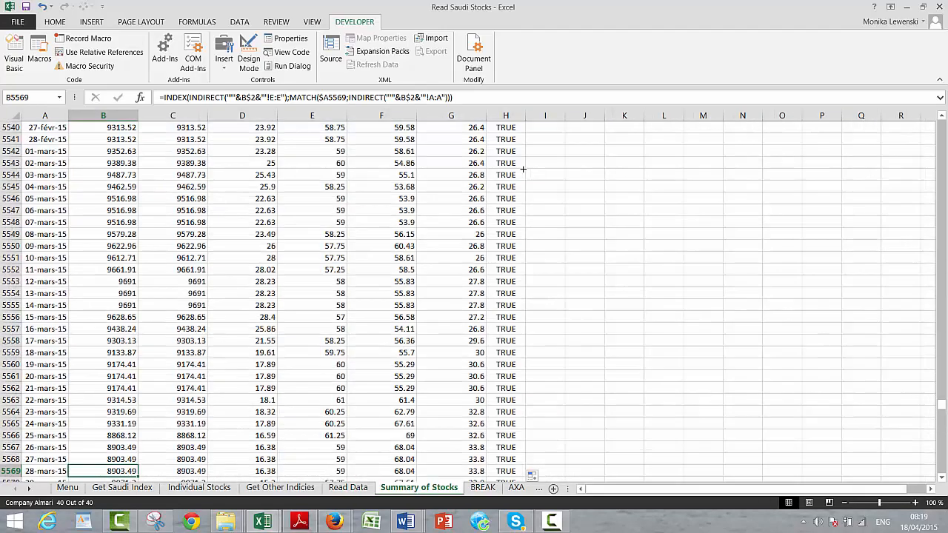
Enter =IF(H4;A4;NA()) in I4 and fill it down column I for all the dates
{"action": "key", "text": "ctrl+Up"}
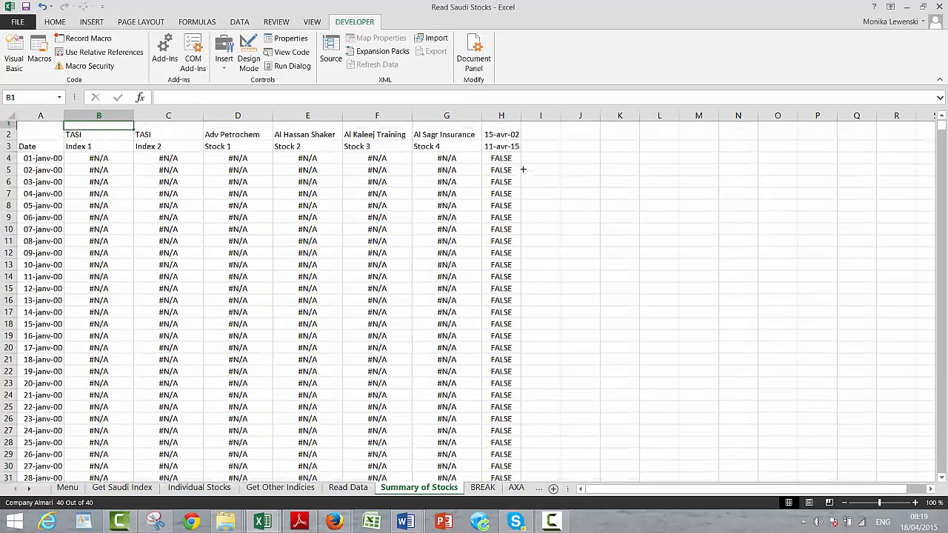
{"action": "key", "text": "Down"}
{"action": "key", "text": "Down"}
{"action": "key", "text": "Down"}
{"action": "key", "text": "Right"}
{"action": "key", "text": "Right"}
{"action": "key", "text": "Right"}
{"action": "key", "text": "Right"}
{"action": "key", "text": "Right"}
{"action": "key", "text": "Right"}
{"action": "key", "text": "Right"}
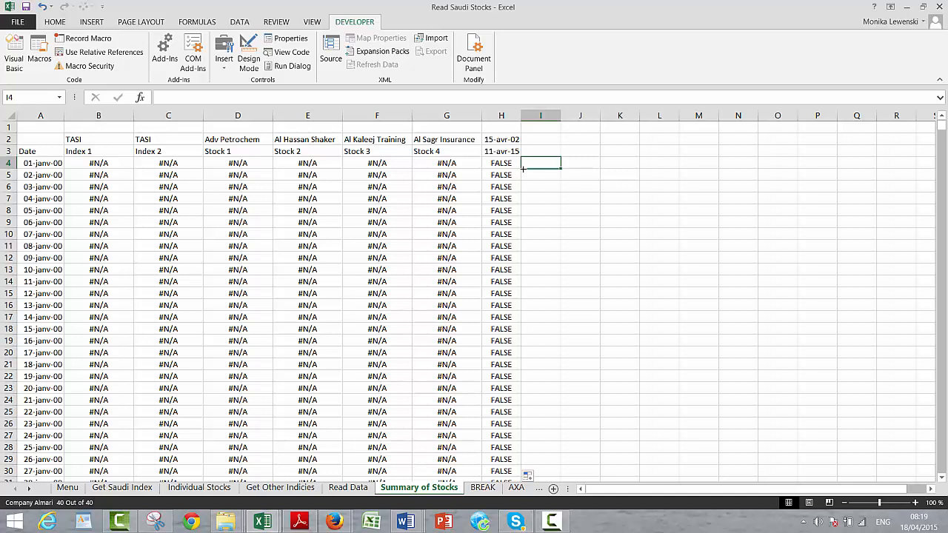
{"action": "type", "text": "=if("}
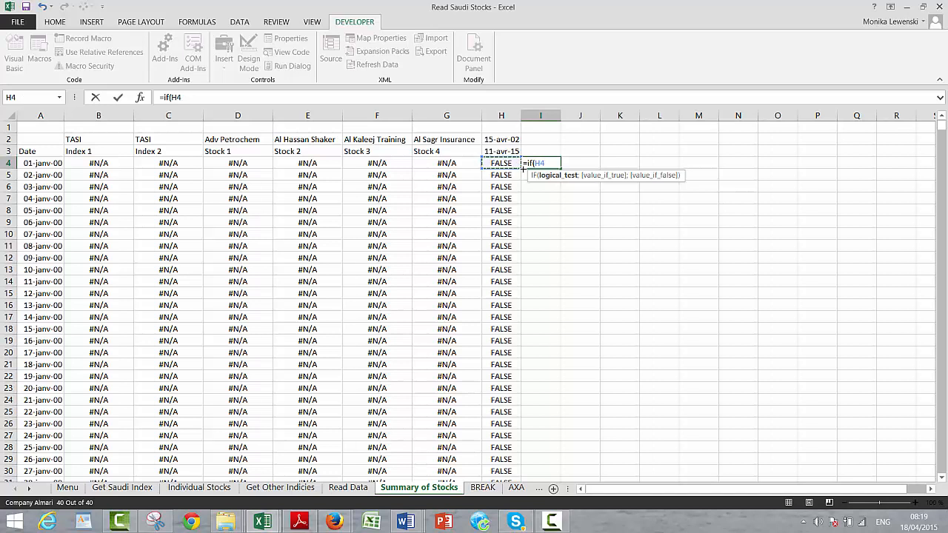
{"action": "type", "text": ";"}
{"action": "key", "text": "Left"}
{"action": "key", "text": "Left"}
{"action": "key", "text": "Left"}
{"action": "key", "text": "Left"}
{"action": "key", "text": "Left"}
{"action": "key", "text": "Left"}
{"action": "key", "text": "Left"}
{"action": "key", "text": "Left"}
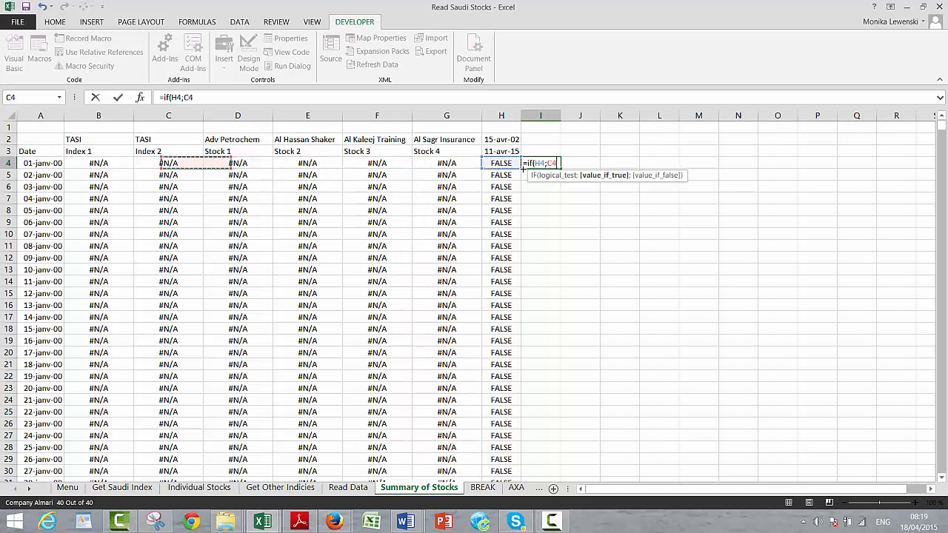
{"action": "type", "text": ";"}
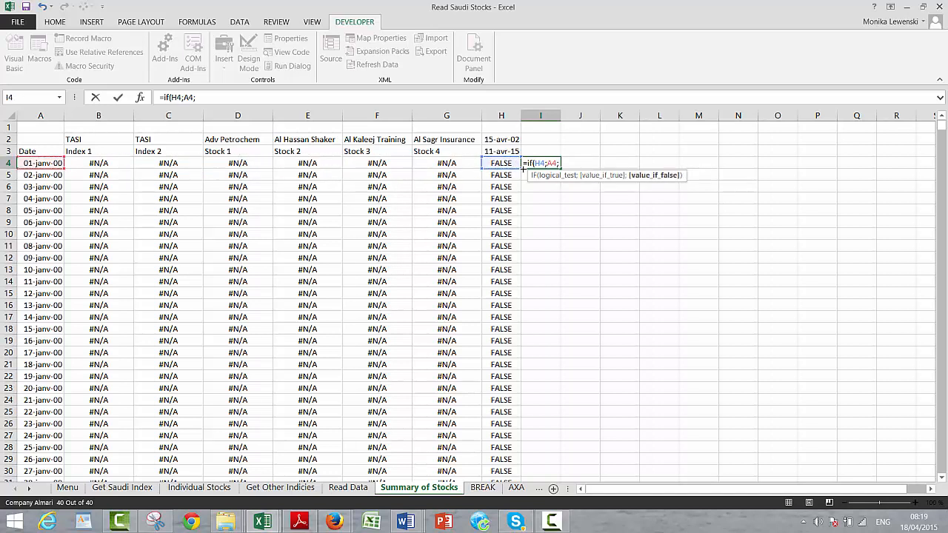
{"action": "type", "text": "na())"}
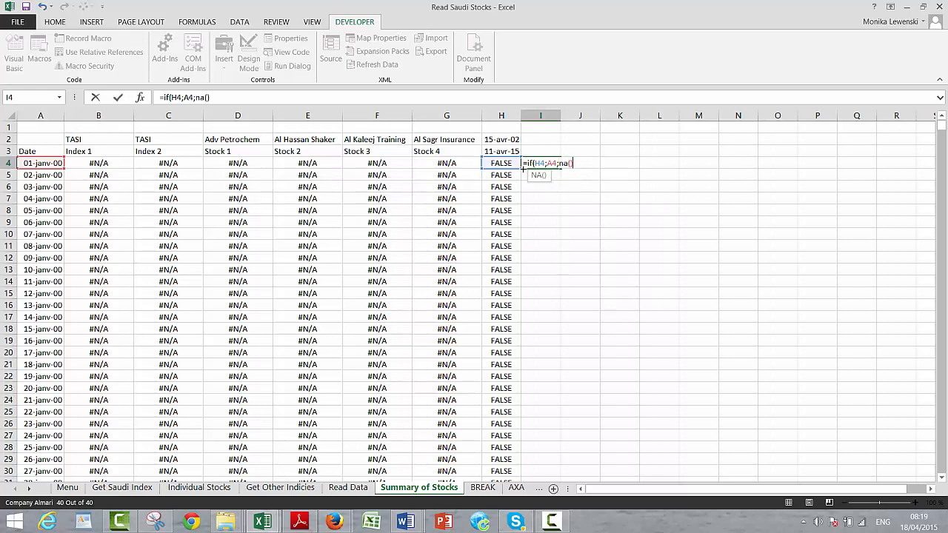
{"action": "key", "text": "Return"}
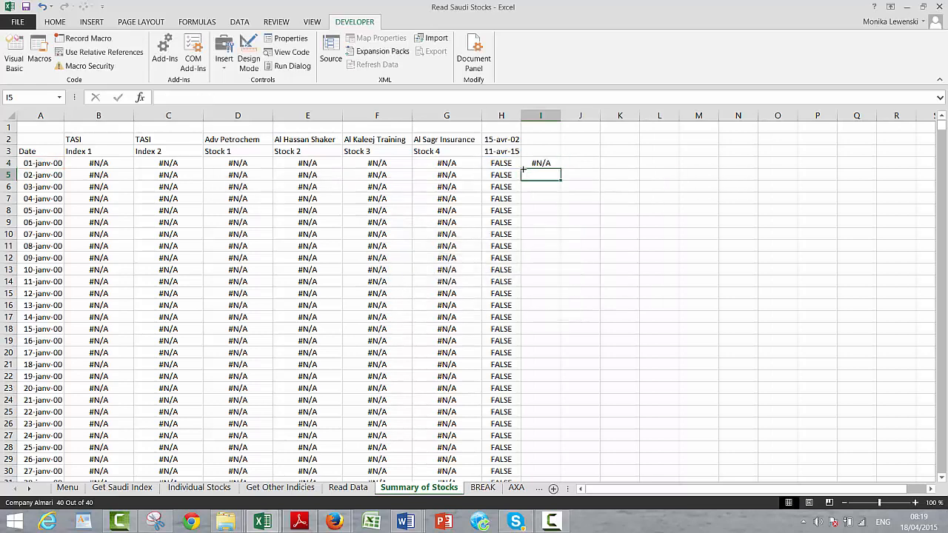
{"action": "left_click", "coordinate": [523, 168]}
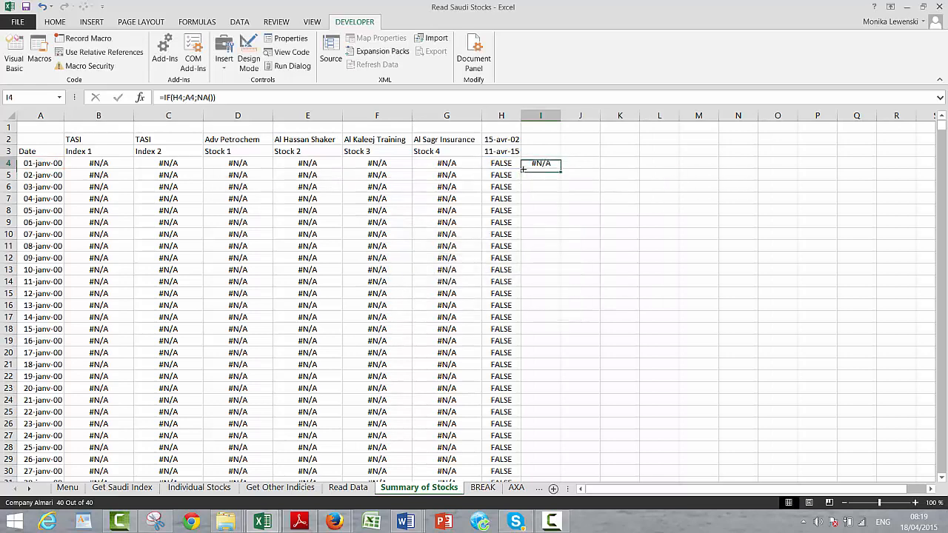
{"action": "double_click", "coordinate": [562, 169]}
Check the column I results against the column H flags through the 2000 to 2002 rows
{"action": "key", "text": "Page_Down"}
{"action": "key", "text": "Page_Down"}
{"action": "key", "text": "Page_Down"}
{"action": "key", "text": "Page_Down"}
{"action": "key", "text": "Page_Down"}
{"action": "key", "text": "Page_Down"}
{"action": "key", "text": "Page_Down"}
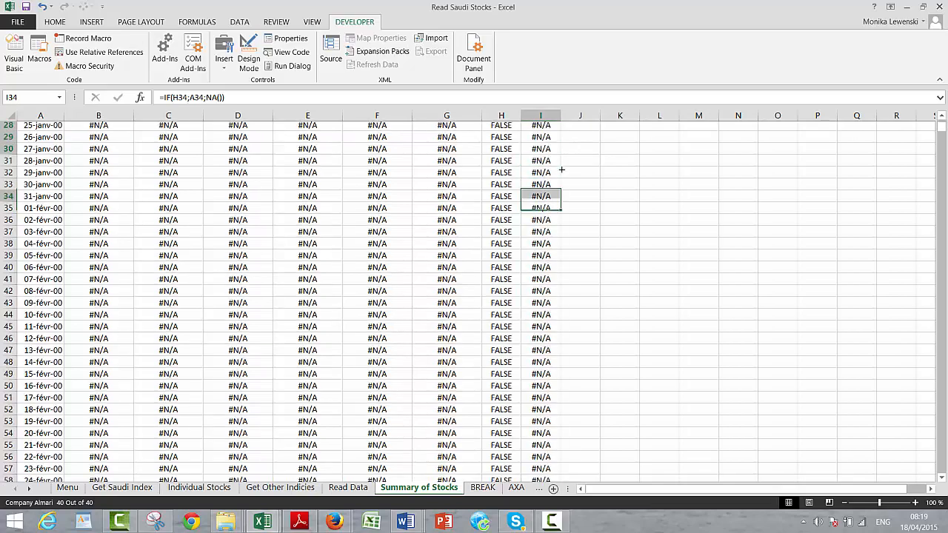
{"action": "key", "text": "Page_Down"}
{"action": "key", "text": "Page_Down"}
{"action": "key", "text": "Page_Down"}
{"action": "key", "text": "Page_Down"}
{"action": "key", "text": "Page_Down"}
{"action": "key", "text": "Page_Down"}
{"action": "key", "text": "Page_Down"}
{"action": "key", "text": "Page_Down"}
{"action": "key", "text": "Page_Down"}
{"action": "key", "text": "Page_Down"}
{"action": "key", "text": "Page_Down"}
{"action": "key", "text": "Page_Down"}
{"action": "key", "text": "Page_Down"}
{"action": "key", "text": "Page_Down"}
{"action": "key", "text": "Page_Down"}
{"action": "key", "text": "Page_Down"}
{"action": "key", "text": "Page_Down"}
{"action": "key", "text": "Page_Down"}
{"action": "key", "text": "Page_Down"}
{"action": "key", "text": "Page_Down"}
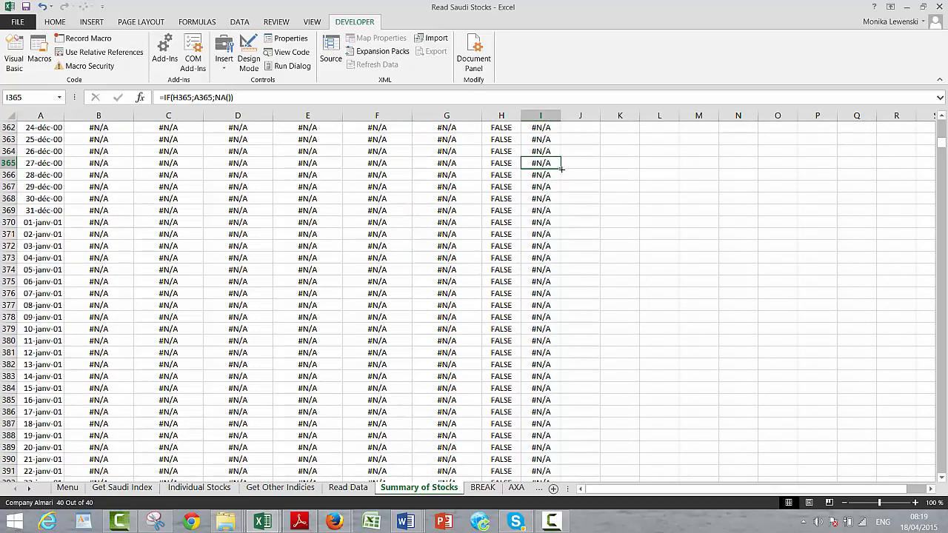
{"action": "key", "text": "Page_Up"}
{"action": "key", "text": "Page_Up"}
{"action": "key", "text": "Page_Up"}
{"action": "key", "text": "Page_Up"}
{"action": "key", "text": "Page_Up"}
{"action": "key", "text": "Page_Up"}
{"action": "key", "text": "Page_Up"}
{"action": "key", "text": "Page_Up"}
{"action": "key", "text": "Page_Up"}
{"action": "key", "text": "Page_Up"}
{"action": "key", "text": "Page_Up"}
{"action": "key", "text": "Page_Up"}
{"action": "key", "text": "Page_Up"}
{"action": "key", "text": "Page_Up"}
{"action": "key", "text": "Page_Up"}
{"action": "key", "text": "Page_Up"}
{"action": "key", "text": "Page_Up"}
{"action": "key", "text": "Page_Up"}
{"action": "key", "text": "Page_Up"}
{"action": "key", "text": "Page_Up"}
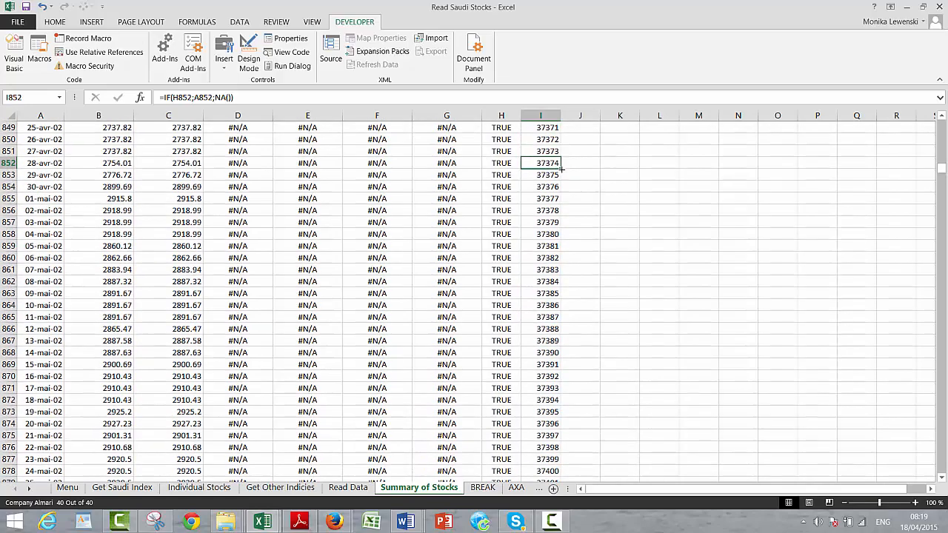
{"action": "key", "text": "Page_Up"}
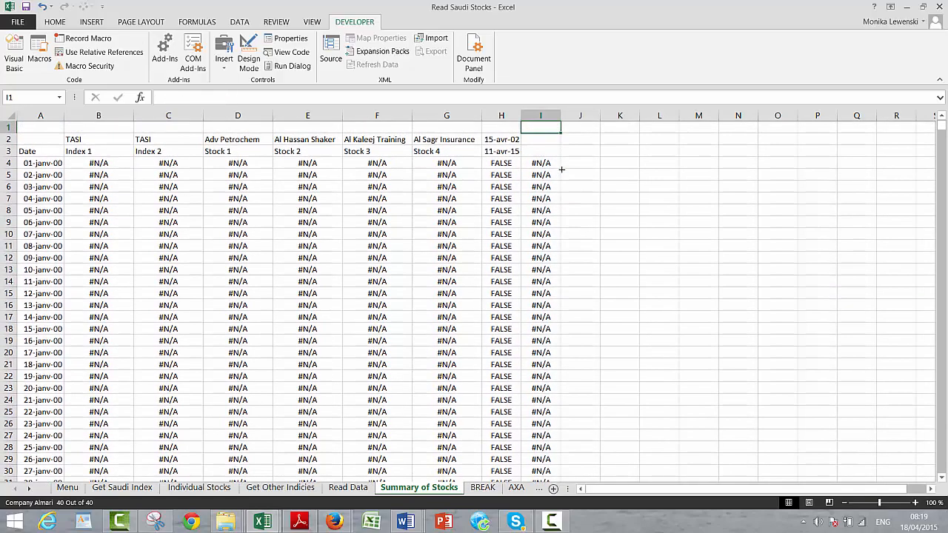
Format all of column I as dates
{"action": "left_click", "coordinate": [545, 115]}
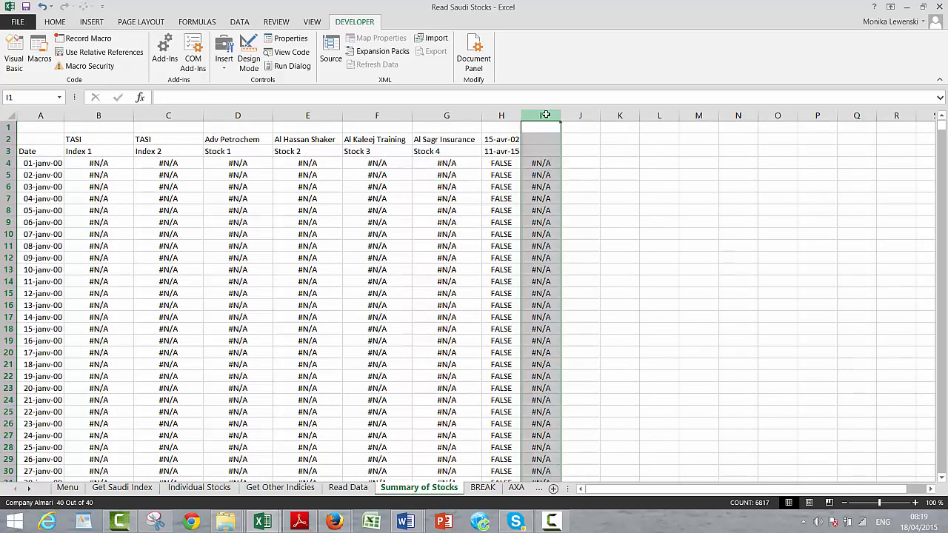
{"action": "key", "text": "ctrl+shift+3"}
{"action": "key", "text": "Up"}
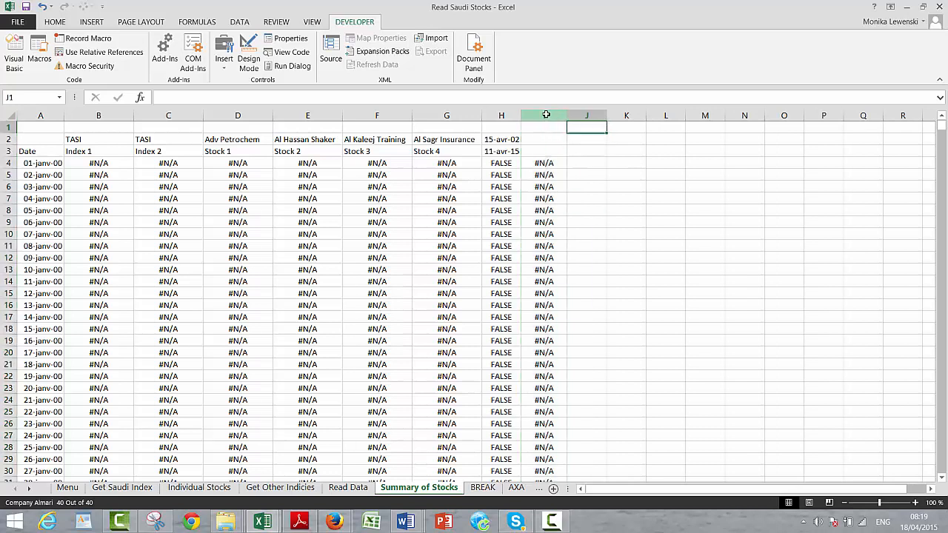
Link J3 to the Index 1 header with the formula =B3
{"action": "key", "text": "Down"}
{"action": "key", "text": "Down"}
{"action": "key", "text": "Left"}
{"action": "key", "text": "Right"}
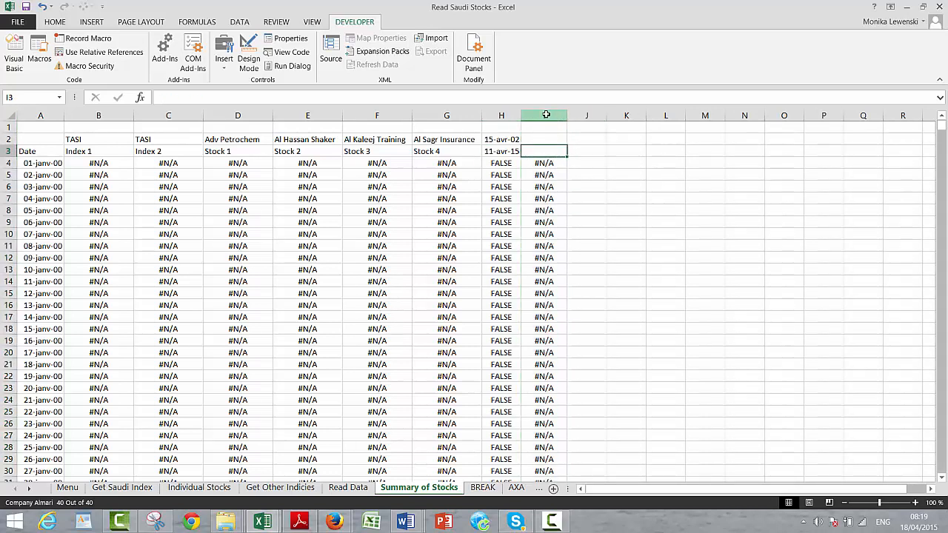
{"action": "key", "text": "Down"}
{"action": "key", "text": "Up"}
{"action": "key", "text": "Right"}
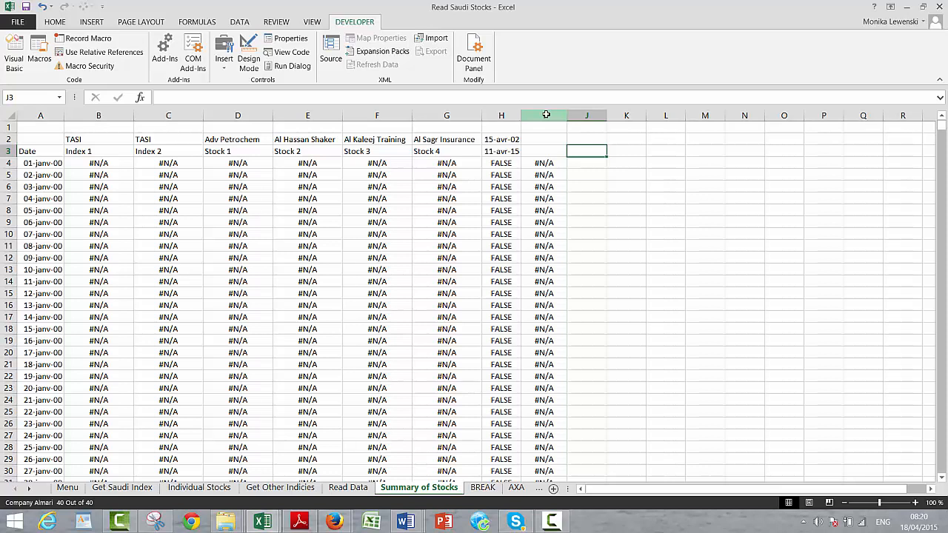
{"action": "type", "text": "="}
{"action": "key", "text": "Left"}
{"action": "key", "text": "Left"}
{"action": "key", "text": "Left"}
{"action": "key", "text": "Left"}
{"action": "key", "text": "Left"}
{"action": "key", "text": "Left"}
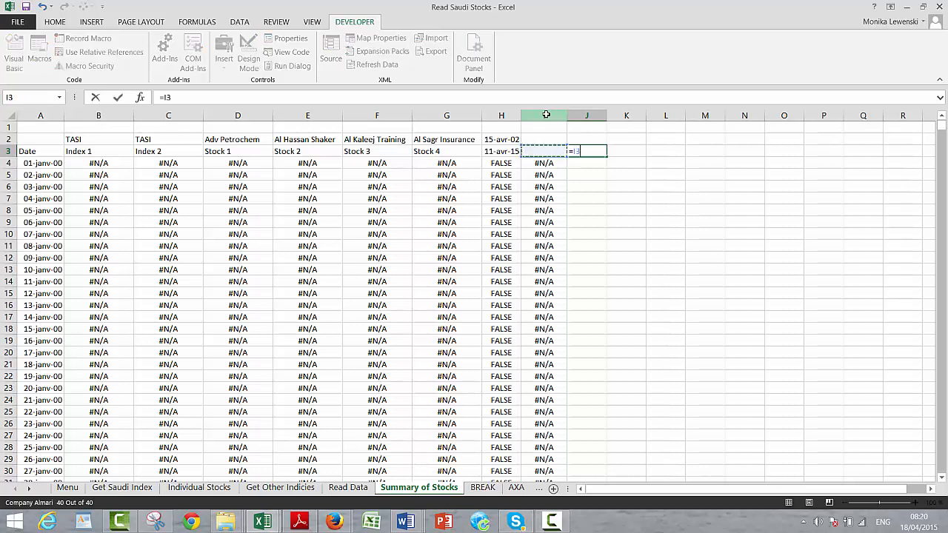
{"action": "key", "text": "Left"}
{"action": "key", "text": "Left"}
{"action": "key", "text": "Left"}
{"action": "key", "text": "Right"}
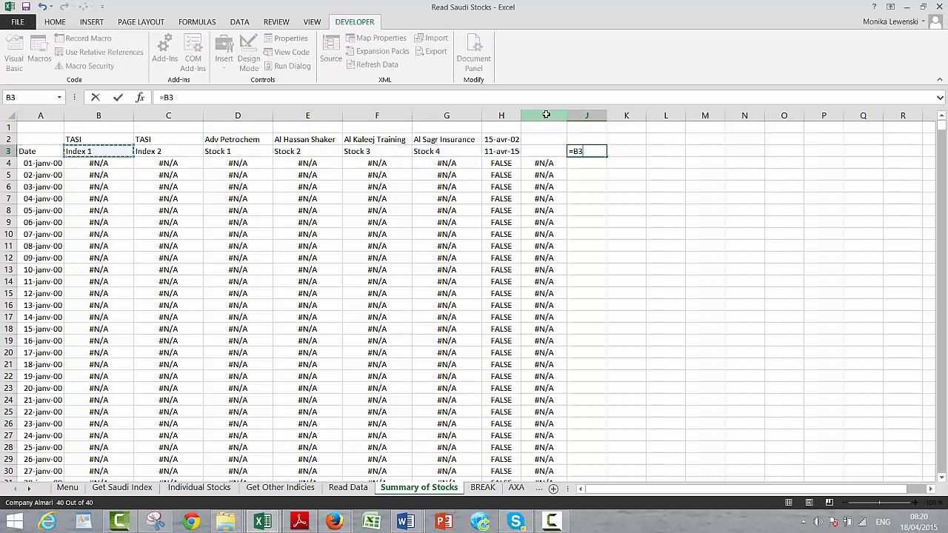
{"action": "key", "text": "Return"}
Link J2 to the first index's name with the formula =B2
{"action": "key", "text": "Up"}
{"action": "type", "text": "="}
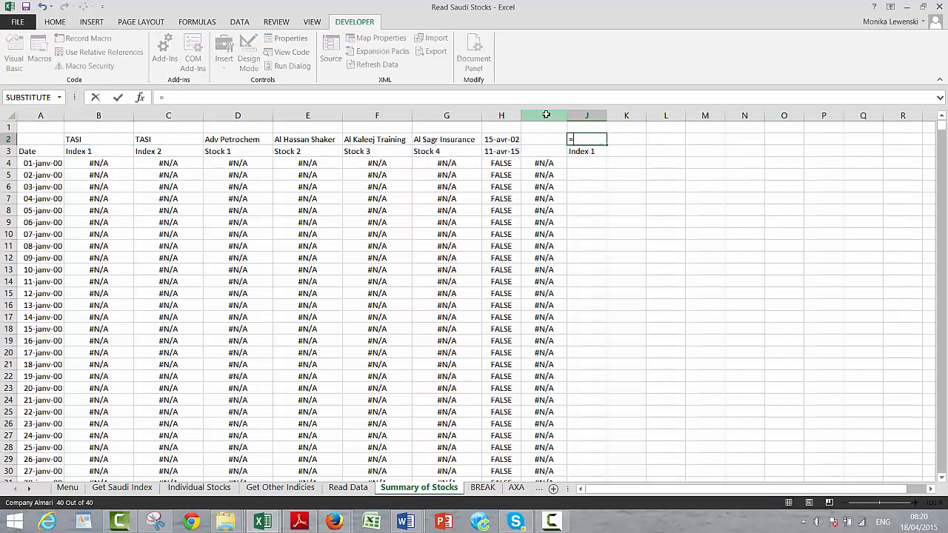
{"action": "key", "text": "Left"}
{"action": "key", "text": "Left"}
{"action": "key", "text": "Left"}
{"action": "key", "text": "Left"}
{"action": "key", "text": "Left"}
{"action": "key", "text": "Left"}
{"action": "key", "text": "Left"}
{"action": "key", "text": "Left"}
{"action": "key", "text": "Left"}
{"action": "key", "text": "Right"}
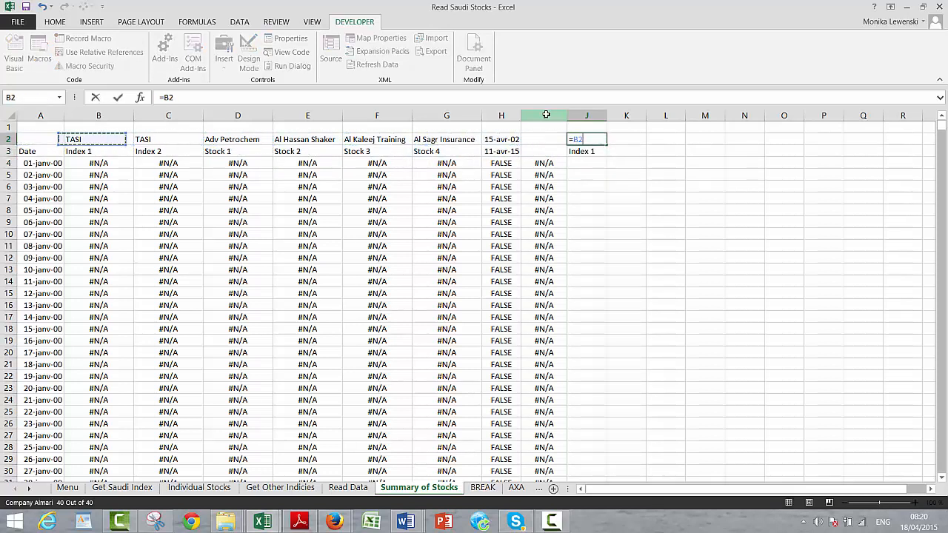
{"action": "key", "text": "Return"}
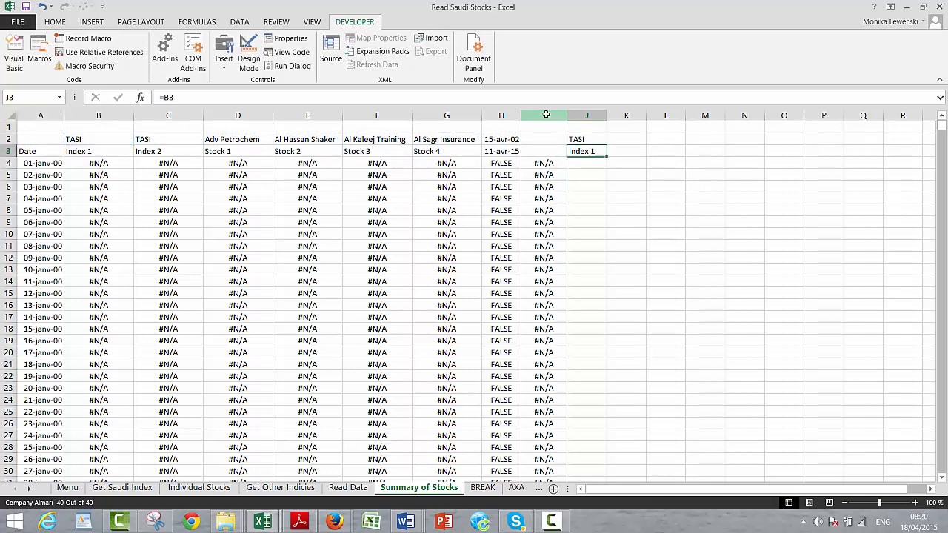
Enter =IF(H4;B4/B3*J3;1) in J4 and fill it down column J for all the dates
{"action": "key", "text": "Down"}
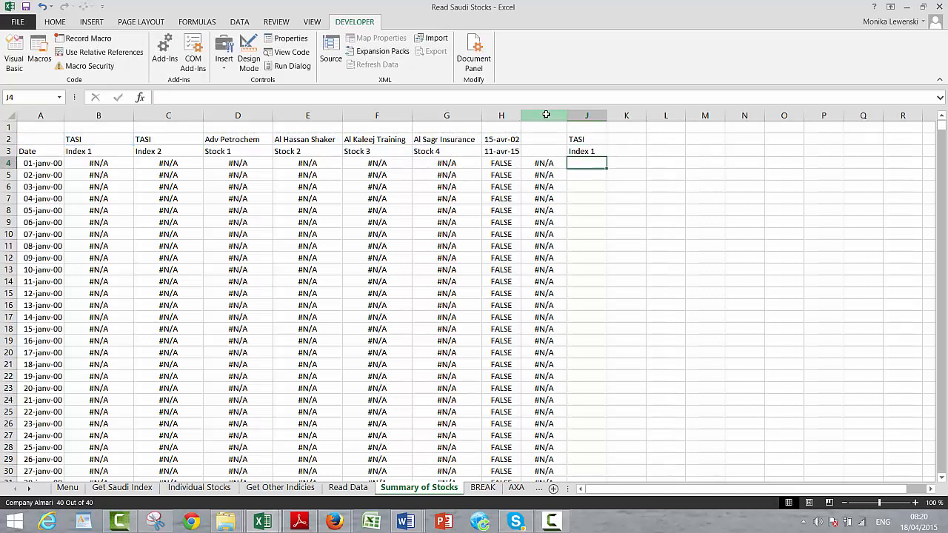
{"action": "type", "text": "=if("}
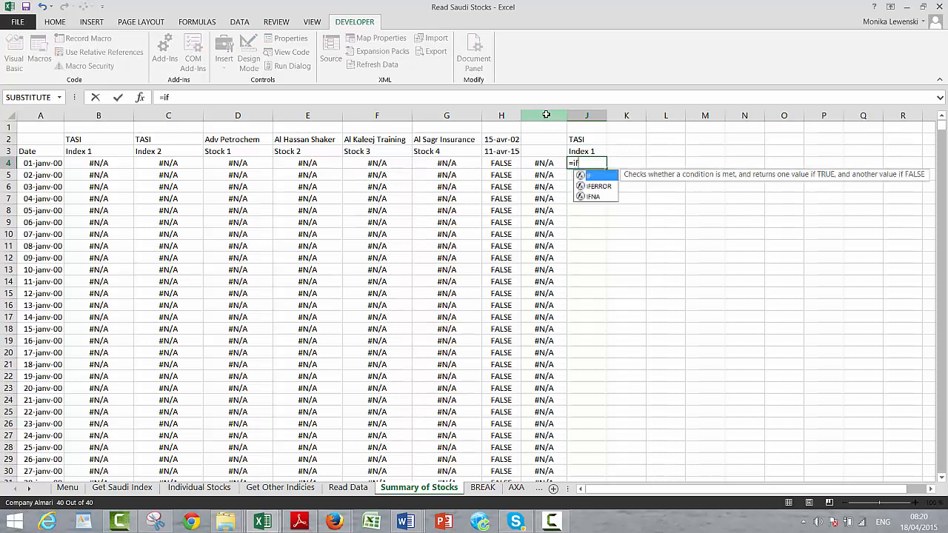
{"action": "key", "text": "Left"}
{"action": "key", "text": "Left"}
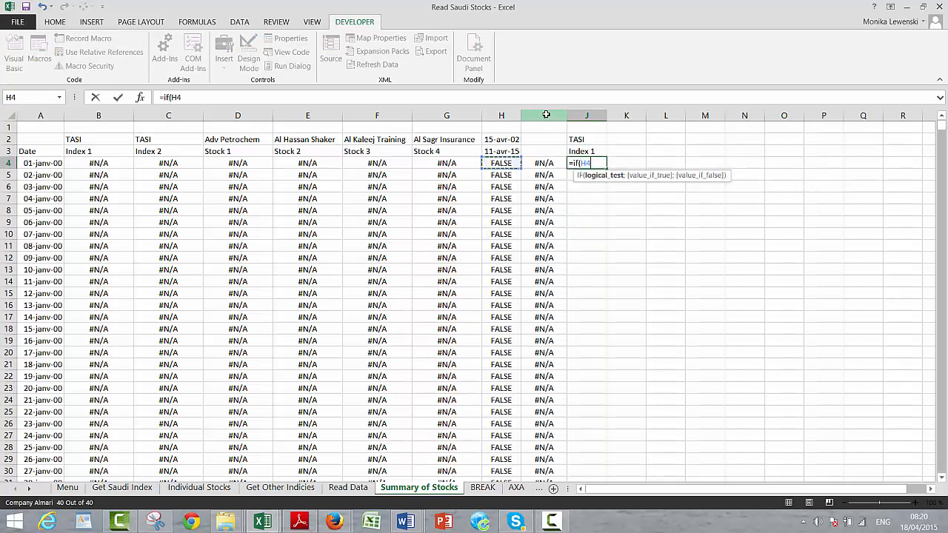
{"action": "type", "text": ";"}
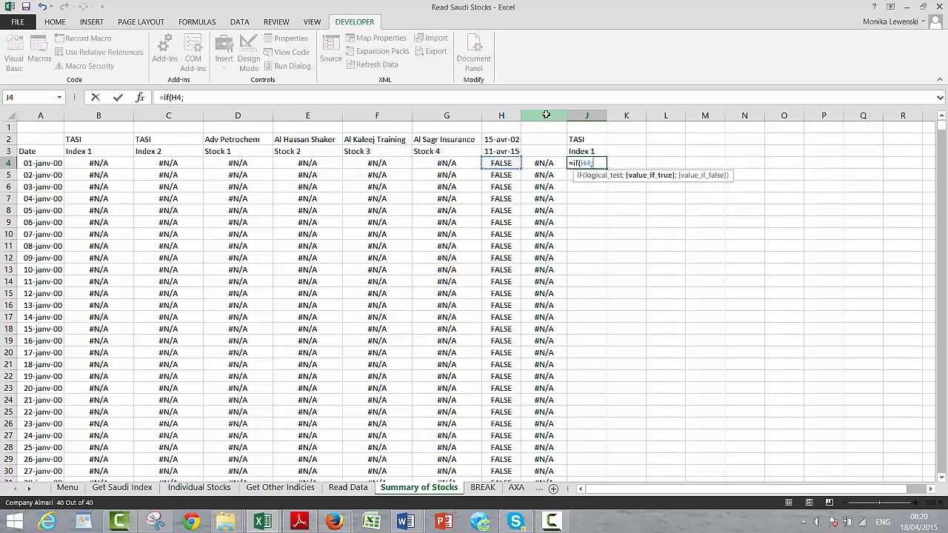
{"action": "key", "text": "Left"}
{"action": "key", "text": "Left"}
{"action": "key", "text": "Left"}
{"action": "key", "text": "Left"}
{"action": "key", "text": "Left"}
{"action": "key", "text": "Left"}
{"action": "key", "text": "Left"}
{"action": "key", "text": "Left"}
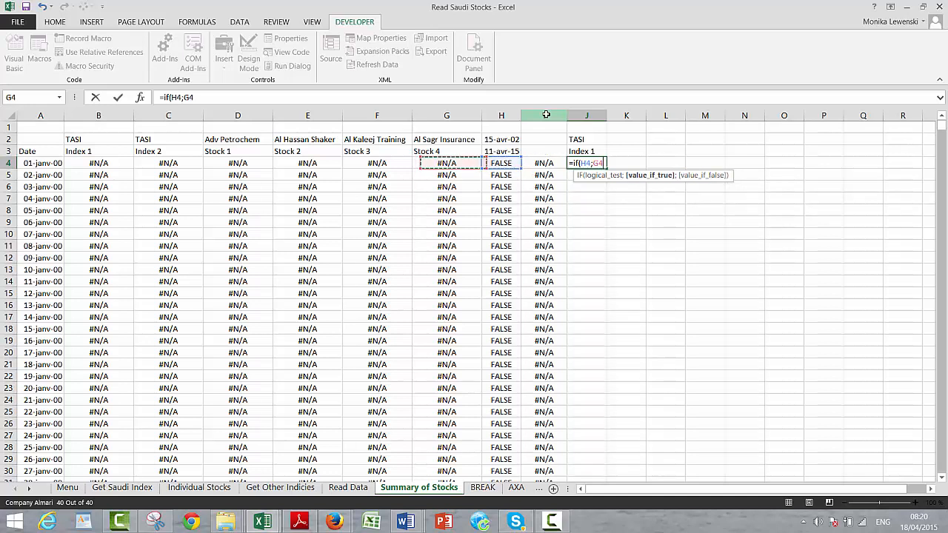
{"action": "type", "text": "/"}
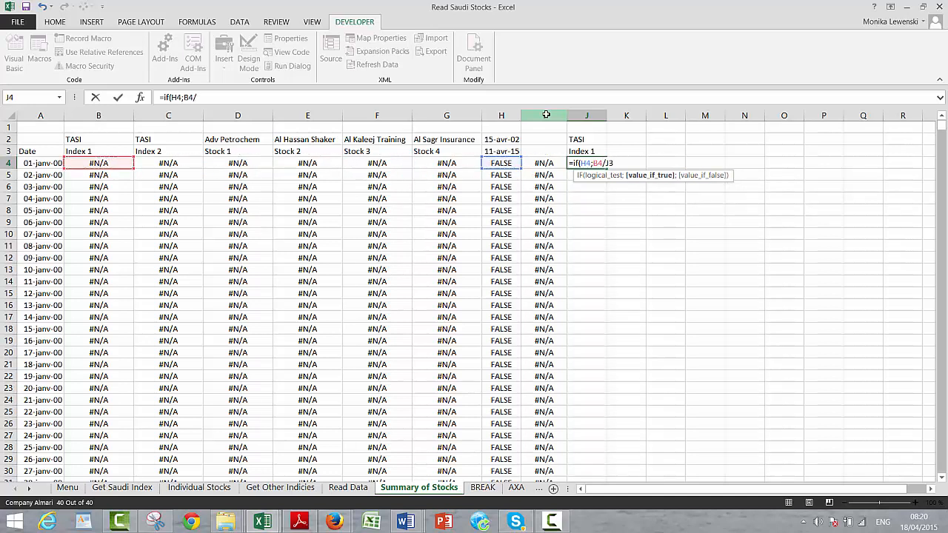
{"action": "key", "text": "Up"}
{"action": "key", "text": "Left"}
{"action": "key", "text": "Left"}
{"action": "key", "text": "Left"}
{"action": "key", "text": "Left"}
{"action": "key", "text": "Left"}
{"action": "key", "text": "Left"}
{"action": "key", "text": "Left"}
{"action": "key", "text": "Left"}
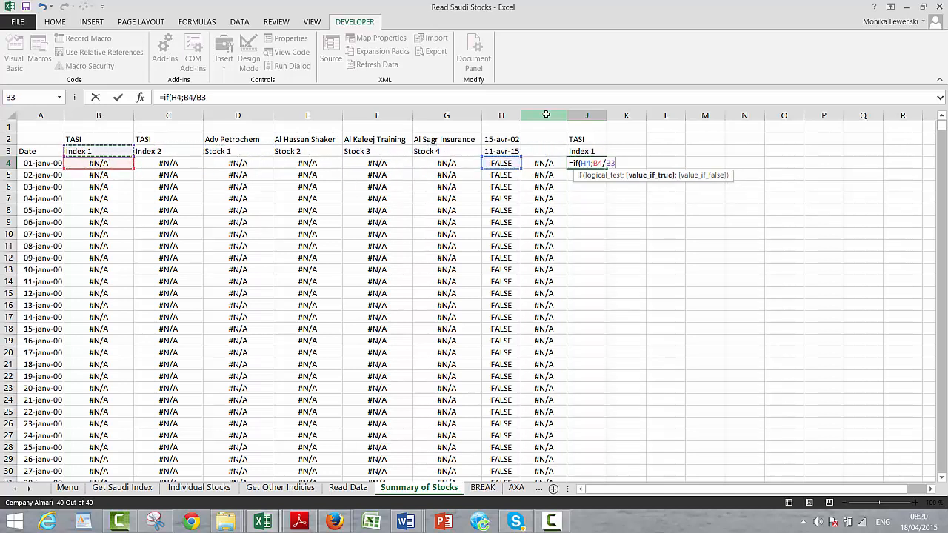
{"action": "type", "text": "*"}
{"action": "key", "text": "Up"}
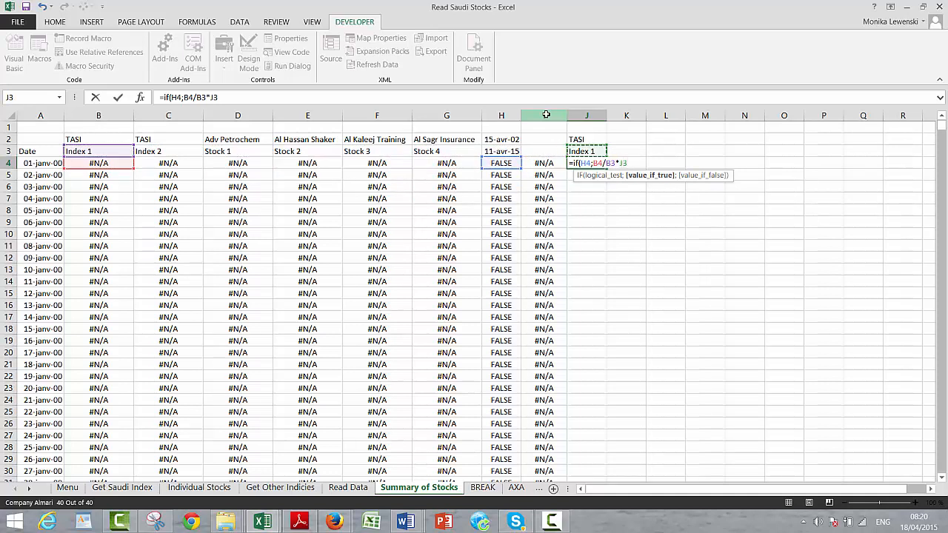
{"action": "type", "text": ";1)"}
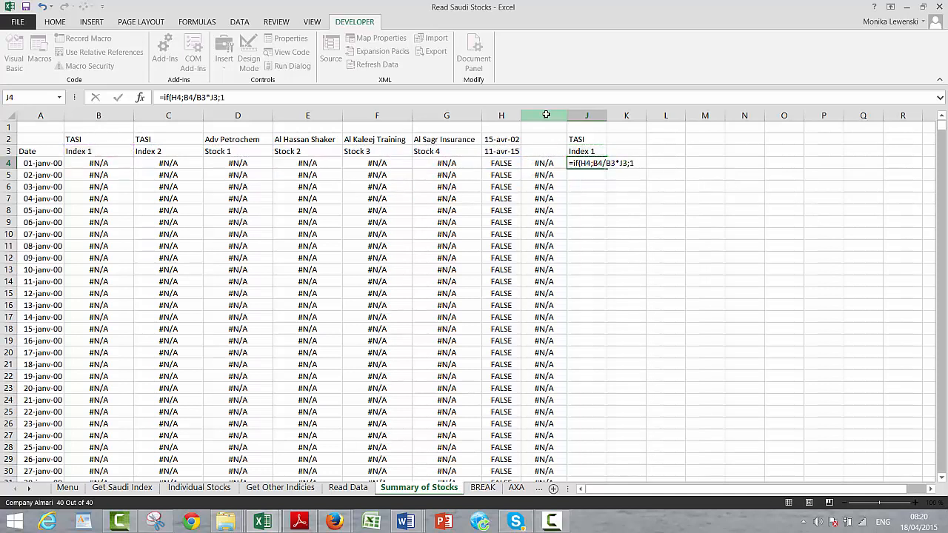
{"action": "key", "text": "Return"}
{"action": "key", "text": "Up"}
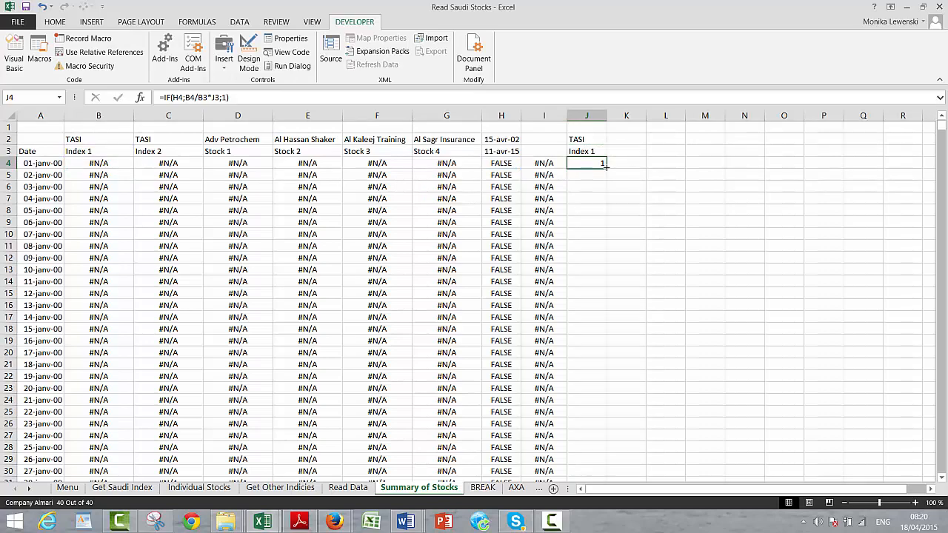
{"action": "double_click", "coordinate": [606, 169]}
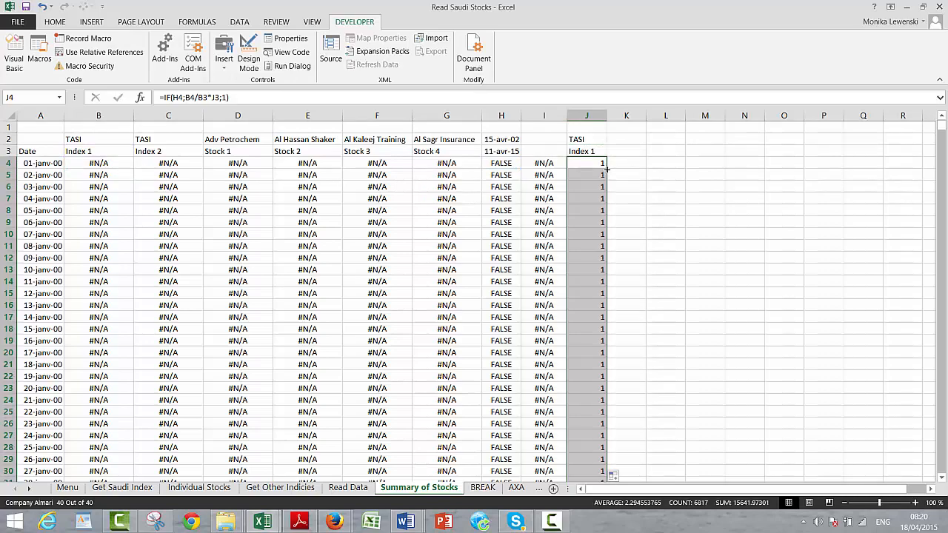
Examine the rebased index values in column J from the first dates through the start of the in-range period
{"action": "key", "text": "Down"}
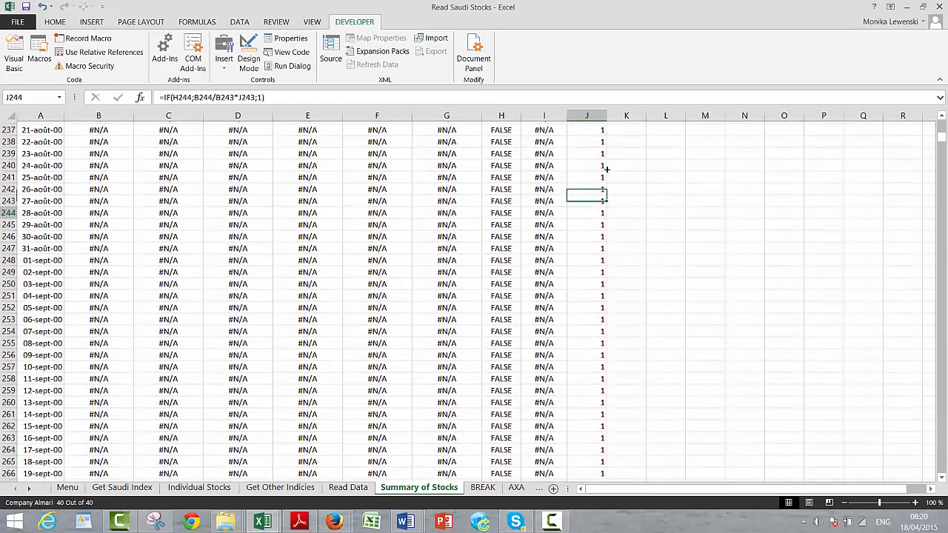
{"action": "key", "text": "Down"}
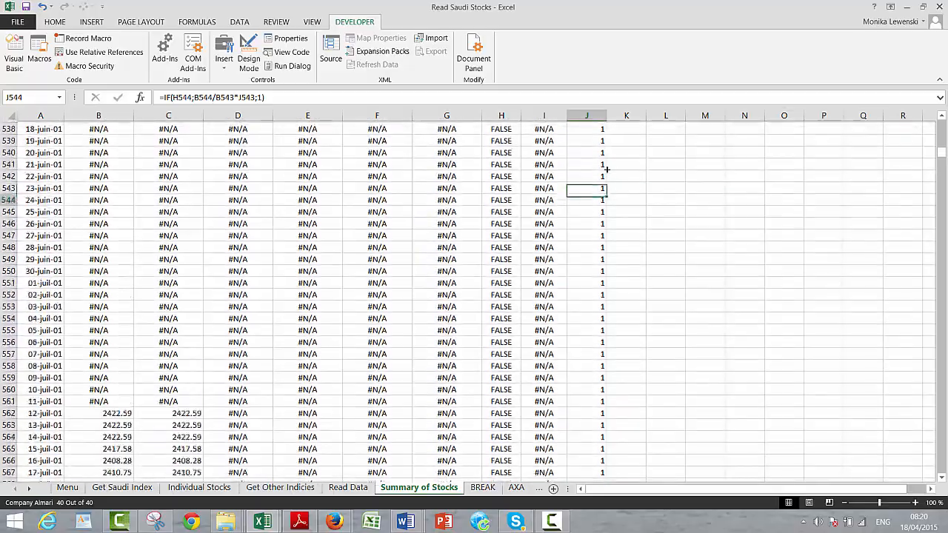
{"action": "key", "text": "Down"}
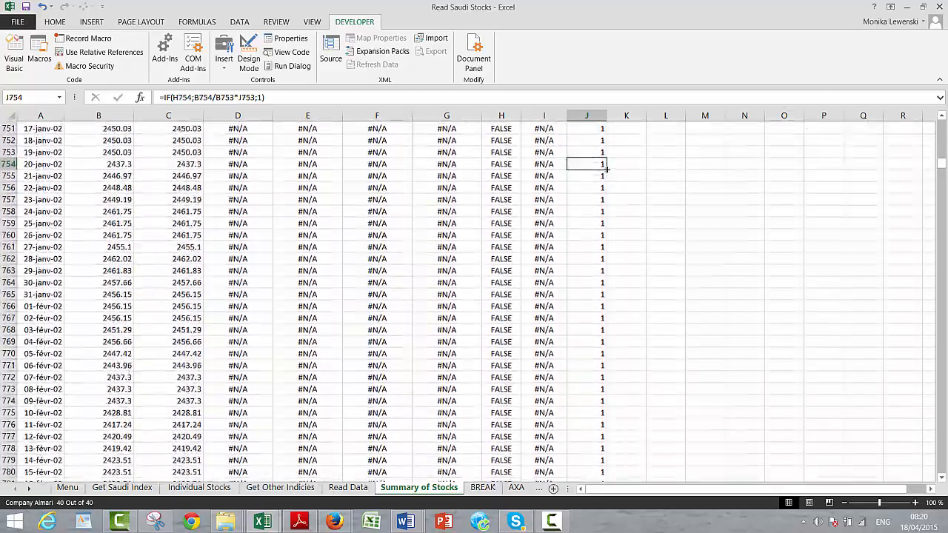
{"action": "key", "text": "Down"}
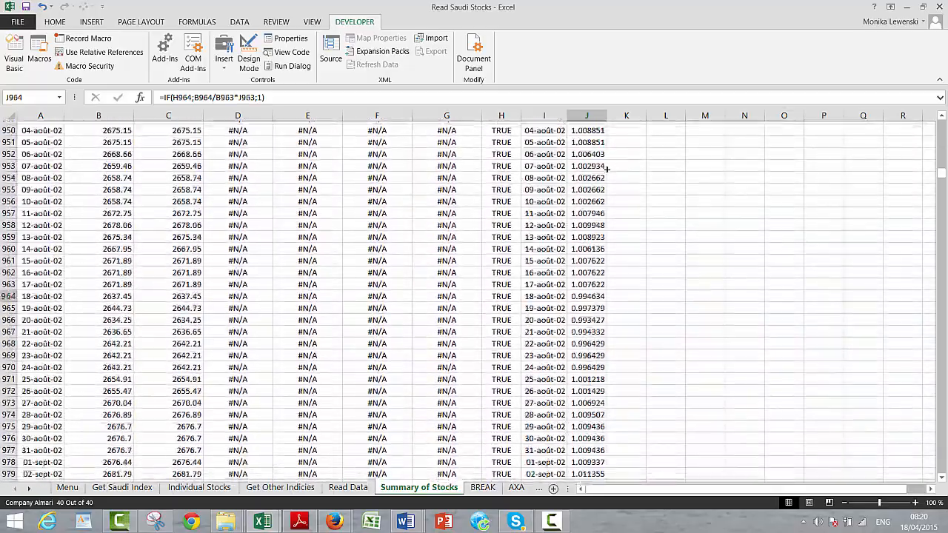
{"action": "key", "text": "Down"}
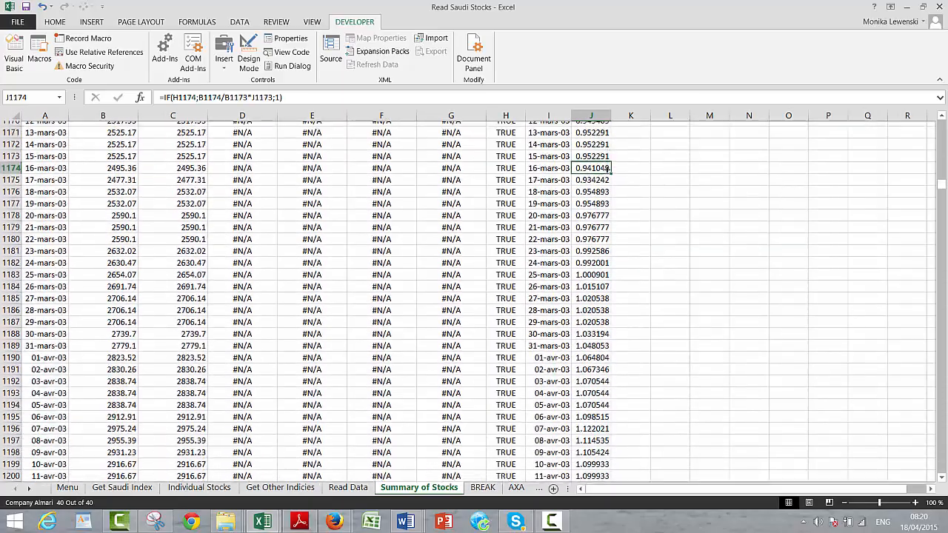
{"action": "key", "text": "Up"}
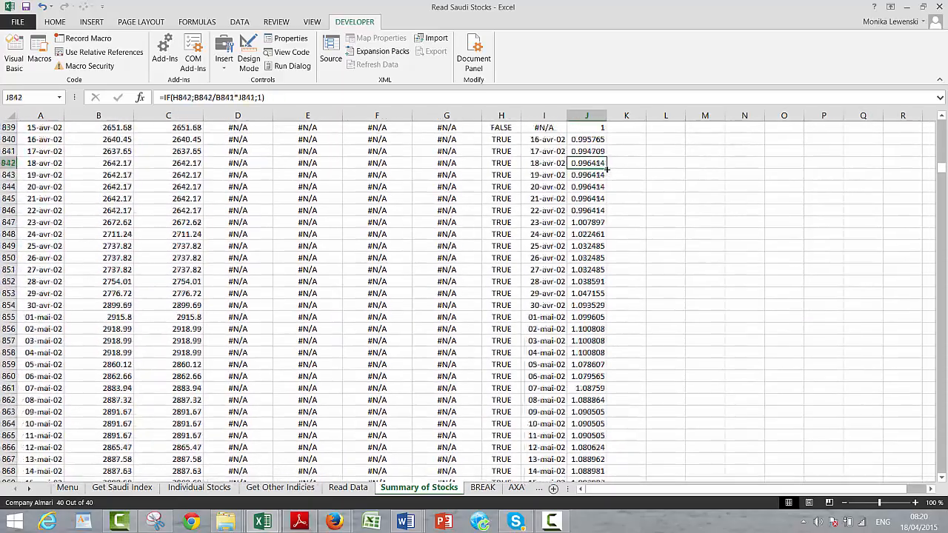
{"action": "key", "text": "Up"}
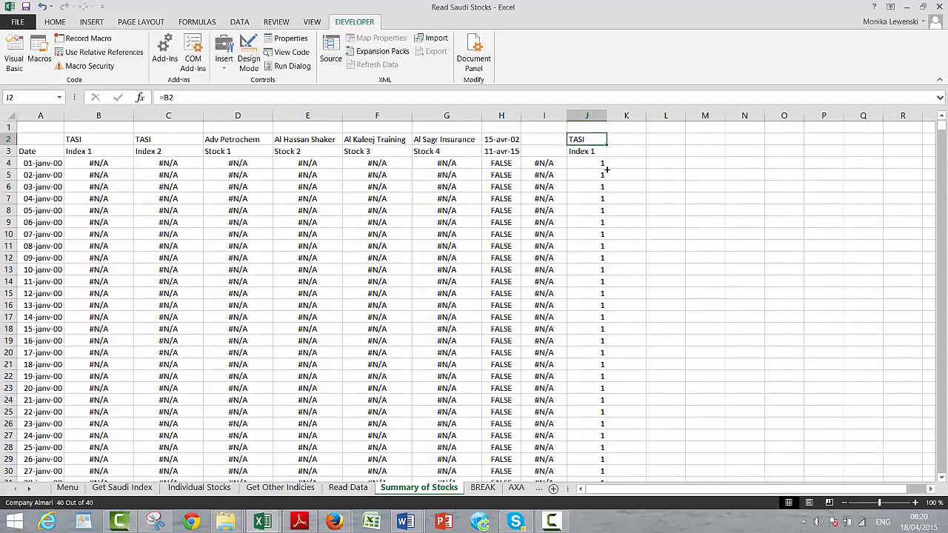
{"action": "key", "text": "Down"}
{"action": "key", "text": "Down"}
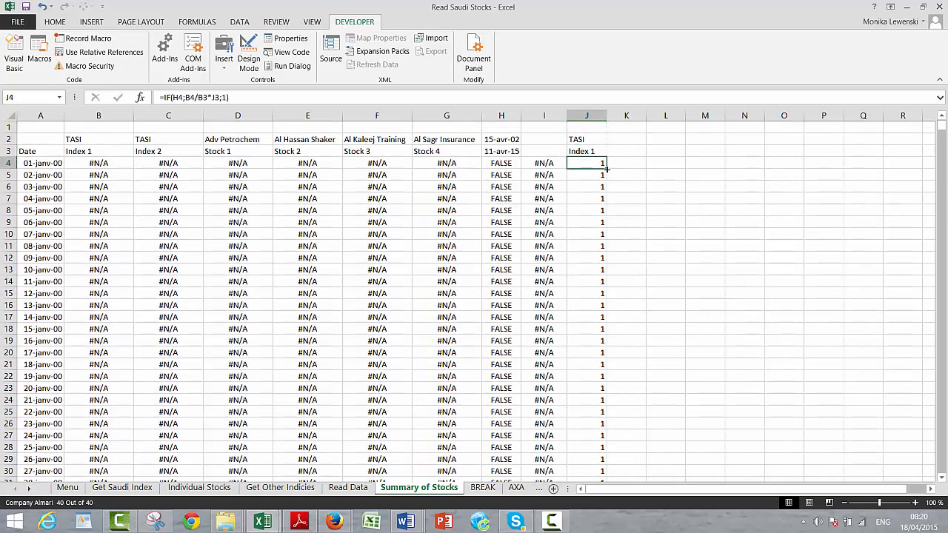
Insert a blank column between the TRUE/FALSE date-range flags in column H and the in-range dates in column I
{"action": "key", "text": "Left"}
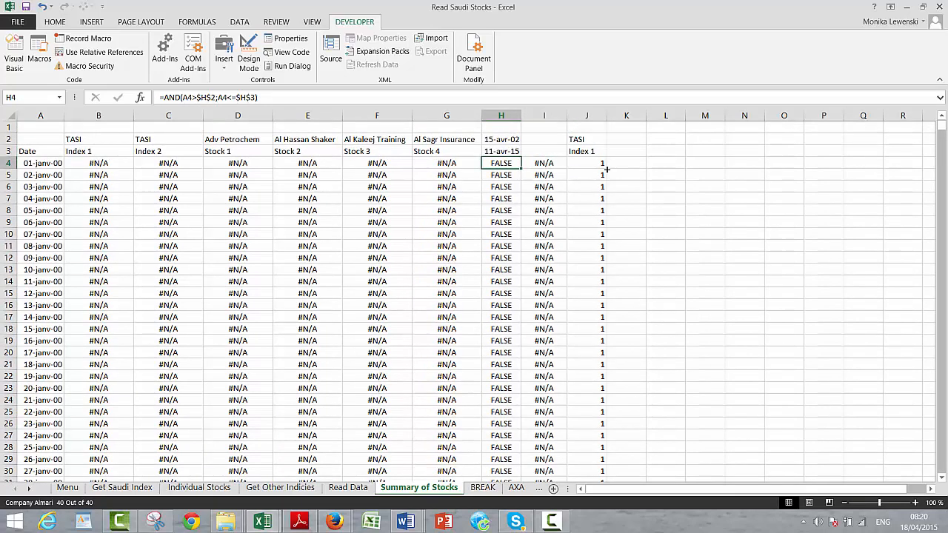
{"action": "key", "text": "Left"}
{"action": "key", "text": "Right"}
{"action": "key", "text": "Left"}
{"action": "key", "text": "Left"}
{"action": "key", "text": "Right"}
{"action": "key", "text": "Right"}
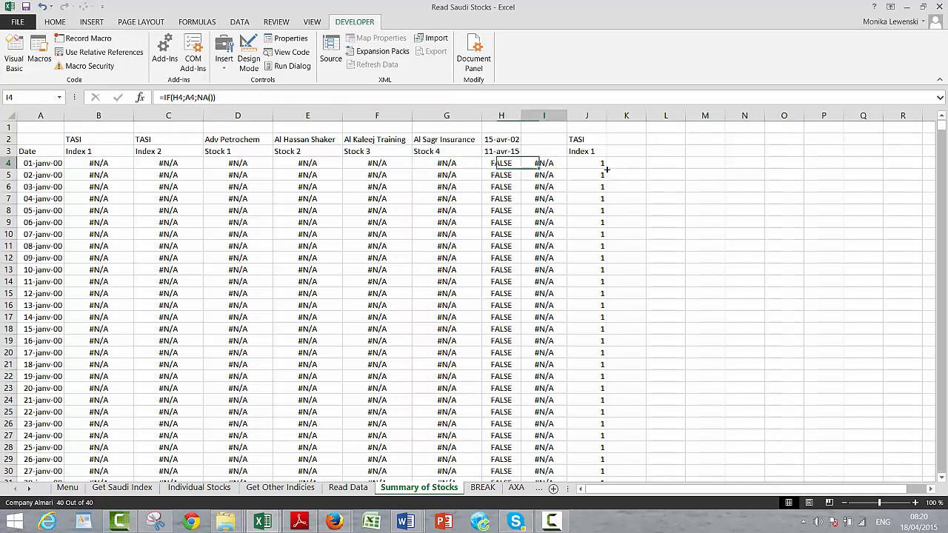
{"action": "key", "text": "Right"}
{"action": "key", "text": "Left"}
{"action": "key", "text": "Left"}
{"action": "key", "text": "Right"}
{"action": "key", "text": "Right"}
{"action": "key", "text": "Left"}
{"action": "key", "text": "ctrl+space"}
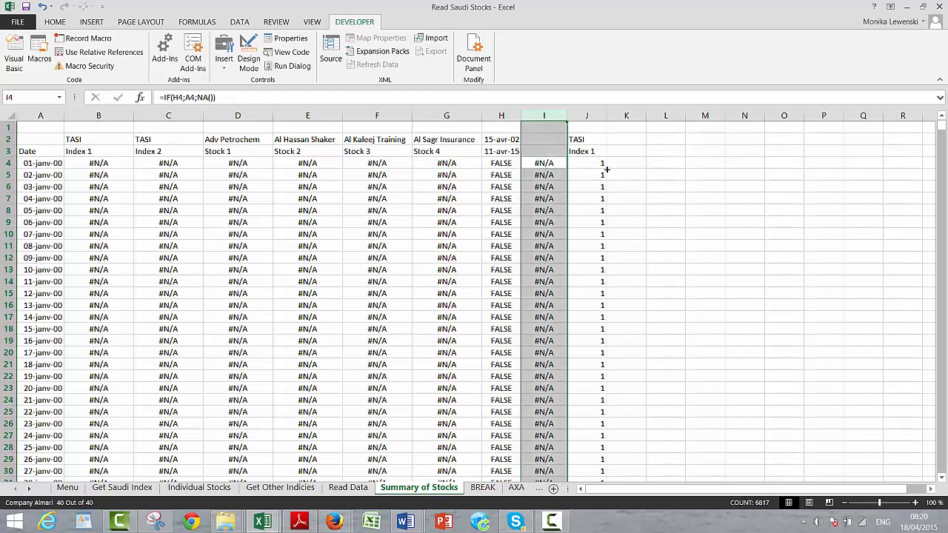
{"action": "key", "text": "ctrl+shift+plus"}
Enter =AND(H4;B4<>NA()) in I4 of the new blank column
{"action": "key", "text": "Left"}
{"action": "key", "text": "Right"}
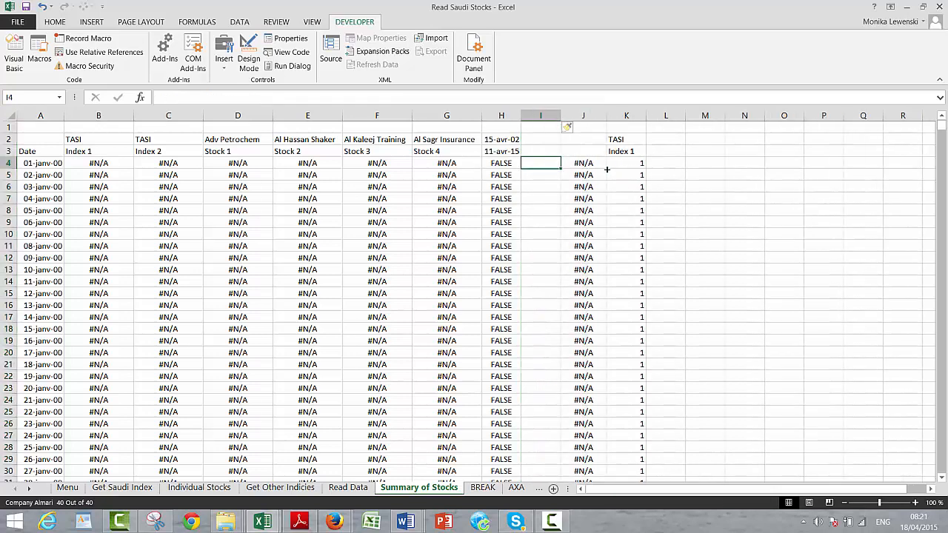
{"action": "type", "text": "=and("}
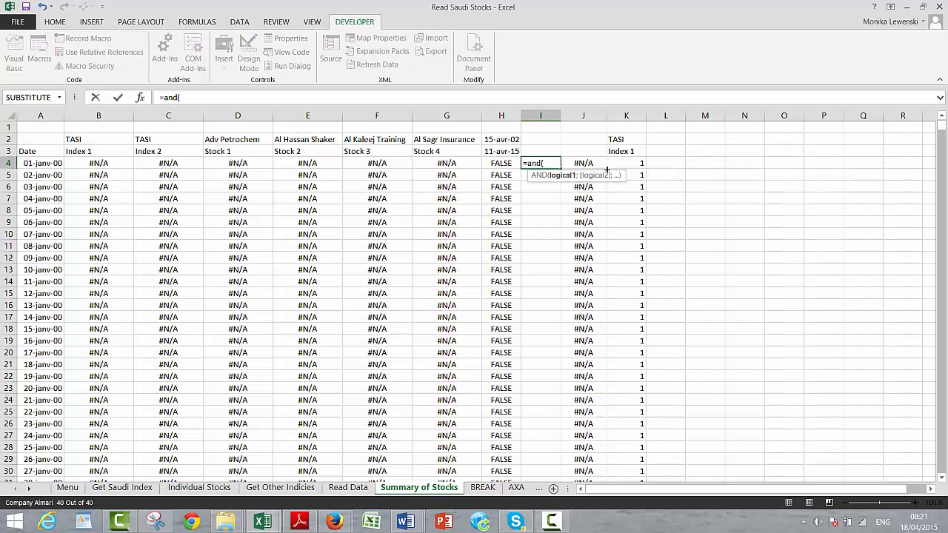
{"action": "key", "text": "Left"}
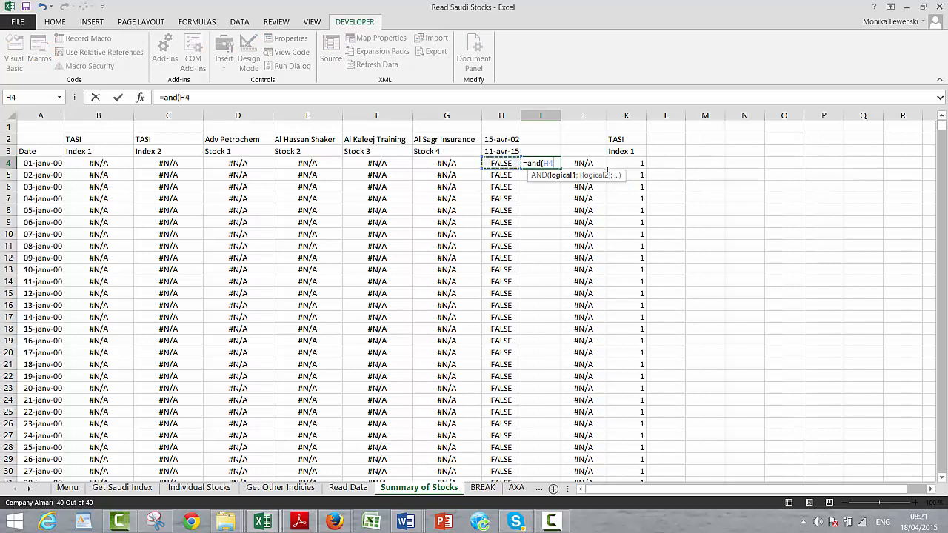
{"action": "type", "text": ";"}
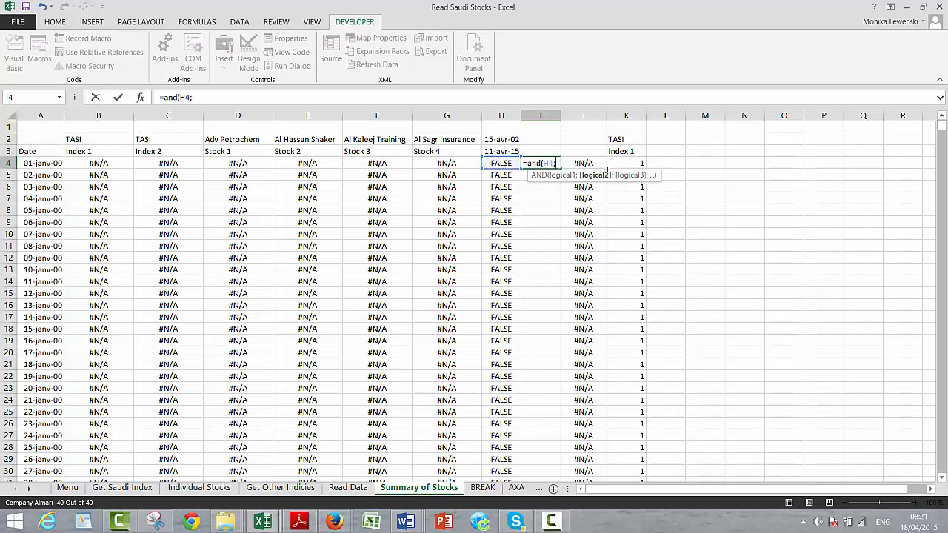
{"action": "key", "text": "Left"}
{"action": "key", "text": "Left"}
{"action": "key", "text": "Left"}
{"action": "key", "text": "Left"}
{"action": "key", "text": "Left"}
{"action": "key", "text": "Left"}
{"action": "key", "text": "Left"}
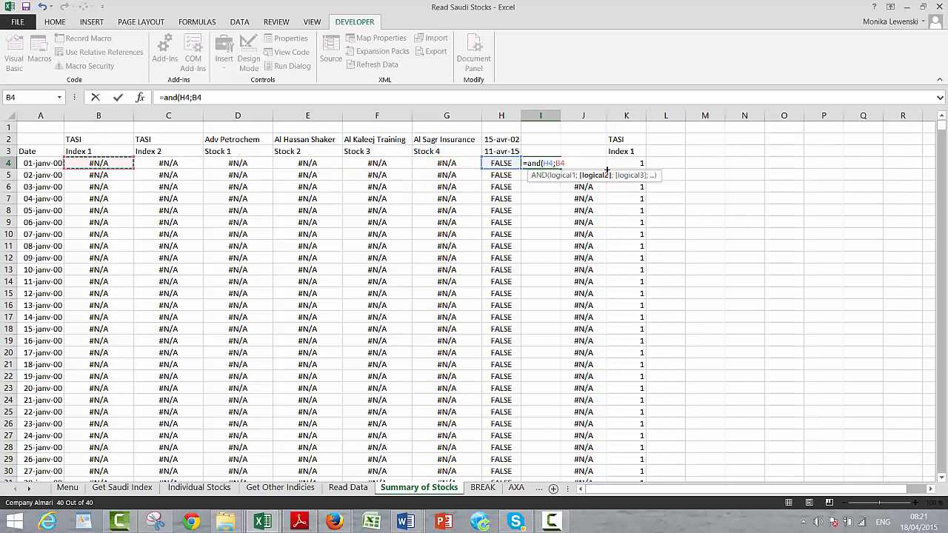
{"action": "type", "text": "<>na()"}
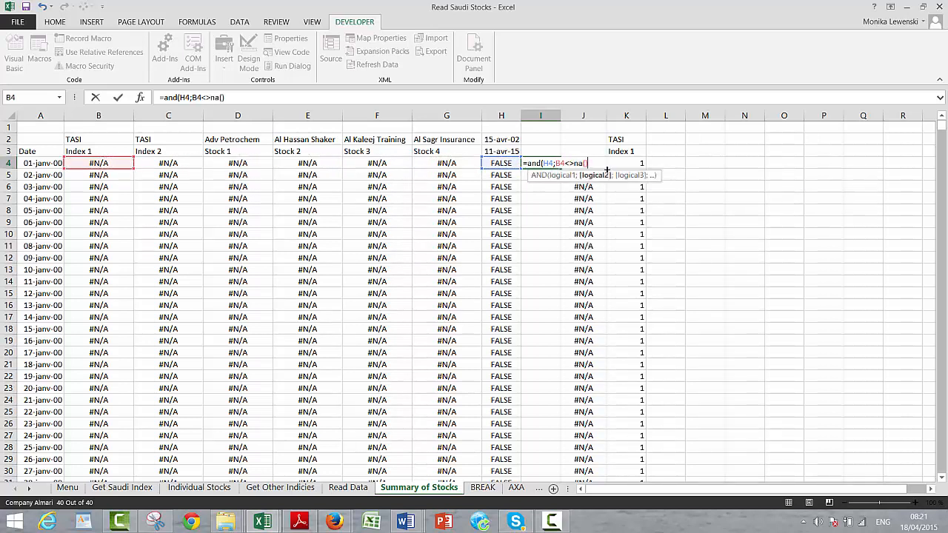
{"action": "type", "text": ")"}
{"action": "key", "text": "Return"}
{"action": "key", "text": "Up"}
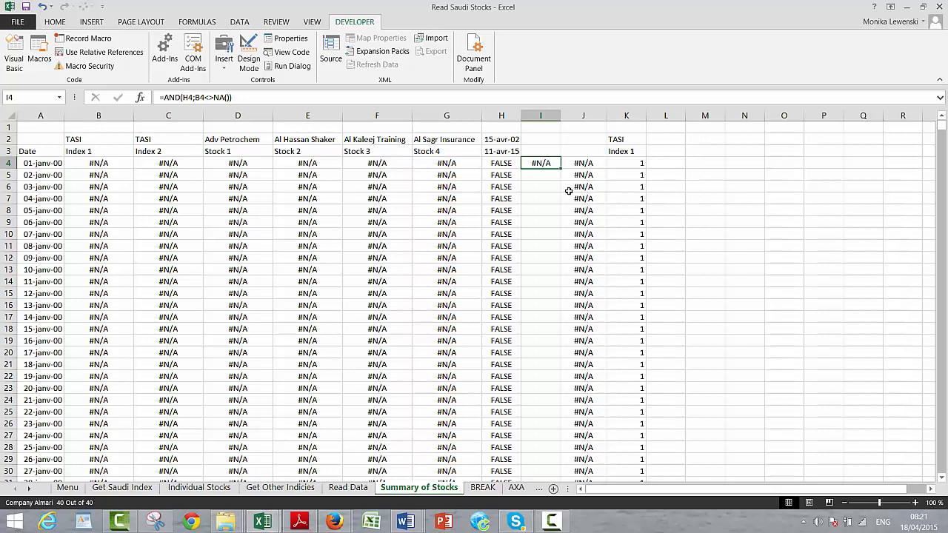
Replace the B4<>NA() test in I4 with ISNUMBER(B4), making the formula =AND(H4;ISNUMBER(B4))
{"action": "key", "text": "F2"}
{"action": "key", "text": "Left"}
{"action": "key", "text": "Left"}
{"action": "key", "text": "Left"}
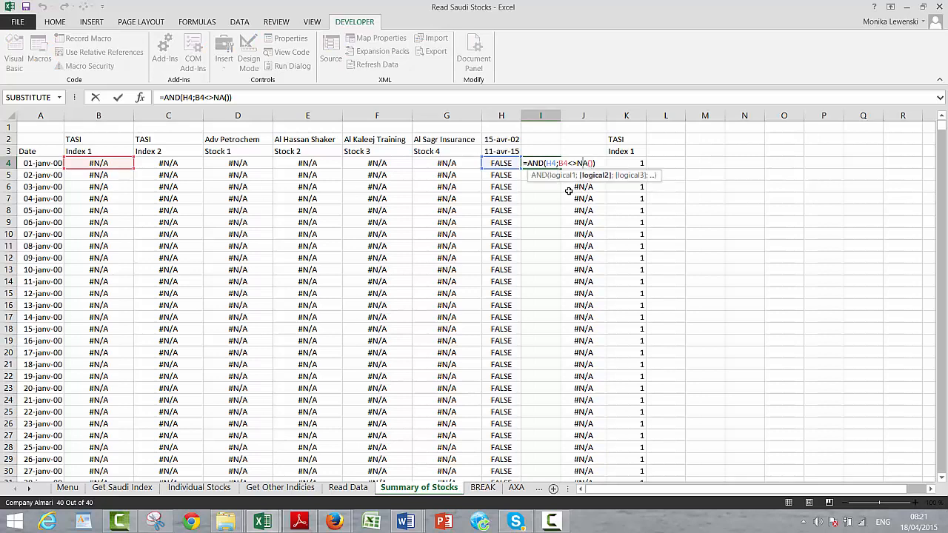
{"action": "key", "text": "Right"}
{"action": "key", "text": "BackSpace"}
{"action": "key", "text": "BackSpace"}
{"action": "key", "text": "BackSpace"}
{"action": "key", "text": "BackSpace"}
{"action": "key", "text": "BackSpace"}
{"action": "key", "text": "BackSpace"}
{"action": "key", "text": "BackSpace"}
{"action": "key", "text": "BackSpace"}
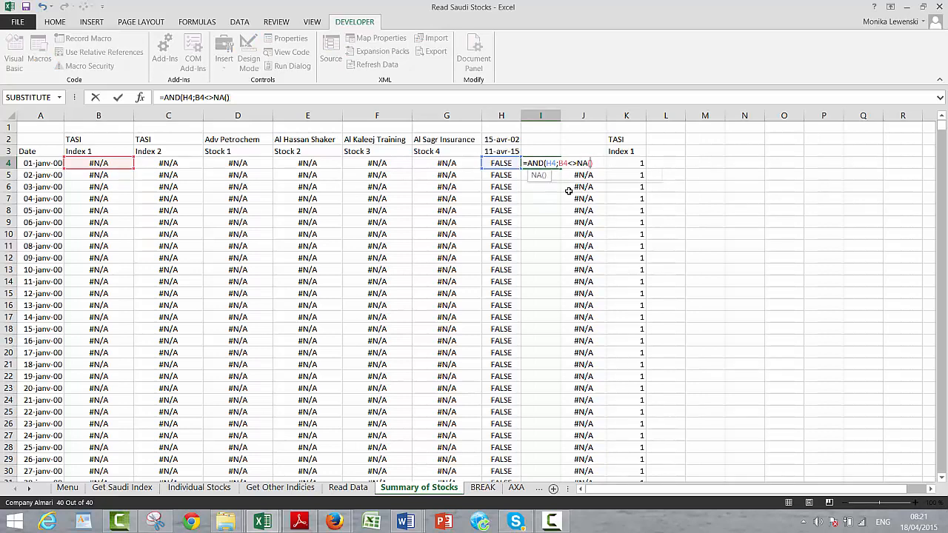
{"action": "type", "text": "isnumbe"}
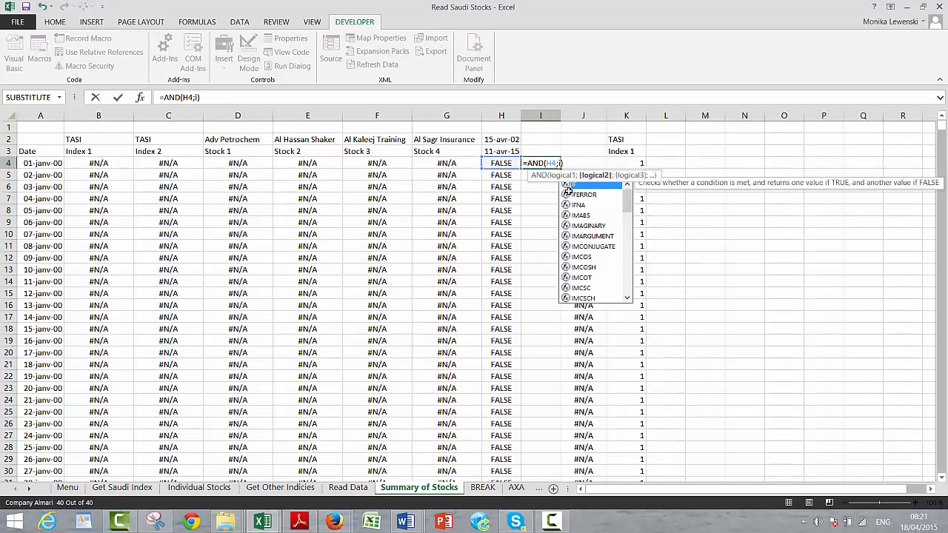
{"action": "type", "text": "r("}
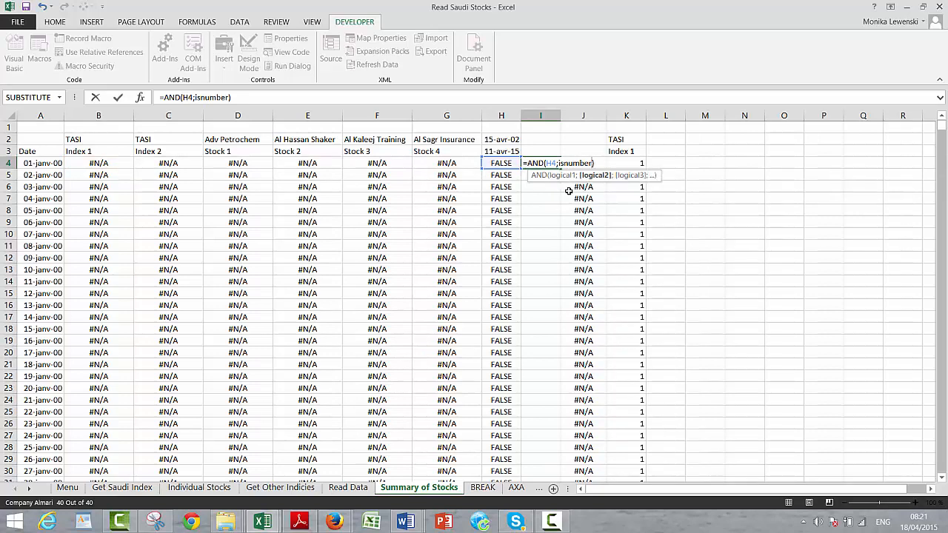
{"action": "left_click", "coordinate": [103, 163]}
{"action": "type", "text": "))"}
{"action": "key", "text": "Return"}
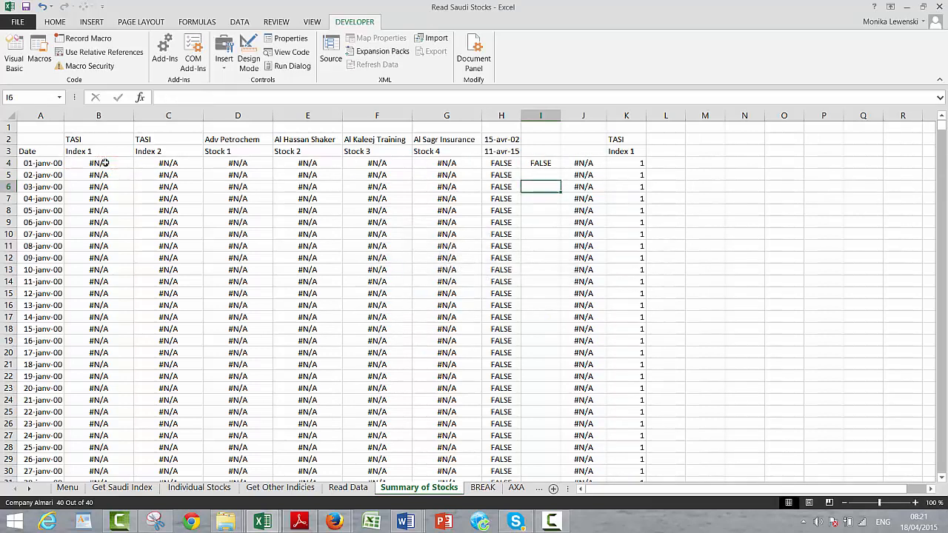
{"action": "key", "text": "Up"}
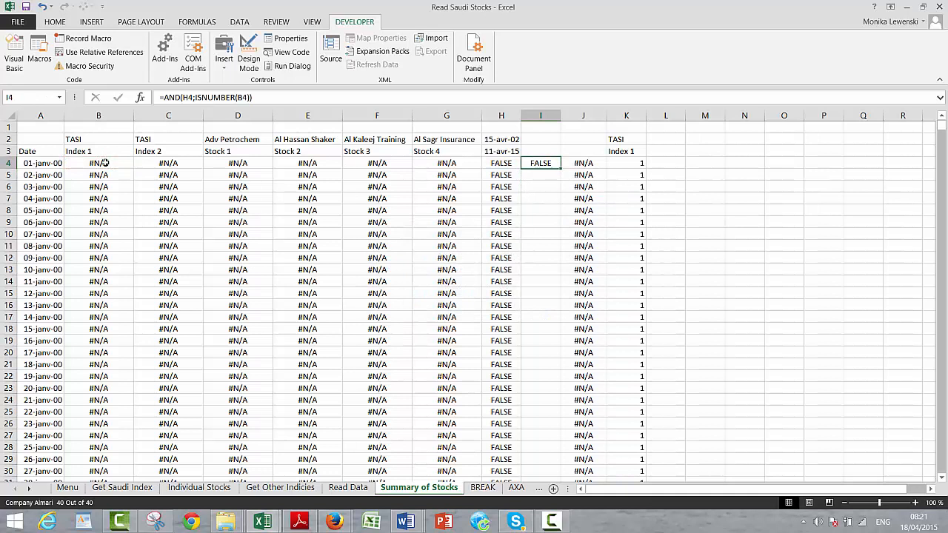
Fill the I4 formula down column I for all the dates
{"action": "left_click", "coordinate": [560, 172]}
{"action": "left_click", "coordinate": [557, 164]}
{"action": "double_click", "coordinate": [559, 168]}
{"action": "left_click", "coordinate": [559, 168]}
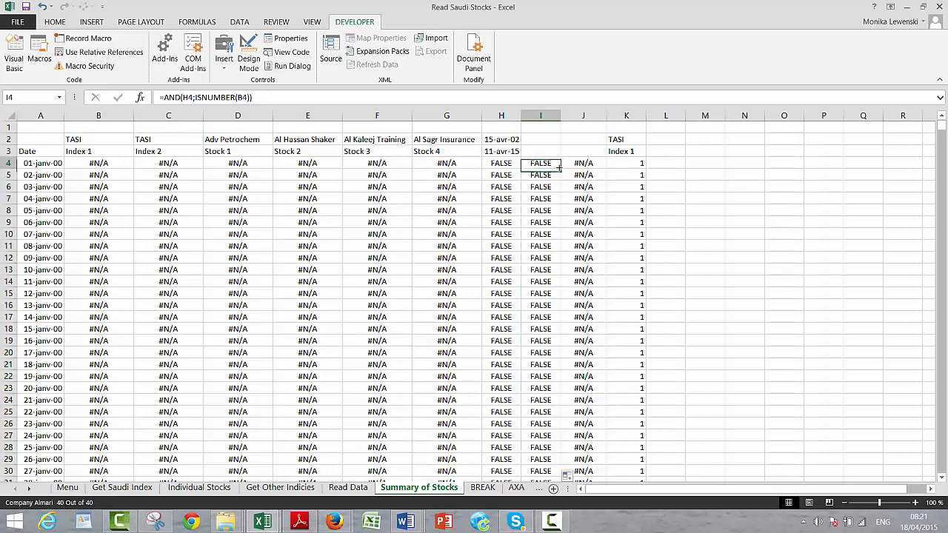
Add a numeric test of the first stock to I4, making the formula =AND(H4;ISNUMBER(B4);ISNUMBER(D4))
{"action": "key", "text": "F2"}
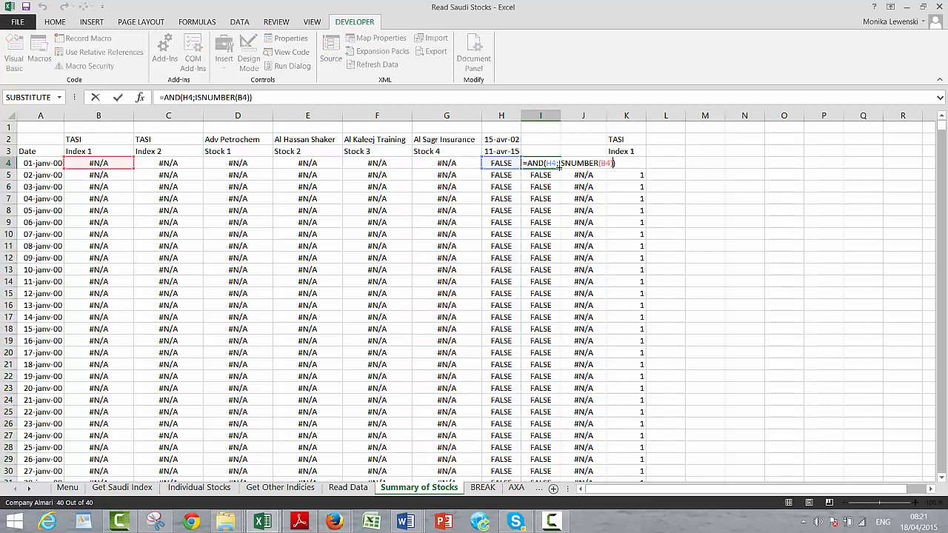
{"action": "left_click", "coordinate": [559, 167]}
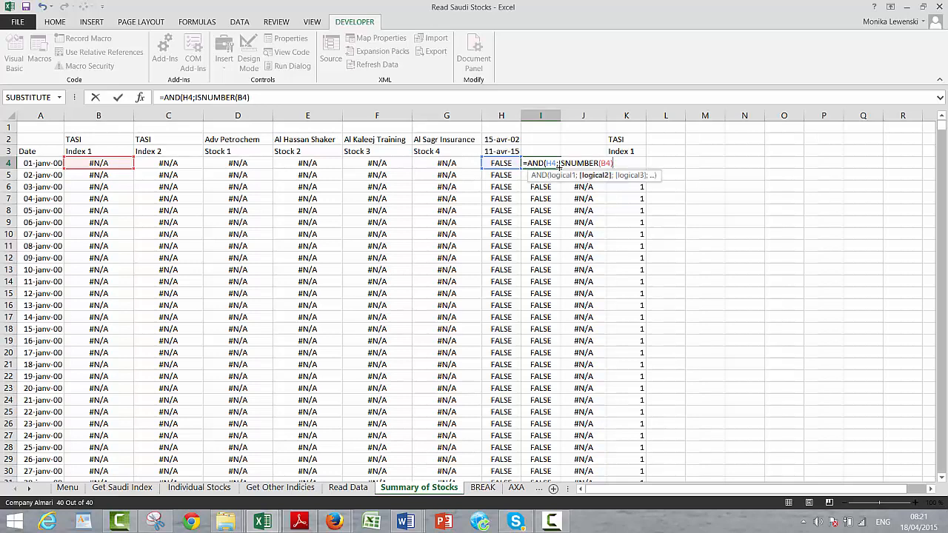
{"action": "type", "text": ";isn"}
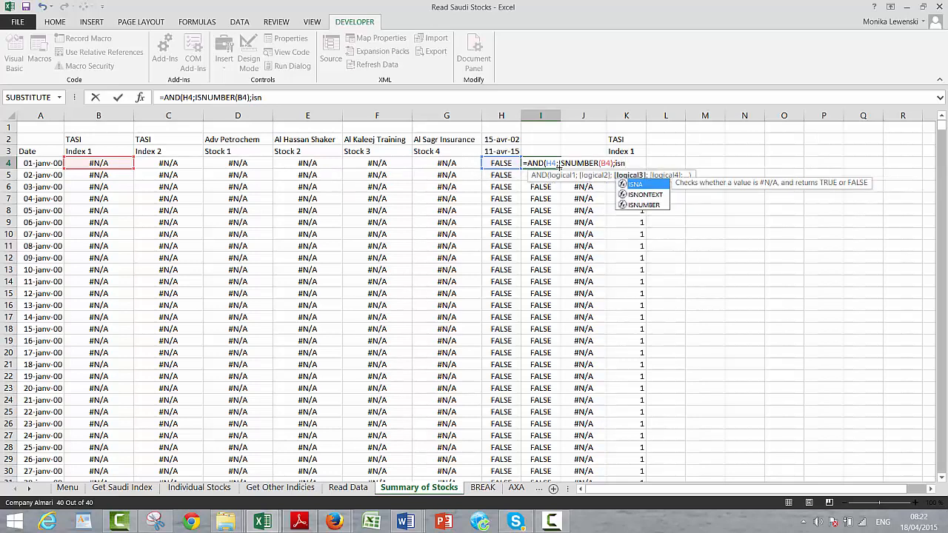
{"action": "key", "text": "Down"}
{"action": "key", "text": "Down"}
{"action": "key", "text": "Tab"}
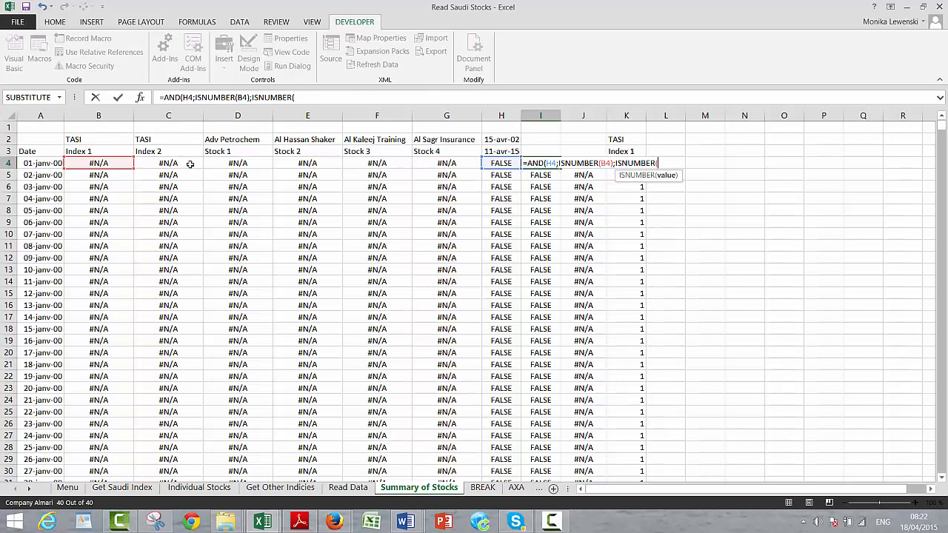
{"action": "left_click", "coordinate": [231, 163]}
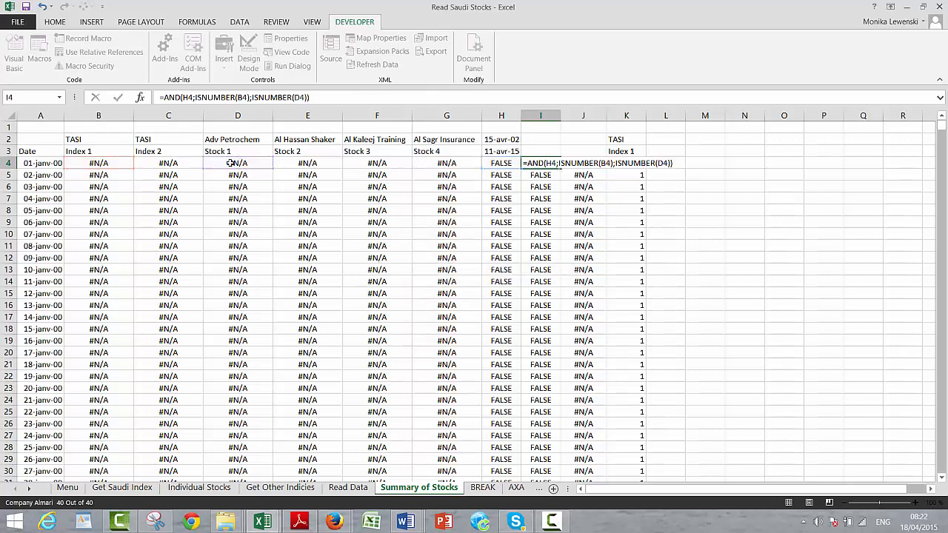
{"action": "key", "text": "Return"}
{"action": "key", "text": "Up"}
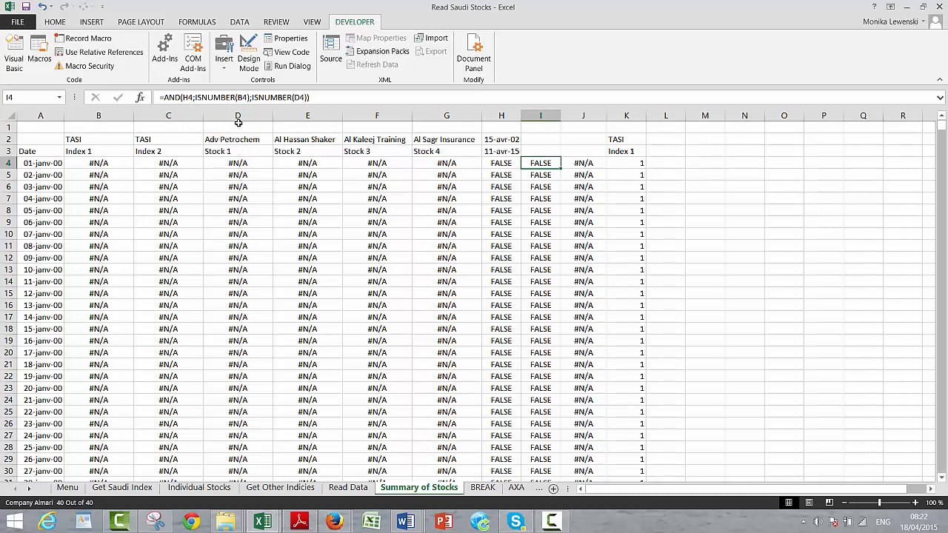
Copy the extended three-condition formula from I4 down through every date row of column I
{"action": "double_click", "coordinate": [561, 169]}
{"action": "key", "text": "Down"}
{"action": "key", "text": "Down"}
{"action": "key", "text": "Down"}
{"action": "key", "text": "Down"}
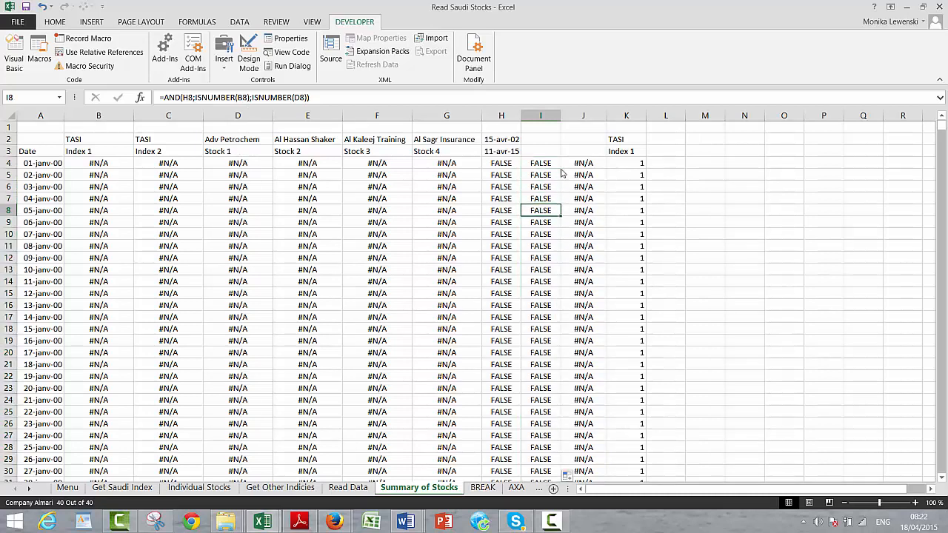
Link cell L2 to the first stock's name header with the formula =D2
{"action": "key", "text": "Right"}
{"action": "key", "text": "Right"}
{"action": "key", "text": "Right"}
{"action": "key", "text": "Up"}
{"action": "key", "text": "Up"}
{"action": "key", "text": "Up"}
{"action": "key", "text": "Up"}
{"action": "key", "text": "Up"}
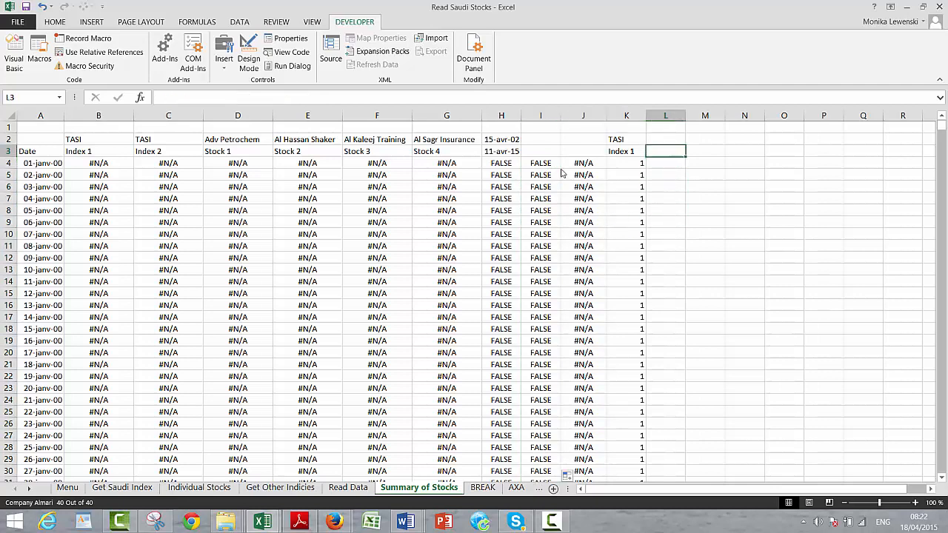
{"action": "key", "text": "Up"}
{"action": "type", "text": "="}
{"action": "key", "text": "Left"}
{"action": "key", "text": "Left"}
{"action": "key", "text": "Left"}
{"action": "key", "text": "Left"}
{"action": "key", "text": "Left"}
{"action": "key", "text": "Left"}
{"action": "key", "text": "Left"}
{"action": "key", "text": "Left"}
{"action": "key", "text": "Left"}
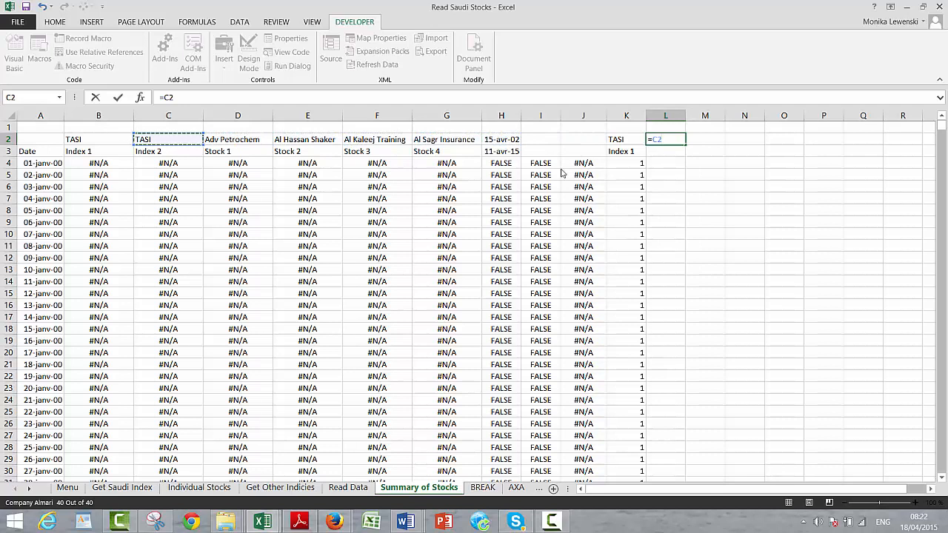
{"action": "key", "text": "Right"}
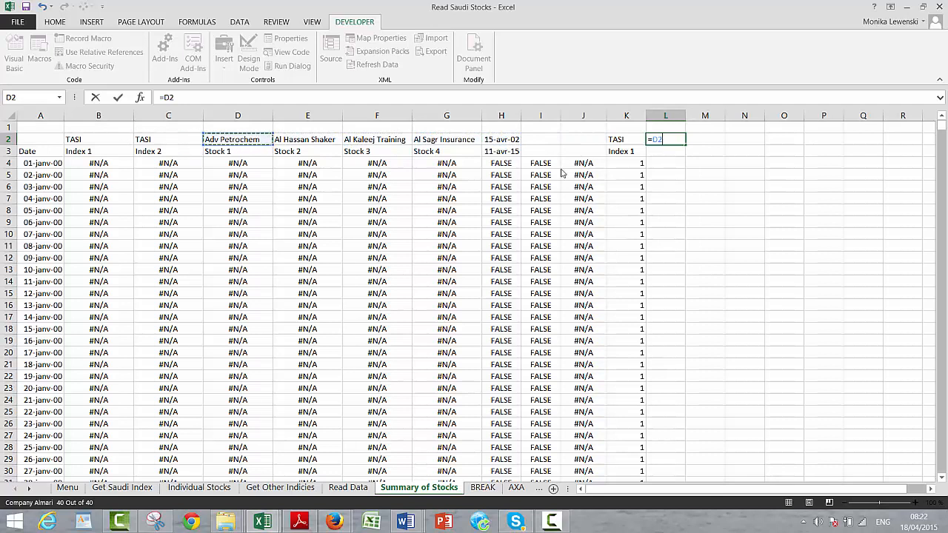
{"action": "key", "text": "ctrl+Return"}
{"action": "key", "text": "Return"}
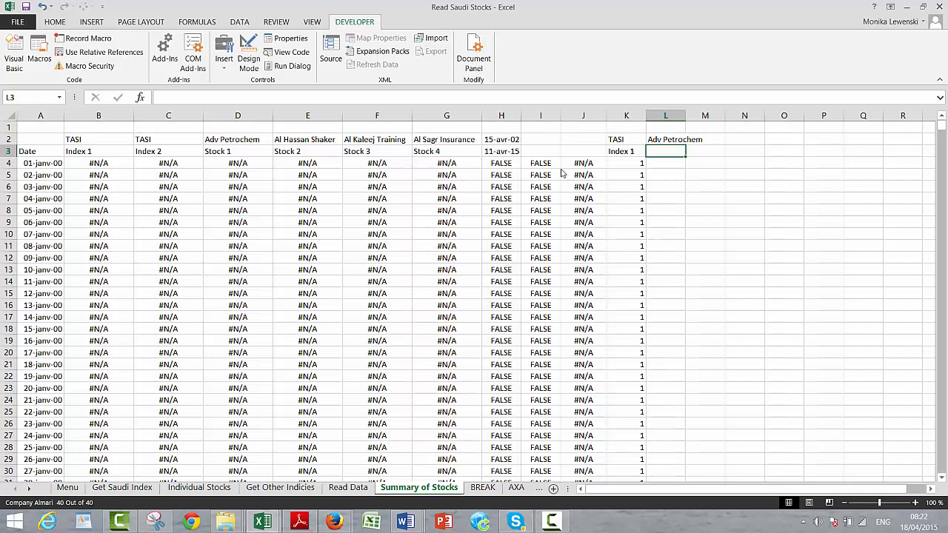
Link cell L3 to the first stock's label with the formula =D3
{"action": "type", "text": "="}
{"action": "key", "text": "Left"}
{"action": "key", "text": "Left"}
{"action": "key", "text": "Left"}
{"action": "key", "text": "Left"}
{"action": "key", "text": "Left"}
{"action": "key", "text": "Left"}
{"action": "key", "text": "Left"}
{"action": "key", "text": "Left"}
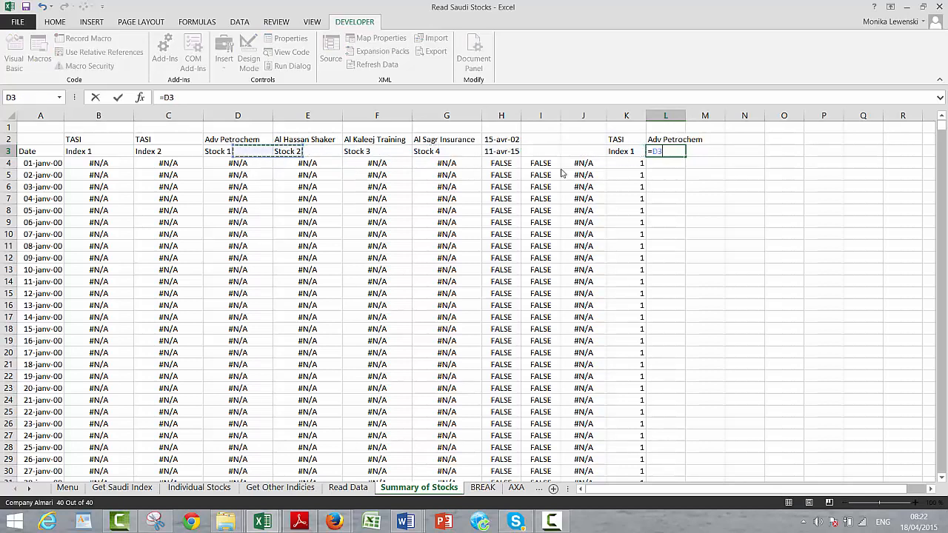
{"action": "key", "text": "Return"}
Clear the index and stock labels from K3:L3
{"action": "key", "text": "Up"}
{"action": "key", "text": "Left"}
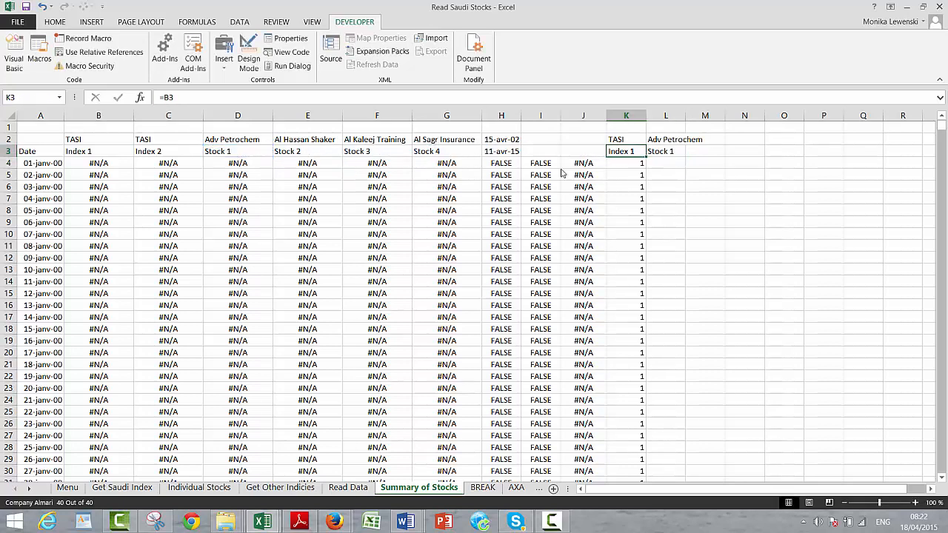
{"action": "key", "text": "shift+Right"}
{"action": "key", "text": "Delete"}
Move the TASI and Adv Petrochem name headers from K2:L2 down to K3:L3
{"action": "key", "text": "Up"}
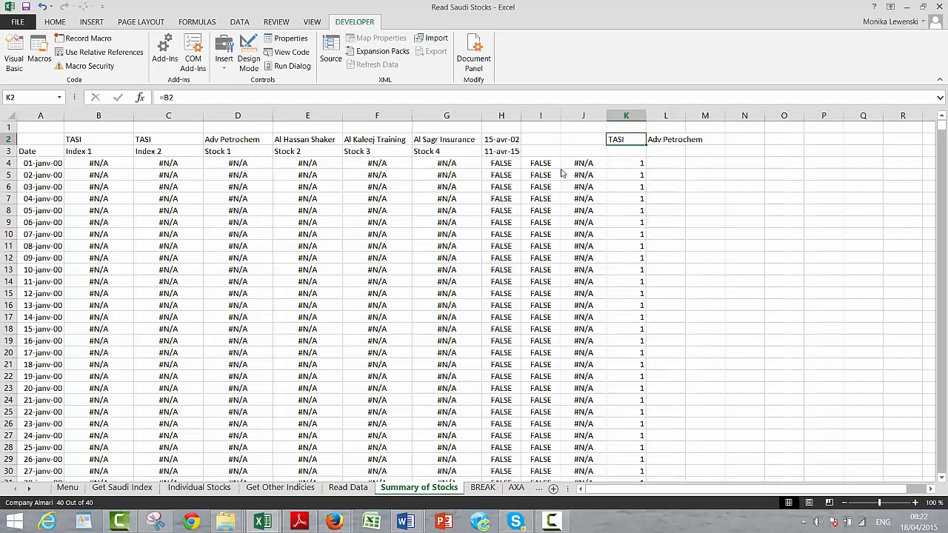
{"action": "key", "text": "shift+Right"}
{"action": "key", "text": "shift+Down"}
{"action": "key", "text": "shift+Up"}
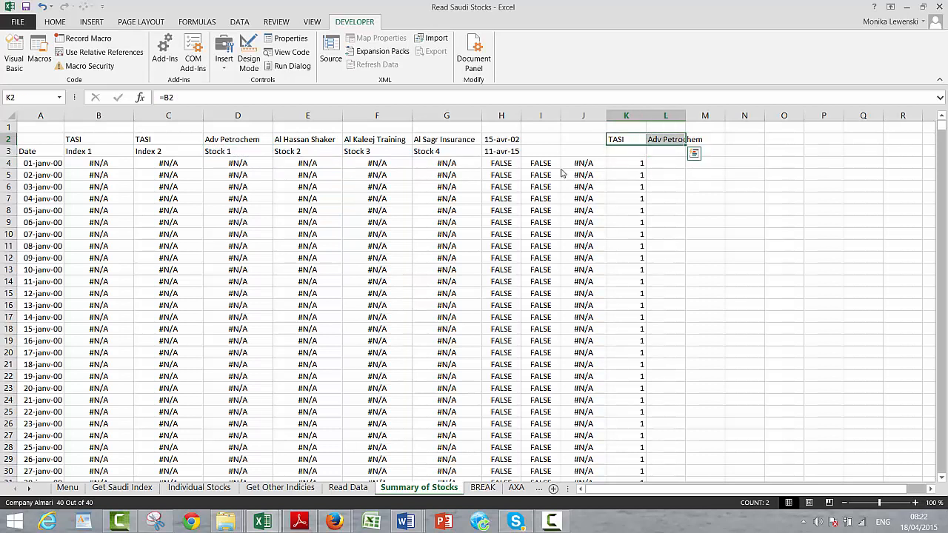
{"action": "key", "text": "ctrl+c"}
{"action": "left_click", "coordinate": [562, 174]}
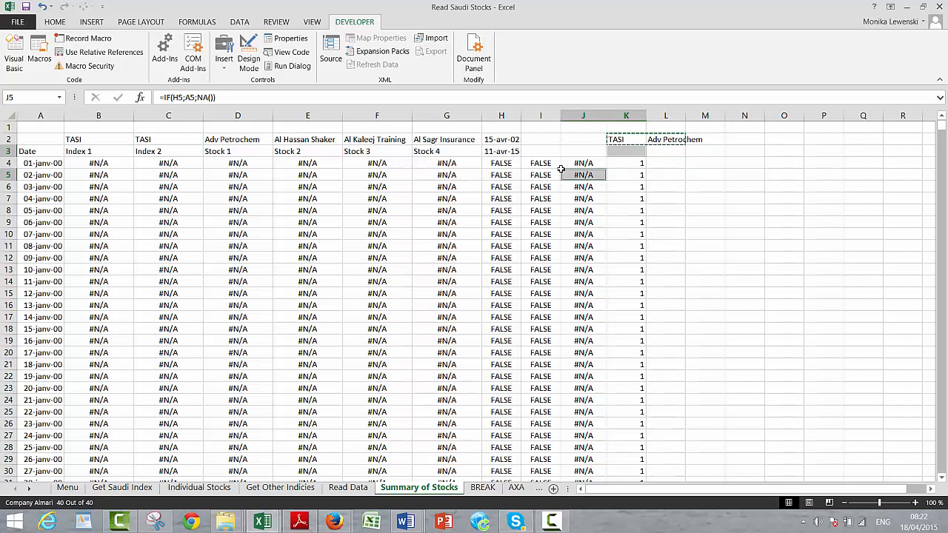
{"action": "key", "text": "Up"}
{"action": "key", "text": "Up"}
{"action": "key", "text": "Up"}
{"action": "key", "text": "Right"}
{"action": "key", "text": "shift+Right"}
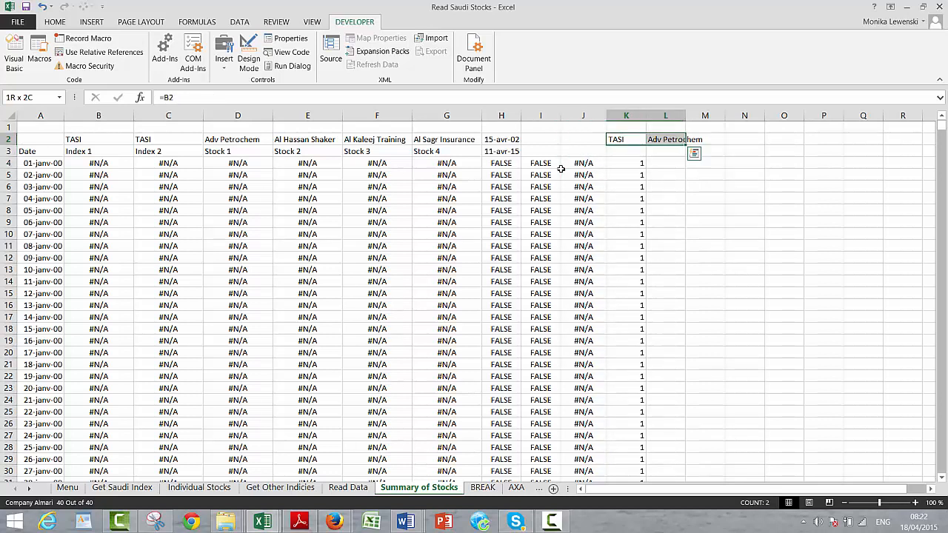
{"action": "key", "text": "ctrl+x"}
{"action": "key", "text": "Down"}
{"action": "key", "text": "ctrl+v"}
Enter the rebased first-stock formula =IF(I4;D4/D3*L3;1) in L4
{"action": "key", "text": "Down"}
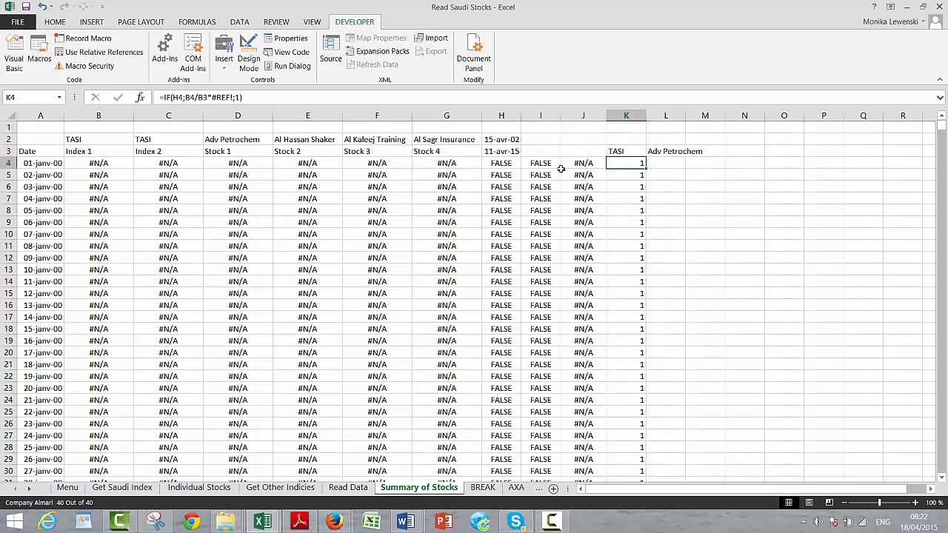
{"action": "key", "text": "Right"}
{"action": "type", "text": "="}
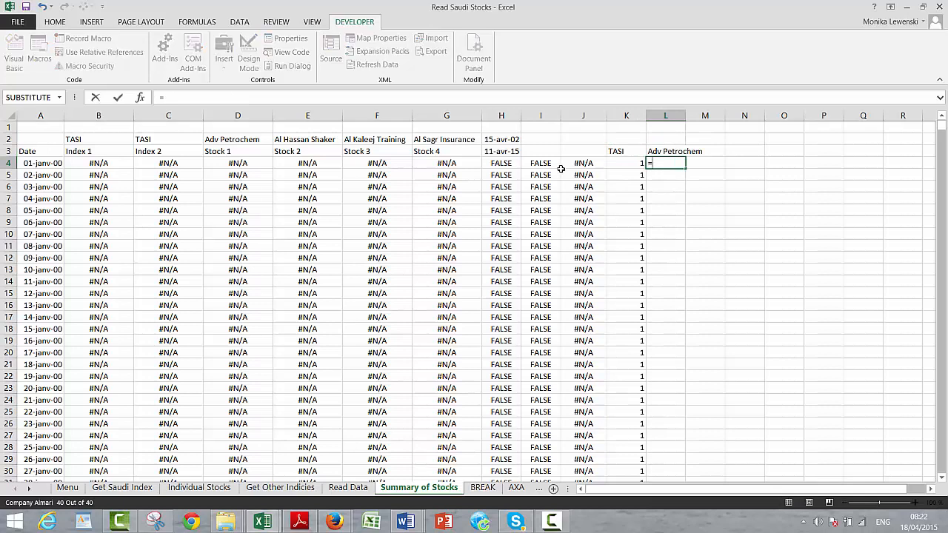
{"action": "type", "text": "f("}
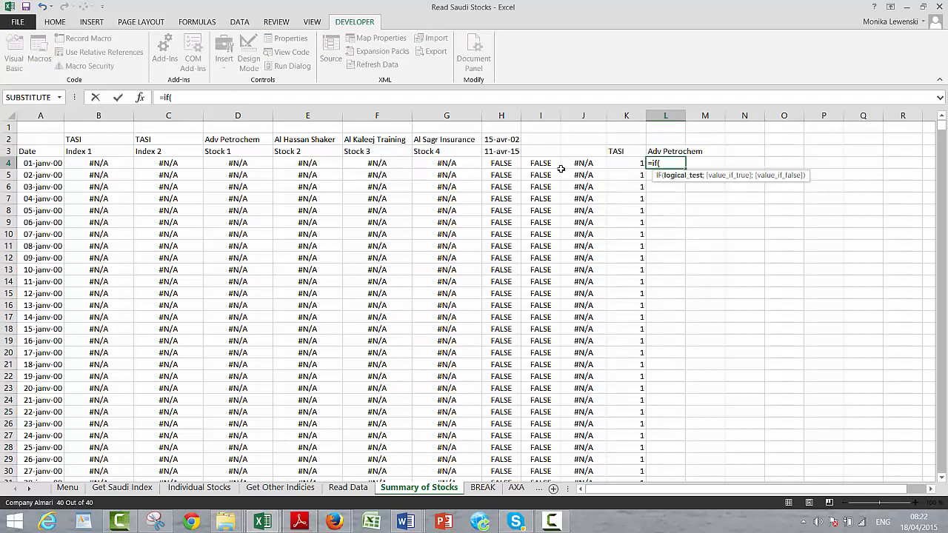
{"action": "left_click", "coordinate": [562, 169]}
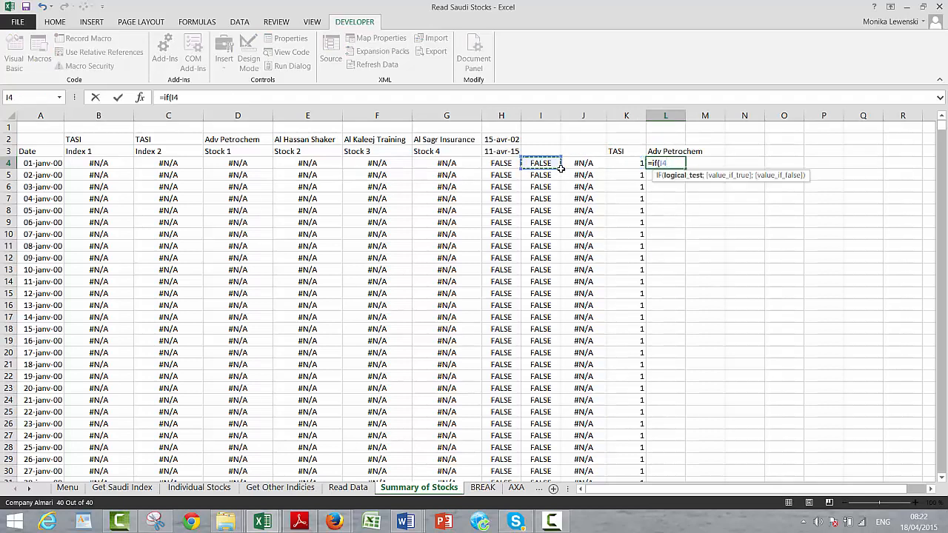
{"action": "type", "text": ";"}
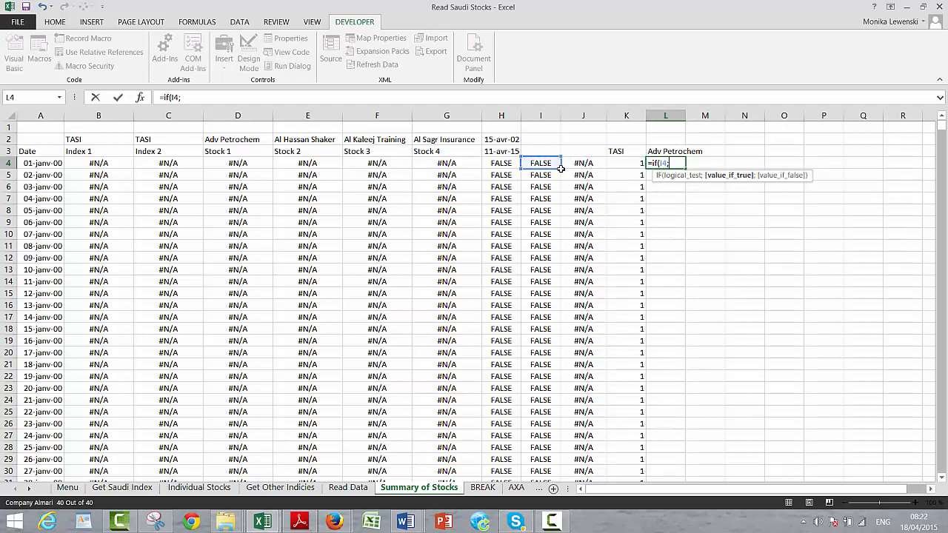
{"action": "key", "text": "Left"}
{"action": "key", "text": "Left"}
{"action": "key", "text": "Left"}
{"action": "key", "text": "Left"}
{"action": "key", "text": "Left"}
{"action": "key", "text": "Left"}
{"action": "key", "text": "Left"}
{"action": "key", "text": "Left"}
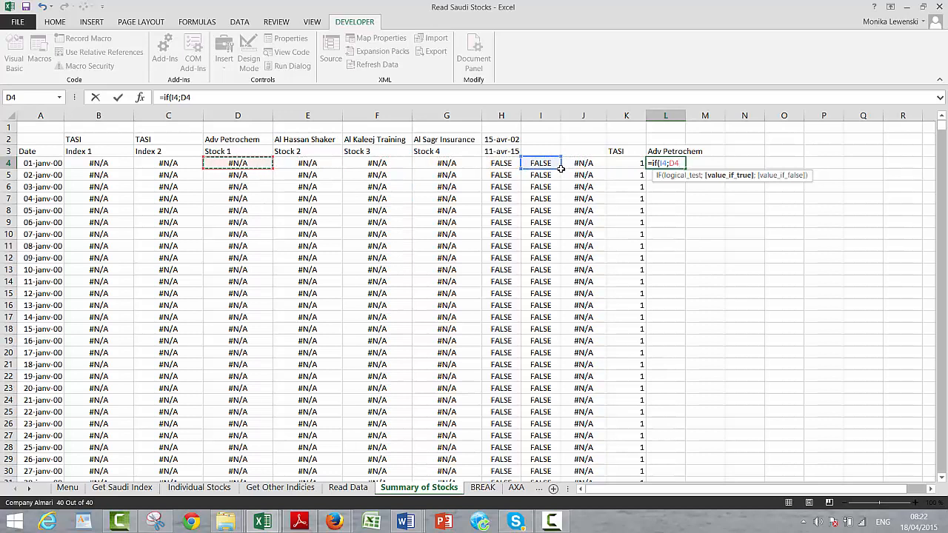
{"action": "type", "text": "/"}
{"action": "key", "text": "Up"}
{"action": "key", "text": "Left"}
{"action": "key", "text": "Left"}
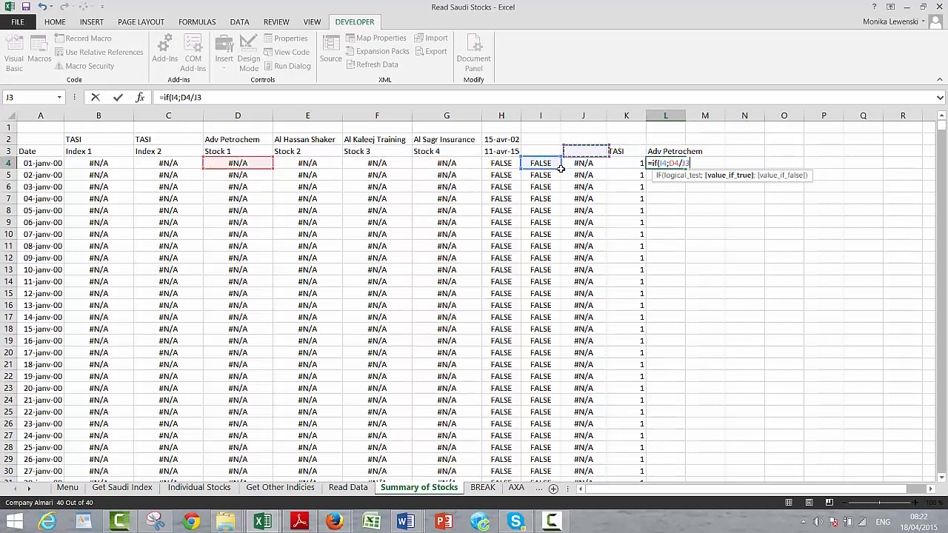
{"action": "key", "text": "Left"}
{"action": "key", "text": "Left"}
{"action": "key", "text": "Left"}
{"action": "key", "text": "Left"}
{"action": "key", "text": "Left"}
{"action": "key", "text": "Left"}
{"action": "type", "text": "*"}
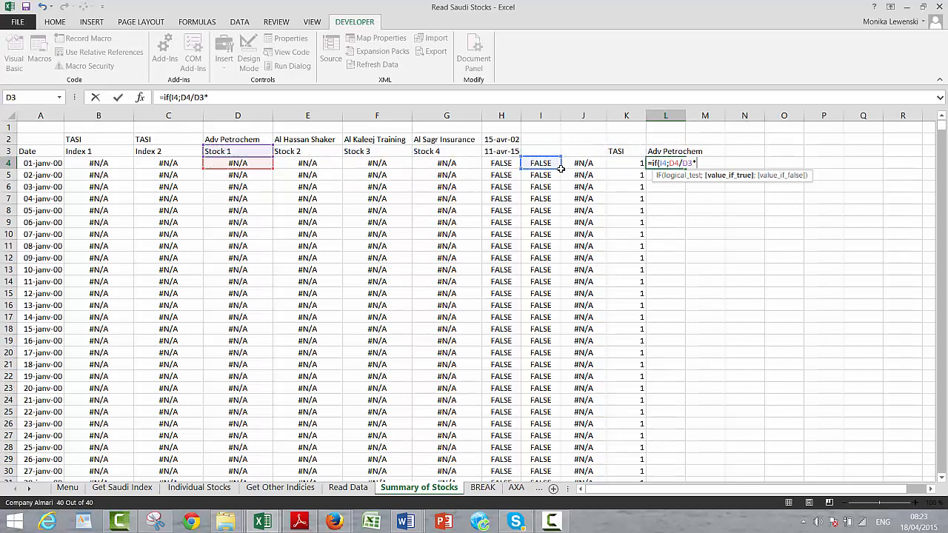
{"action": "key", "text": "Up"}
{"action": "type", "text": ";1"}
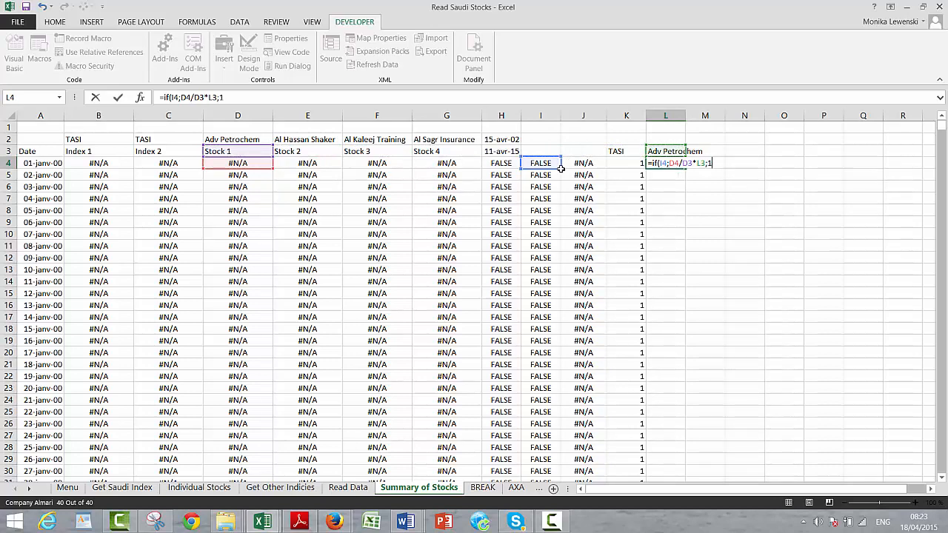
{"action": "key", "text": "Return"}
Fill the rebased stock formula from L4 down column L for all the dates
{"action": "key", "text": "Return"}
{"action": "key", "text": "Up"}
{"action": "key", "text": "Up"}
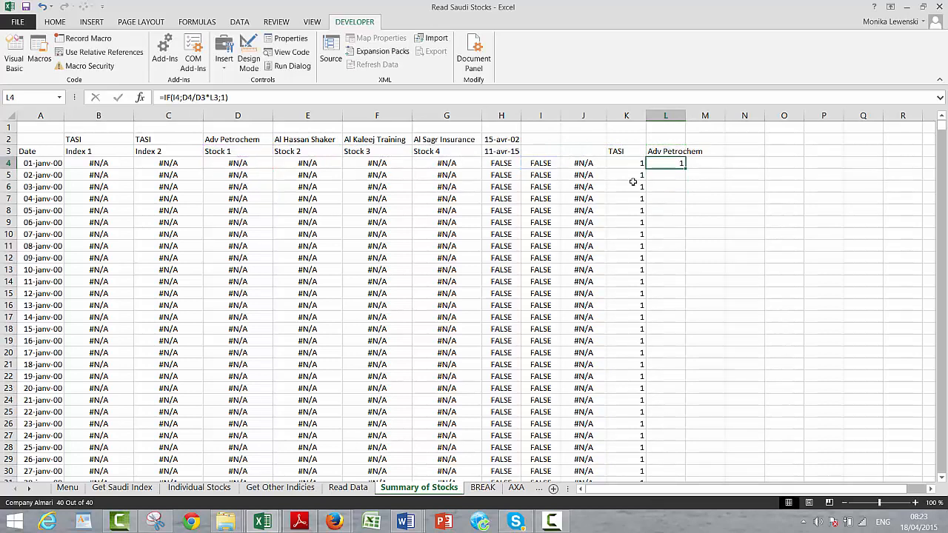
{"action": "double_click", "coordinate": [685, 169]}
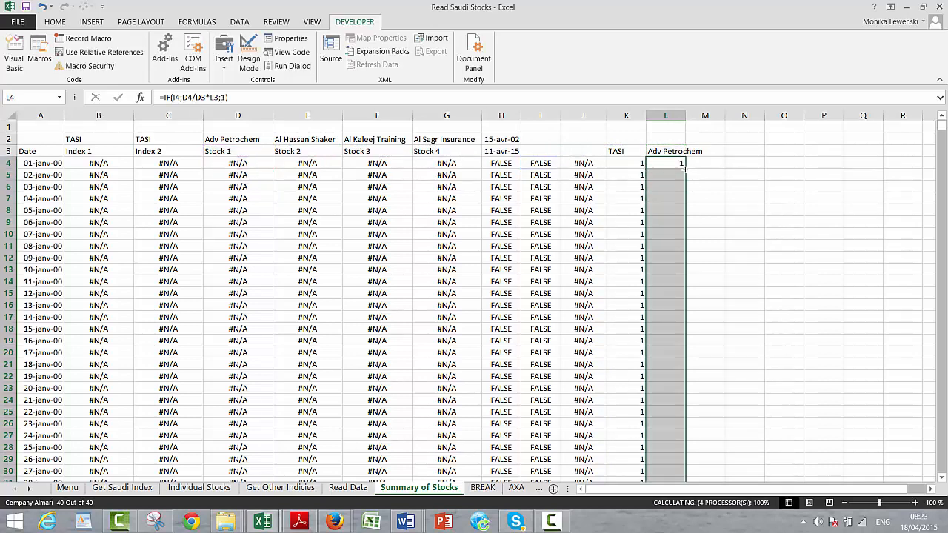
Review the rebased Adv Petrochem values in column L through the date rows up to 2008
{"action": "key", "text": "Down"}
{"action": "key", "text": "Page_Down"}
{"action": "key", "text": "Page_Down"}
{"action": "key", "text": "Page_Down"}
{"action": "key", "text": "Page_Down"}
{"action": "key", "text": "Page_Down"}
{"action": "key", "text": "Page_Down"}
{"action": "key", "text": "Page_Down"}
{"action": "key", "text": "Page_Down"}
{"action": "key", "text": "Page_Down"}
{"action": "key", "text": "Page_Down"}
{"action": "key", "text": "Page_Down"}
{"action": "key", "text": "Page_Down"}
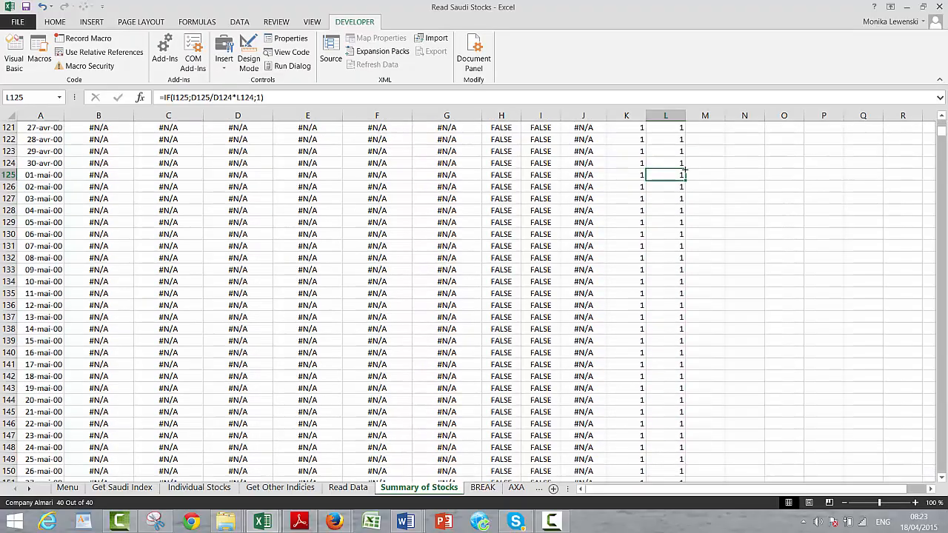
{"action": "key", "text": "Page_Down"}
{"action": "key", "text": "Page_Down"}
{"action": "key", "text": "Page_Down"}
{"action": "key", "text": "Page_Down"}
{"action": "key", "text": "Page_Down"}
{"action": "key", "text": "Page_Down"}
{"action": "key", "text": "Page_Down"}
{"action": "key", "text": "Page_Down"}
{"action": "key", "text": "Page_Down"}
{"action": "key", "text": "Page_Down"}
{"action": "key", "text": "Page_Down"}
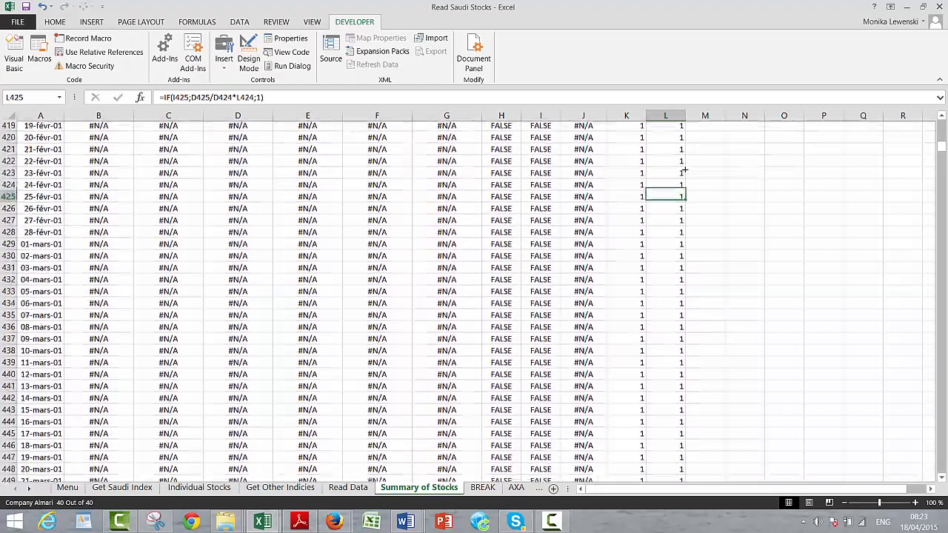
{"action": "key", "text": "Page_Down"}
{"action": "key", "text": "Page_Down"}
{"action": "key", "text": "Page_Down"}
{"action": "key", "text": "Page_Down"}
{"action": "key", "text": "Page_Down"}
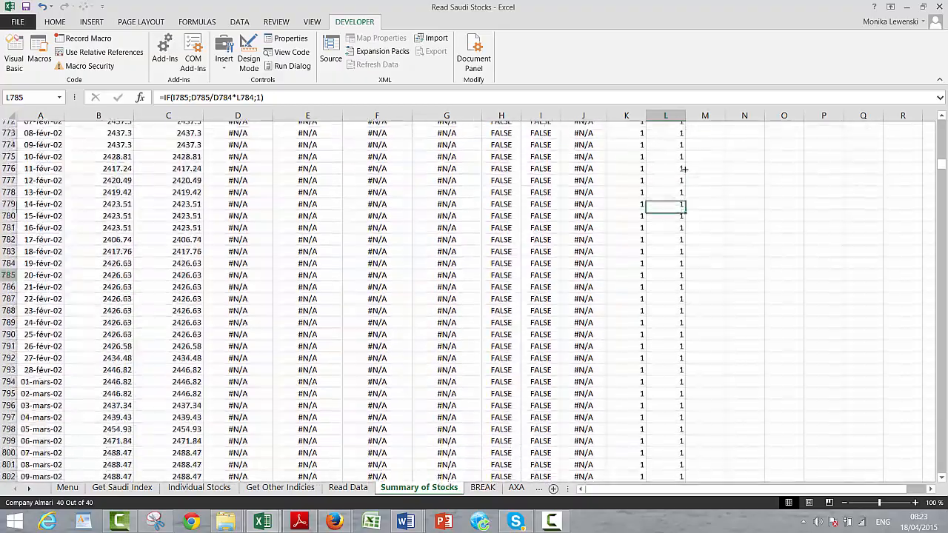
{"action": "key", "text": "Page_Down"}
{"action": "key", "text": "Page_Down"}
{"action": "key", "text": "Page_Down"}
{"action": "key", "text": "Page_Down"}
{"action": "key", "text": "Page_Down"}
{"action": "key", "text": "Page_Down"}
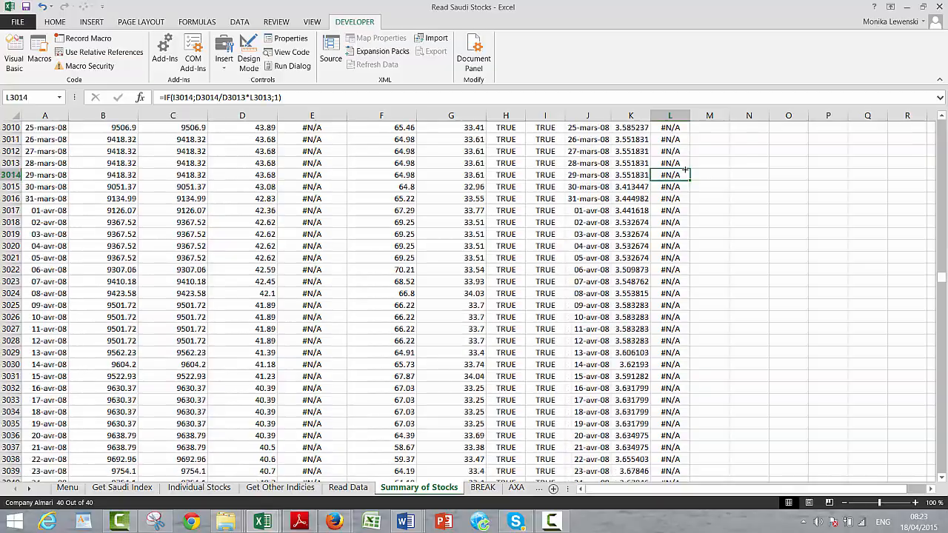
Trace column L back through 2007 and late 2006 to locate where the first stock's numeric prices begin
{"action": "key", "text": "Page_Up"}
{"action": "key", "text": "Page_Up"}
{"action": "key", "text": "Page_Up"}
{"action": "key", "text": "Page_Up"}
{"action": "key", "text": "Page_Up"}
{"action": "key", "text": "Page_Up"}
{"action": "key", "text": "Page_Up"}
{"action": "key", "text": "Page_Up"}
{"action": "key", "text": "Page_Up"}
{"action": "key", "text": "Page_Up"}
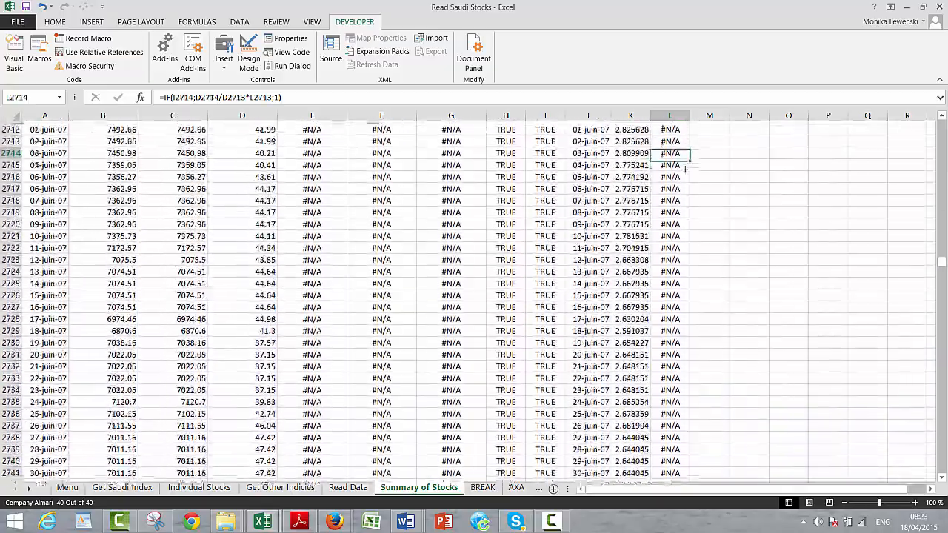
{"action": "key", "text": "Page_Up"}
{"action": "key", "text": "Page_Up"}
{"action": "key", "text": "Page_Up"}
{"action": "key", "text": "Page_Up"}
{"action": "key", "text": "Page_Up"}
{"action": "key", "text": "Page_Up"}
{"action": "key", "text": "Page_Up"}
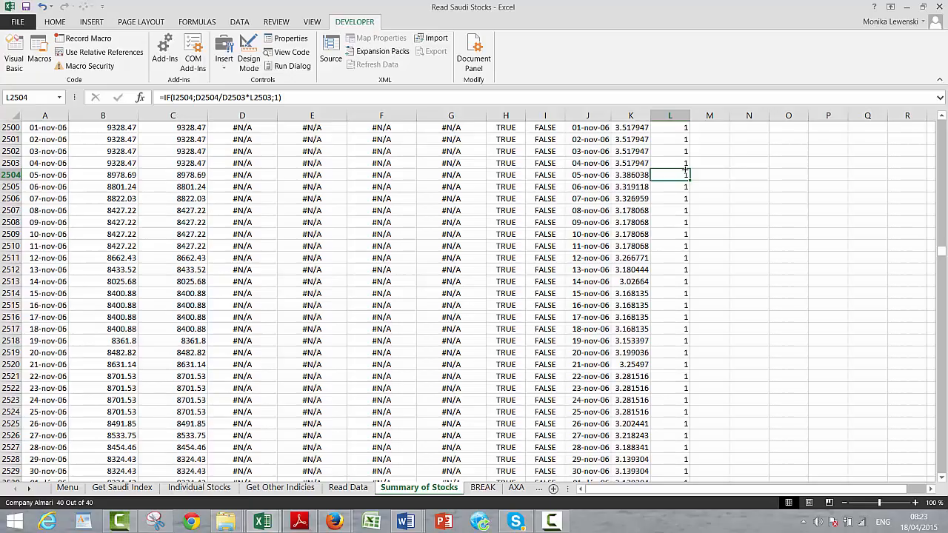
{"action": "key", "text": "Page_Down"}
{"action": "key", "text": "Page_Down"}
{"action": "key", "text": "Page_Down"}
{"action": "key", "text": "Page_Down"}
{"action": "key", "text": "Page_Up"}
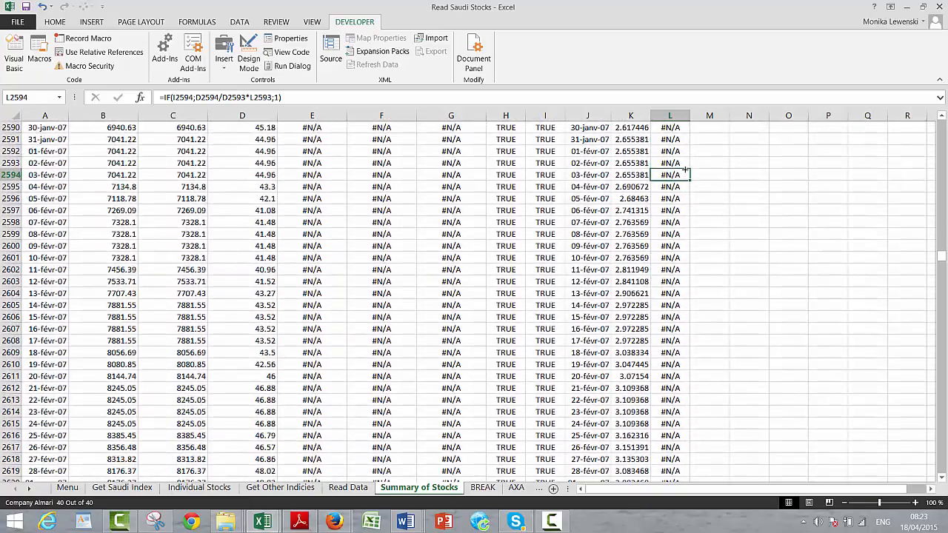
Examine the TASI rebasing formula in K2565, near the rows where the Adv Petrochem prices start
{"action": "key", "text": "Page_Up"}
{"action": "key", "text": "Right"}
{"action": "key", "text": "Right"}
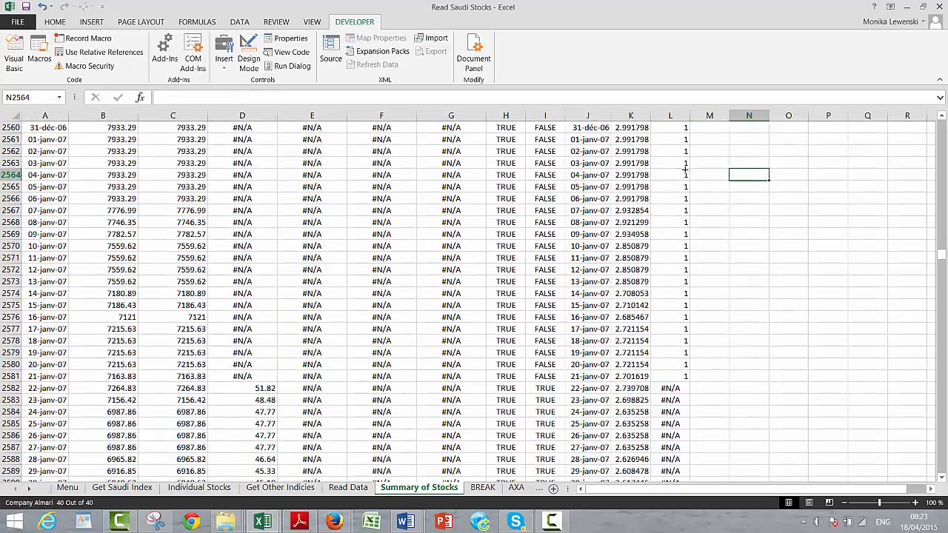
{"action": "key", "text": "Left"}
{"action": "key", "text": "Left"}
{"action": "key", "text": "Right"}
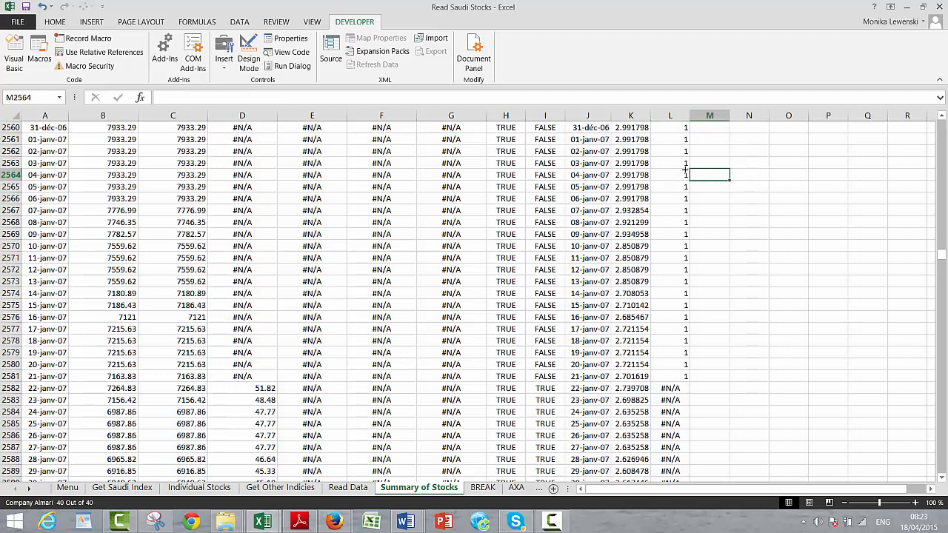
{"action": "key", "text": "Left"}
{"action": "key", "text": "Left"}
{"action": "key", "text": "Down"}
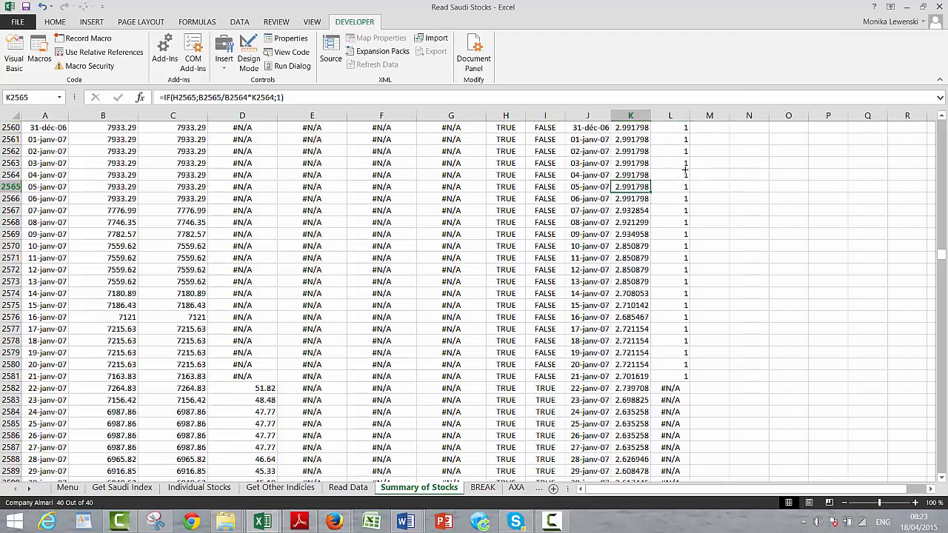
Trace the Adv Petrochem rebasing formula down column L from row 2565 to where the stock's numeric prices begin
{"action": "key", "text": "Right"}
{"action": "key", "text": "Down"}
{"action": "key", "text": "Down"}
{"action": "key", "text": "Down"}
{"action": "key", "text": "Down"}
{"action": "key", "text": "Down"}
{"action": "key", "text": "Down"}
{"action": "key", "text": "Down"}
{"action": "key", "text": "Down"}
{"action": "key", "text": "Down"}
{"action": "key", "text": "Down"}
{"action": "key", "text": "Down"}
{"action": "key", "text": "Down"}
{"action": "key", "text": "Down"}
{"action": "key", "text": "Down"}
{"action": "key", "text": "Down"}
{"action": "key", "text": "Down"}
{"action": "key", "text": "Down"}
{"action": "key", "text": "Down"}
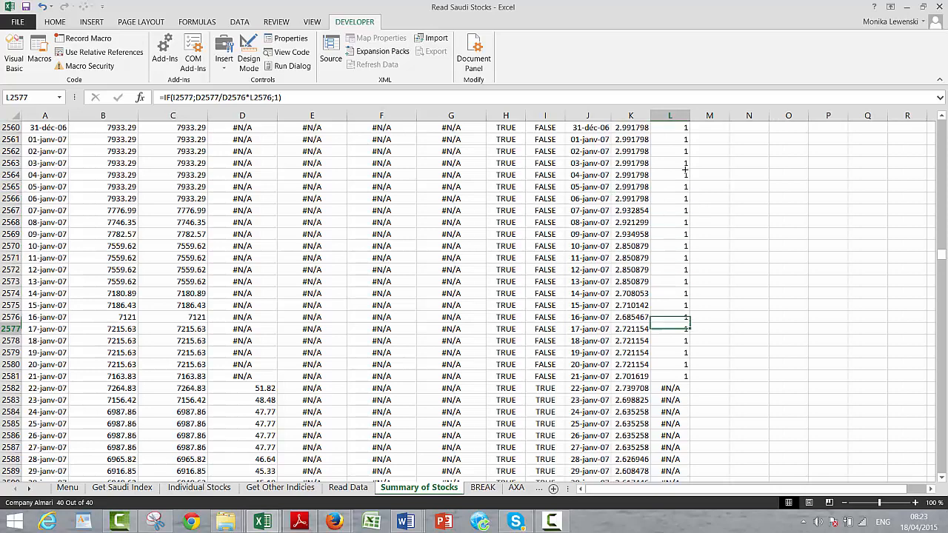
{"action": "left_click", "coordinate": [550, 520]}
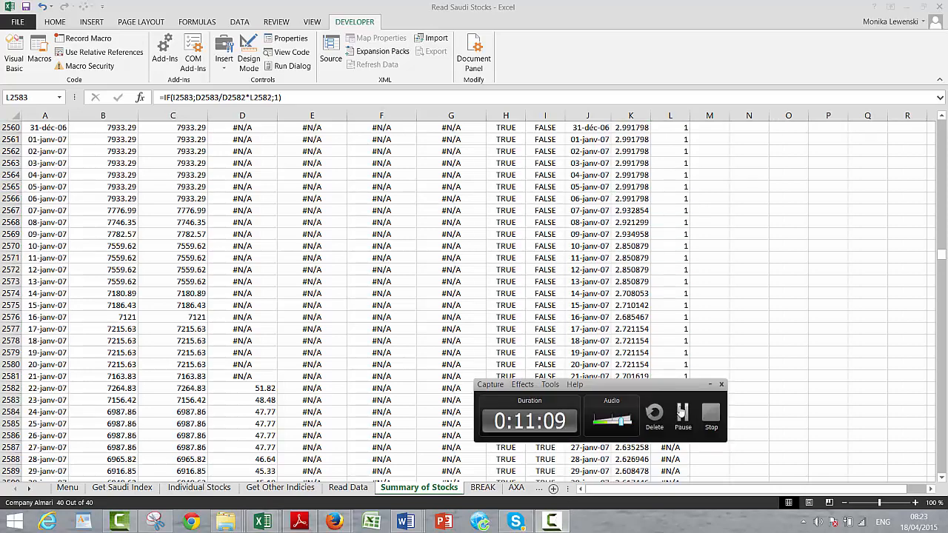
{"action": "left_click", "coordinate": [682, 411]}
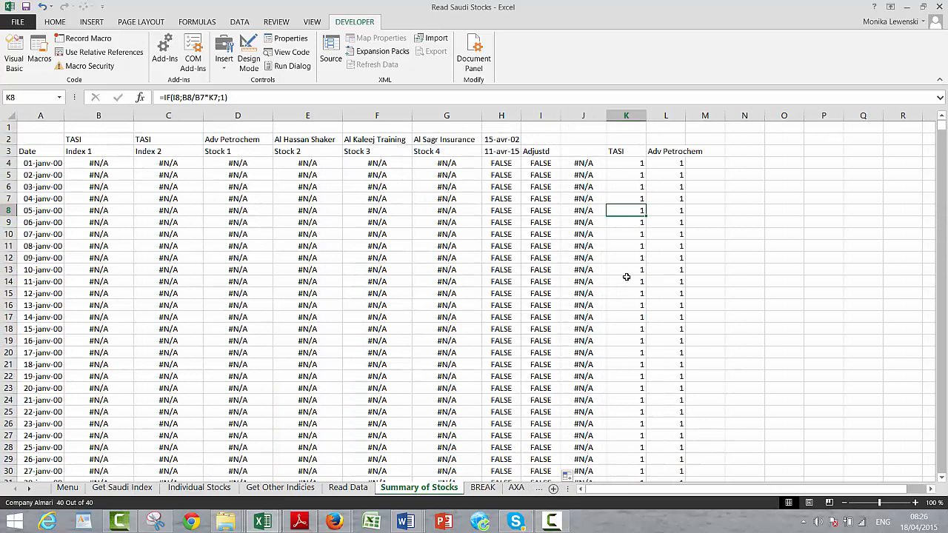
Correct the spelling of the header in I3 to Adjusted
{"action": "left_click", "coordinate": [627, 280]}
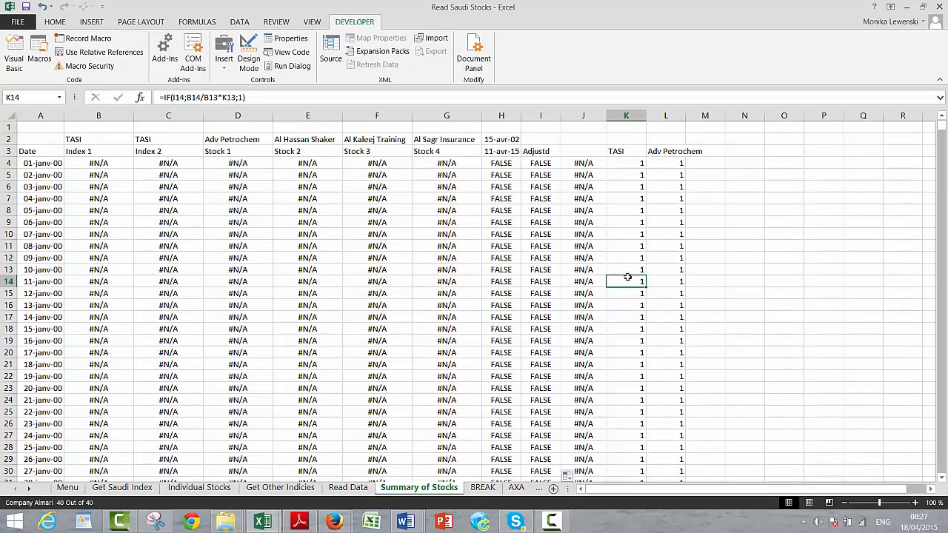
{"action": "key", "text": "Up"}
{"action": "key", "text": "Left"}
{"action": "key", "text": "Left"}
{"action": "key", "text": "Left"}
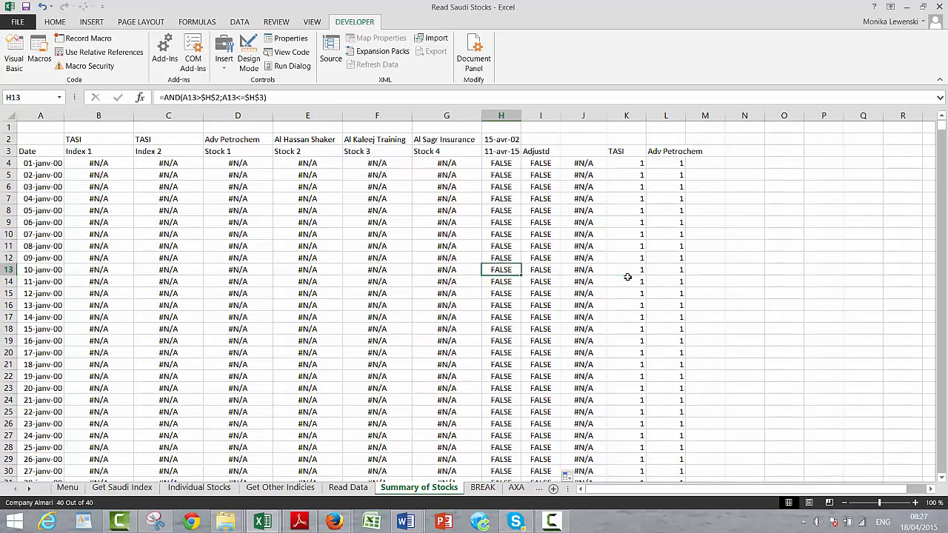
{"action": "key", "text": "Up"}
{"action": "key", "text": "Up"}
{"action": "key", "text": "Up"}
{"action": "key", "text": "Up"}
{"action": "key", "text": "Up"}
{"action": "key", "text": "Up"}
{"action": "key", "text": "Up"}
{"action": "key", "text": "Up"}
{"action": "key", "text": "Up"}
{"action": "key", "text": "Up"}
{"action": "key", "text": "Up"}
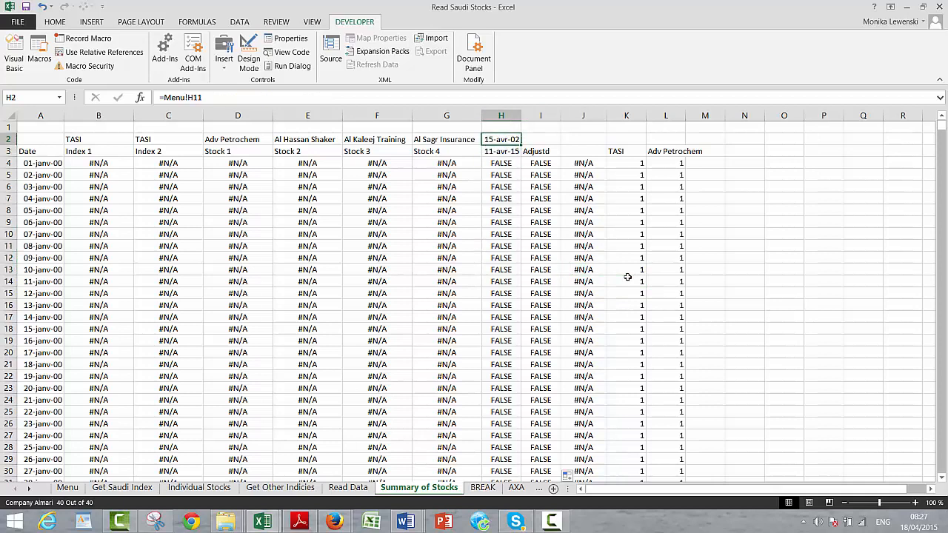
{"action": "key", "text": "Right"}
{"action": "key", "text": "Down"}
{"action": "type", "text": "Ad"}
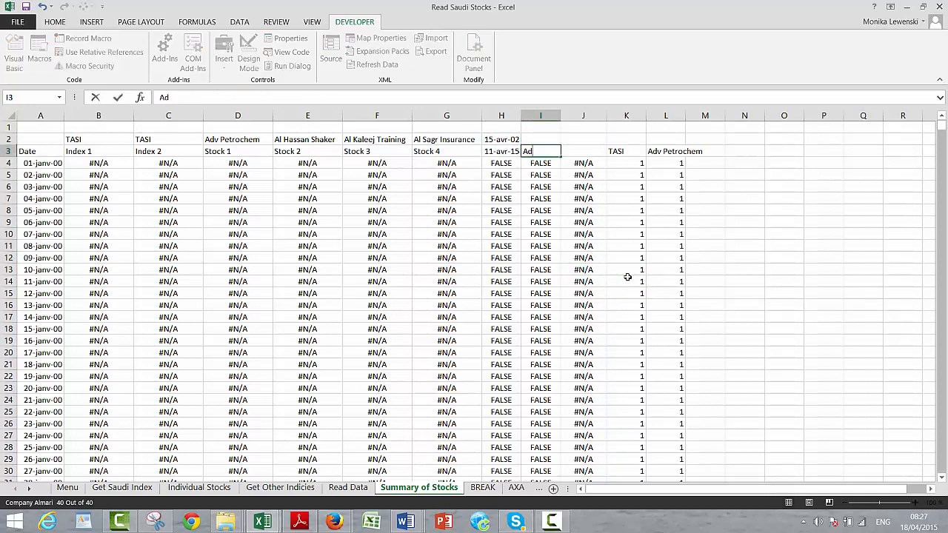
{"action": "type", "text": "justed"}
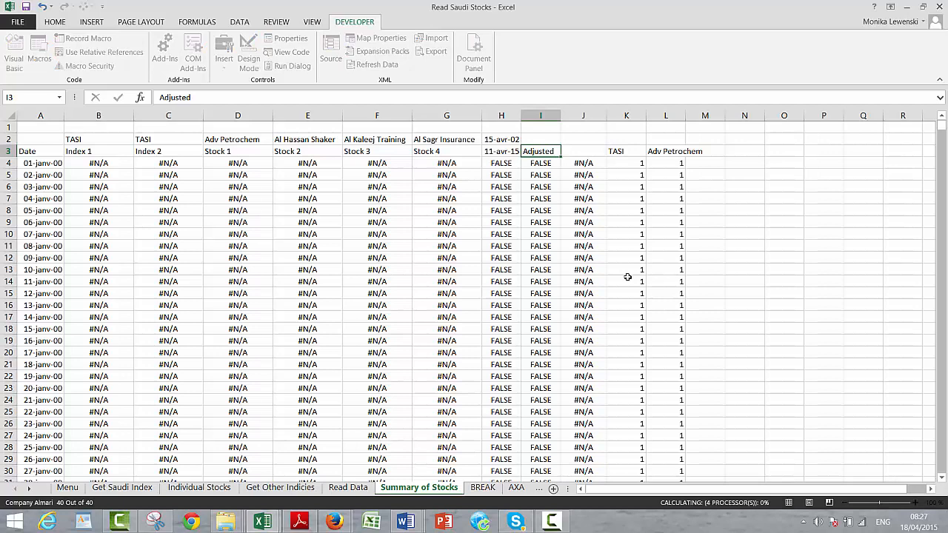
Enter =TODAY() in H1 and apply the day-month-year date format to it
{"action": "key", "text": "Up"}
{"action": "key", "text": "Up"}
{"action": "key", "text": "Left"}
{"action": "type", "text": "=to"}
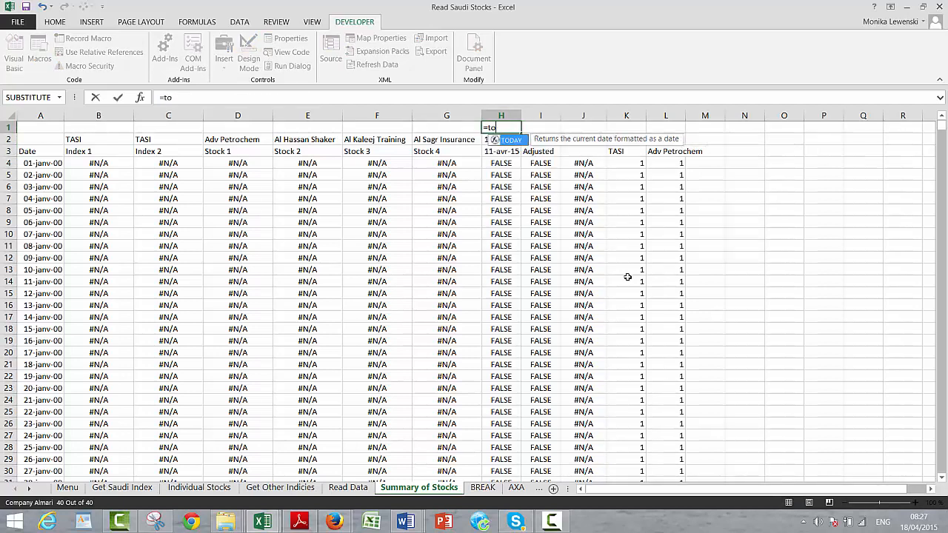
{"action": "key", "text": "Tab"}
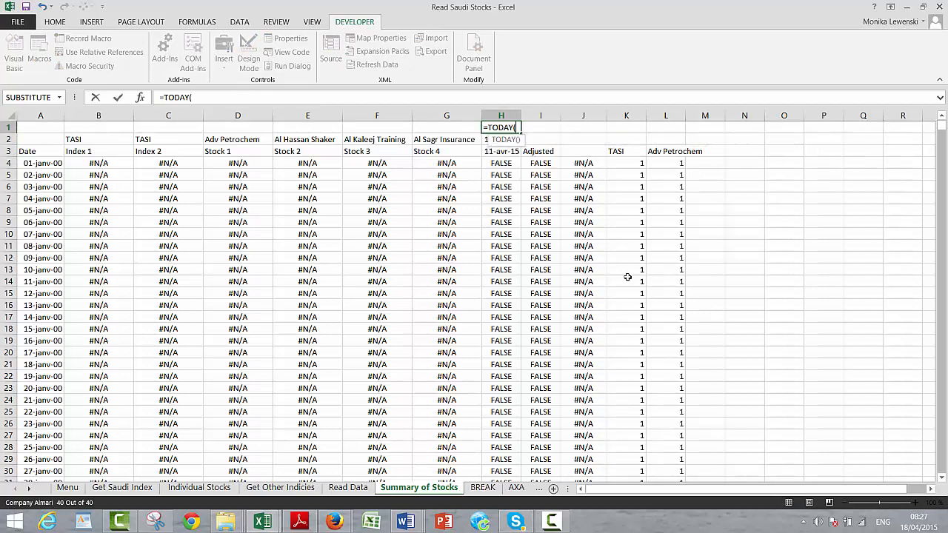
{"action": "key", "text": "Return"}
{"action": "key", "text": "Up"}
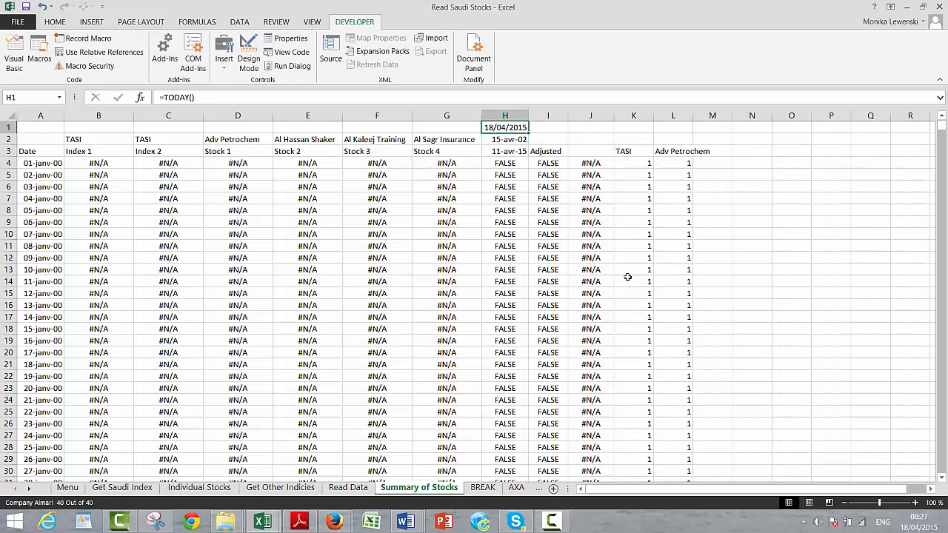
{"action": "key", "text": "ctrl+shift+3"}
Limit the end date in H3 to today by changing its formula to =MIN(Menu!H12;H1)
{"action": "key", "text": "Down"}
{"action": "key", "text": "Down"}
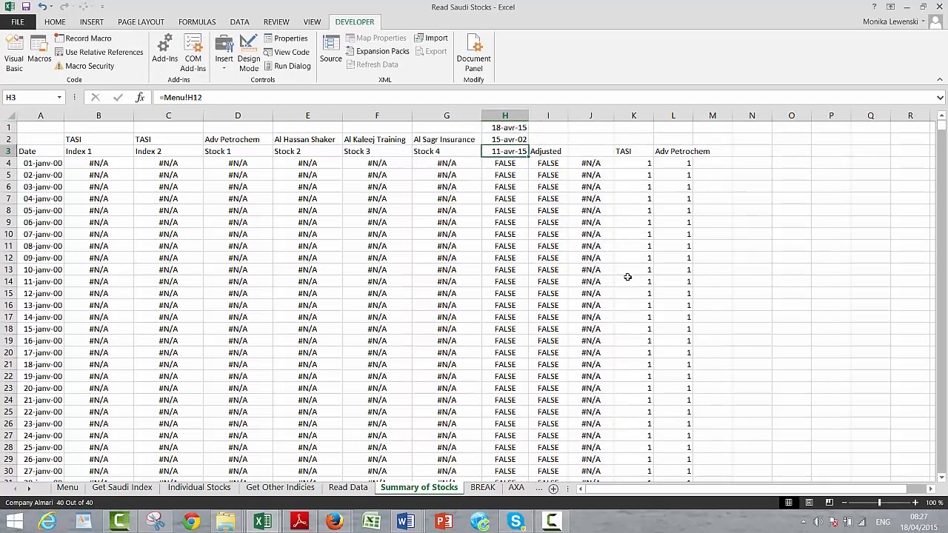
{"action": "key", "text": "Up"}
{"action": "key", "text": "Down"}
{"action": "key", "text": "F2"}
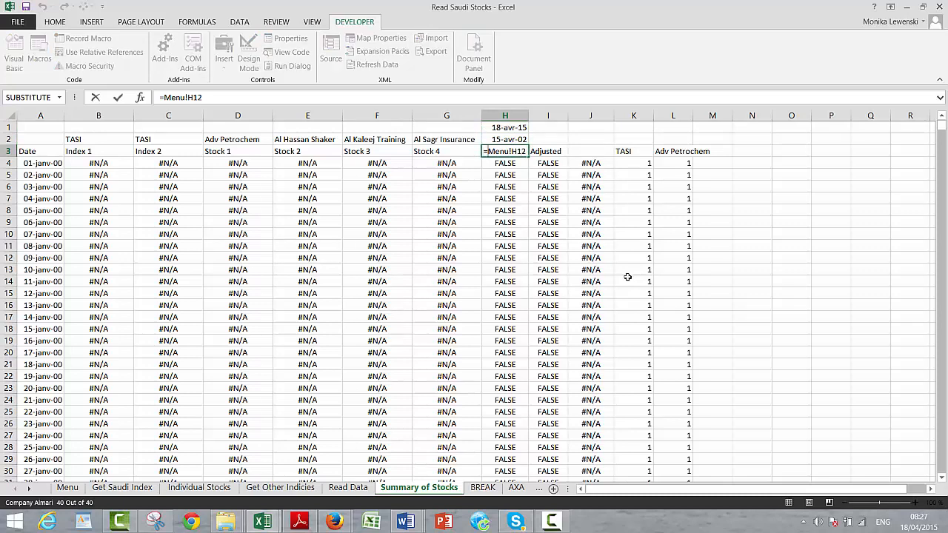
{"action": "type", "text": "min("}
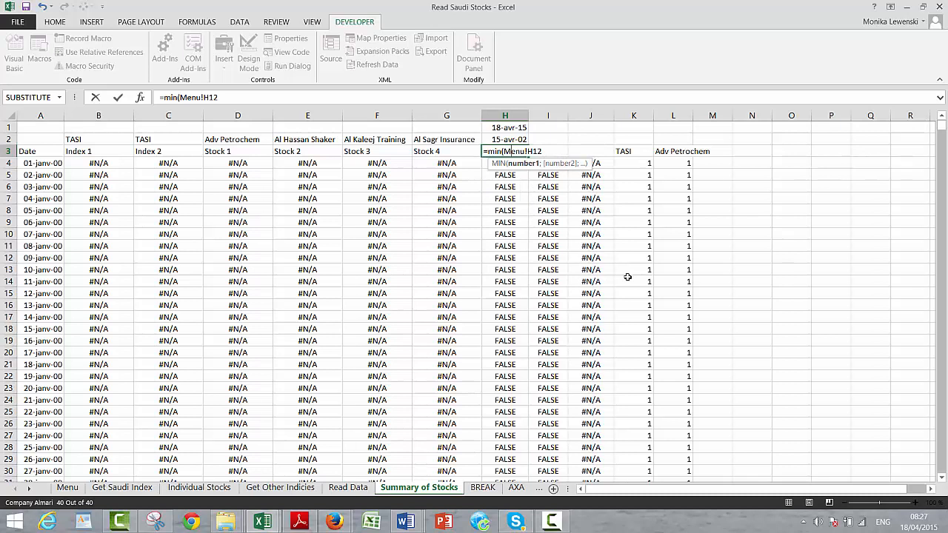
{"action": "type", "text": ";"}
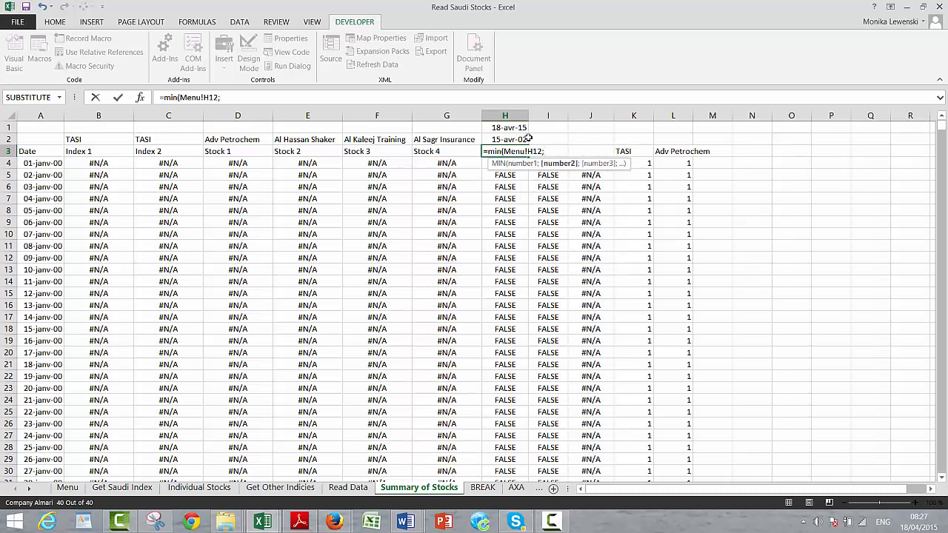
{"action": "left_click", "coordinate": [503, 126]}
{"action": "type", "text": ")"}
{"action": "key", "text": "Return"}
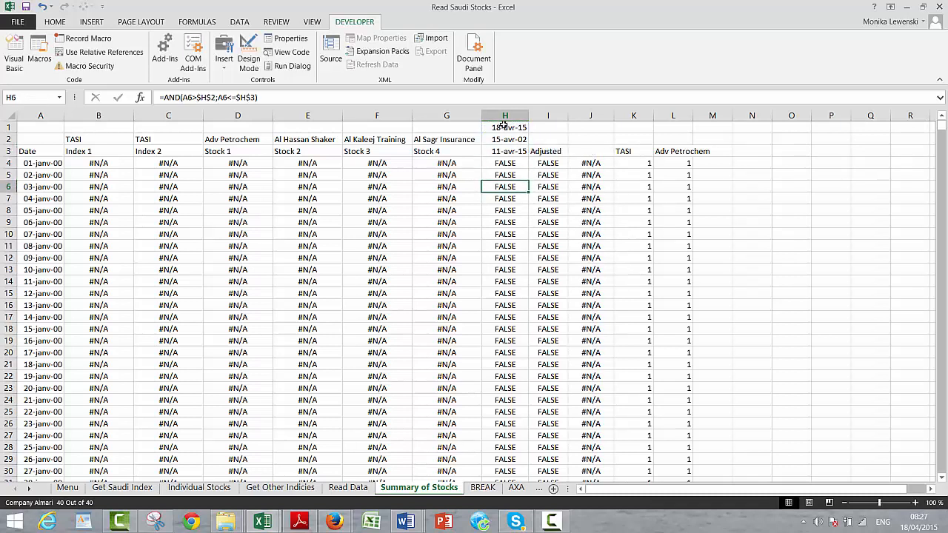
{"action": "key", "text": "Up"}
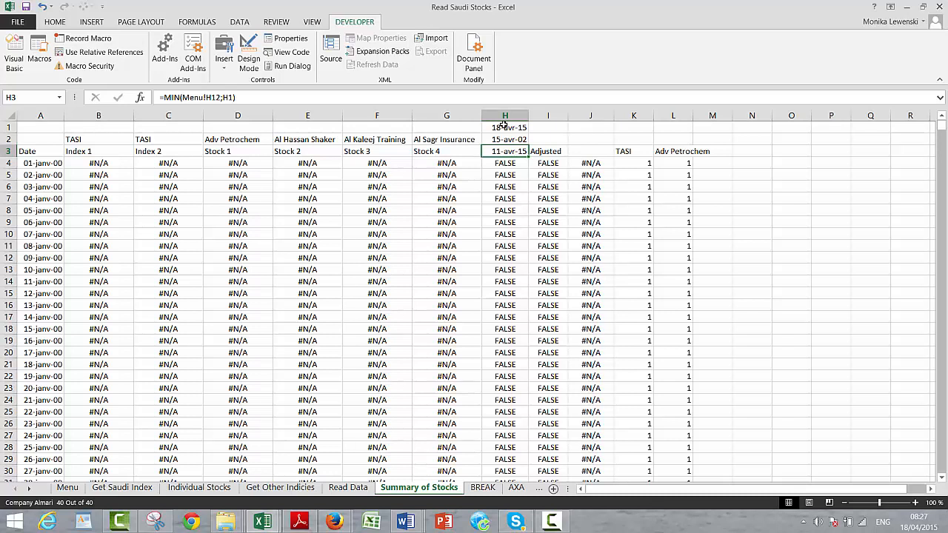
Create a chart on its own sheet from the date, TASI and Adv Petrochem columns, J3:L6820
{"action": "key", "text": "Right"}
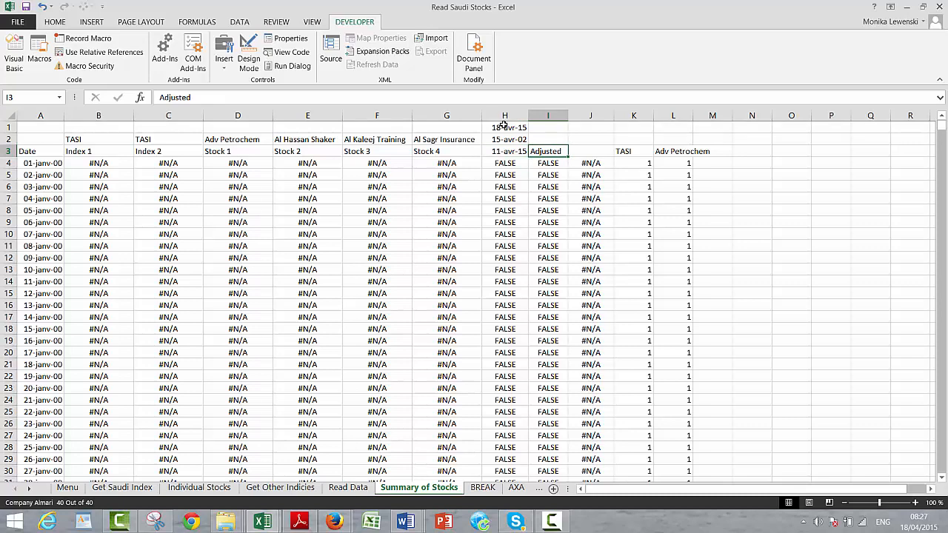
{"action": "key", "text": "Right"}
{"action": "key", "text": "shift+Right"}
{"action": "key", "text": "shift+Right"}
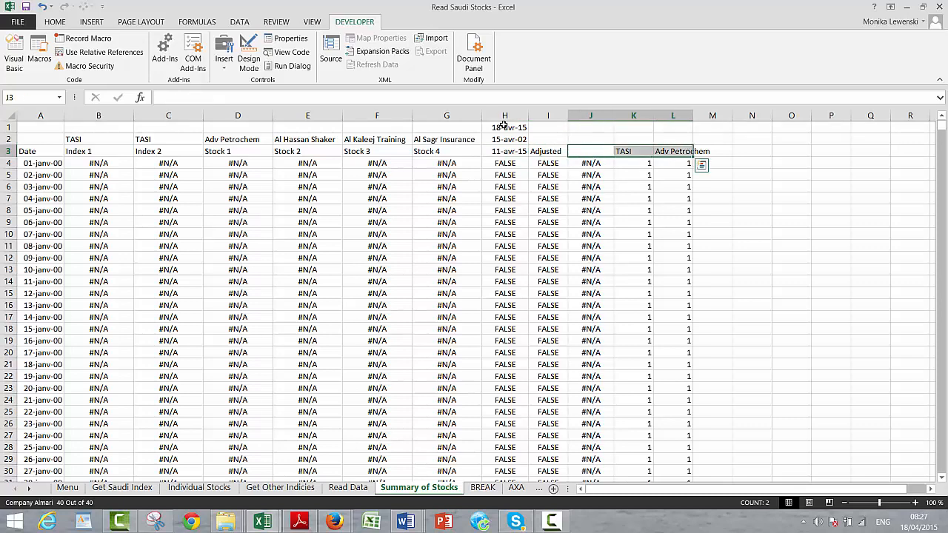
{"action": "key", "text": "shift+Down"}
{"action": "key", "text": "shift+Down"}
{"action": "key", "text": "ctrl+shift+Down"}
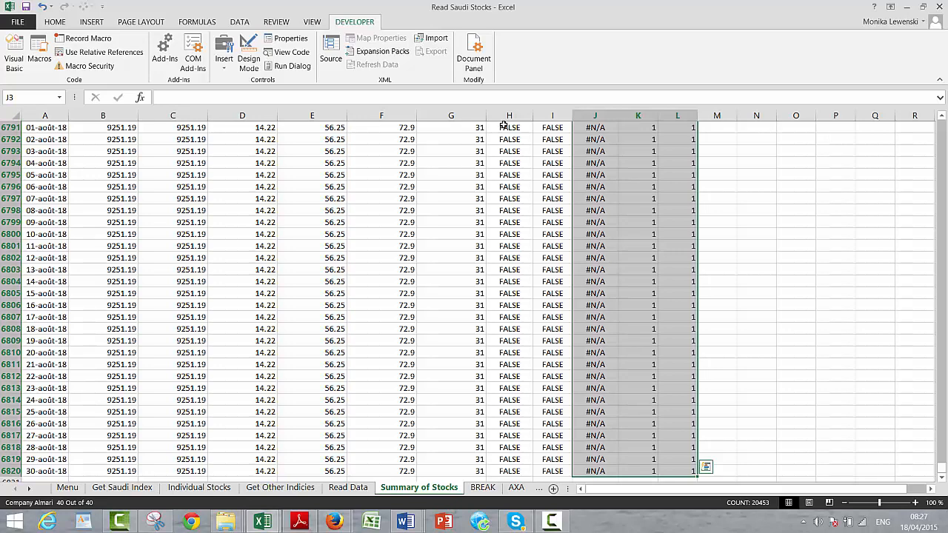
{"action": "key", "text": "F11"}
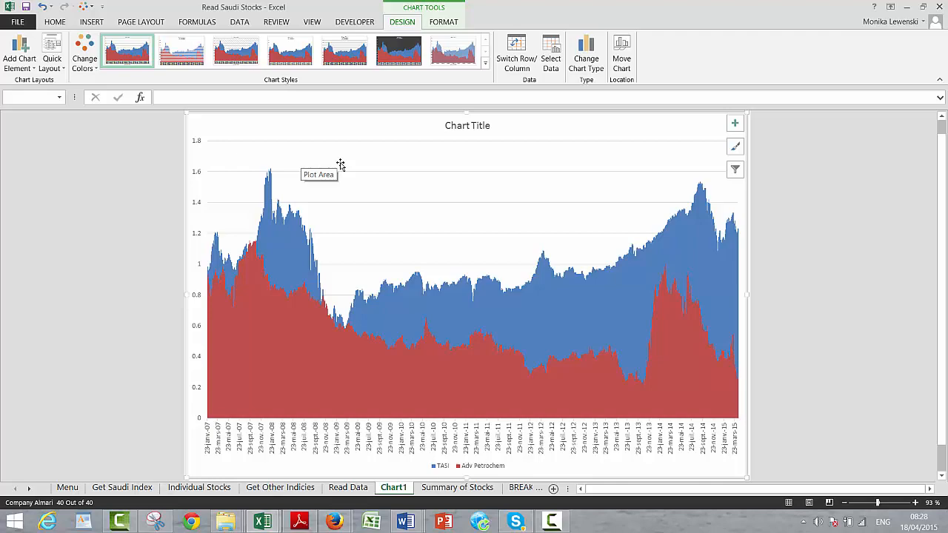
Copy the Index 1 drop-down control from the Menu sheet
{"action": "key", "text": "ctrl+Page_Up"}
{"action": "key", "text": "ctrl+Page_Up"}
{"action": "key", "text": "ctrl+Page_Up"}
{"action": "key", "text": "ctrl+Page_Up"}
{"action": "key", "text": "ctrl+Page_Up"}
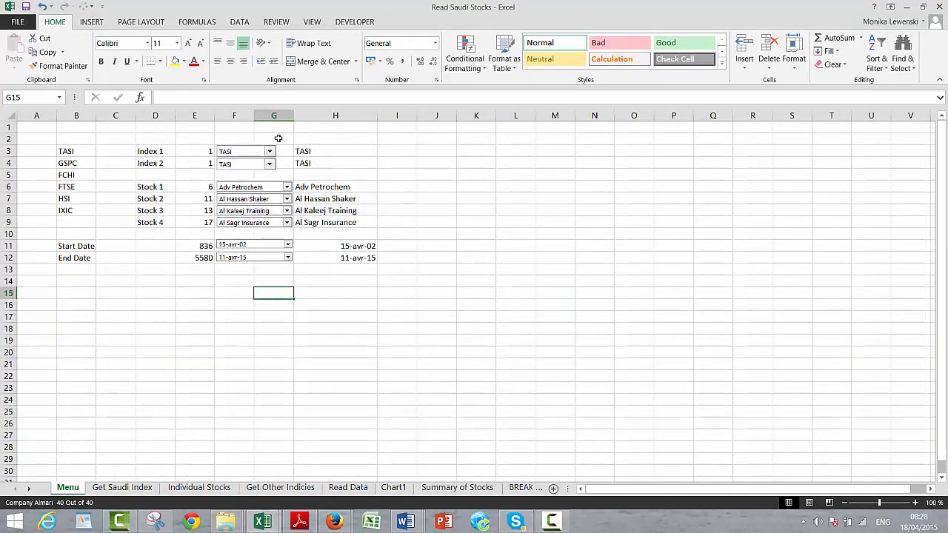
{"action": "right_click", "coordinate": [247, 151]}
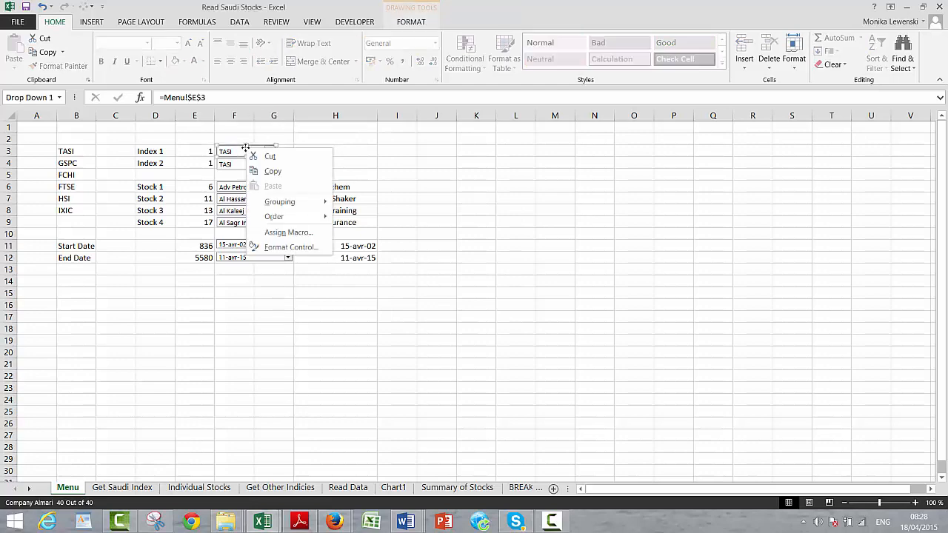
{"action": "left_click", "coordinate": [255, 173]}
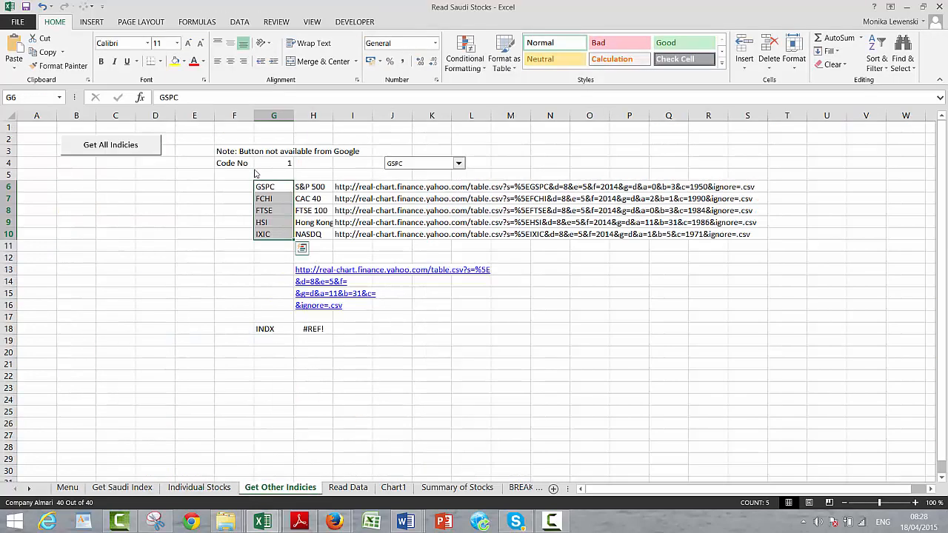
Paste the copied Index 1 drop-down onto the Chart1 sheet and deselect it
{"action": "key", "text": "ctrl+Page_Down"}
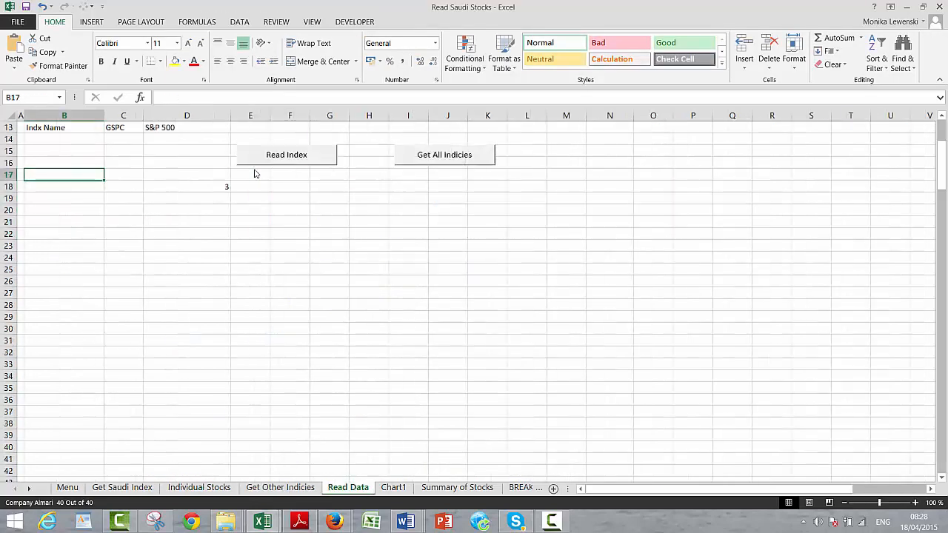
{"action": "key", "text": "ctrl+Page_Down"}
{"action": "key", "text": "ctrl+Page_Down"}
{"action": "key", "text": "ctrl+Page_Up"}
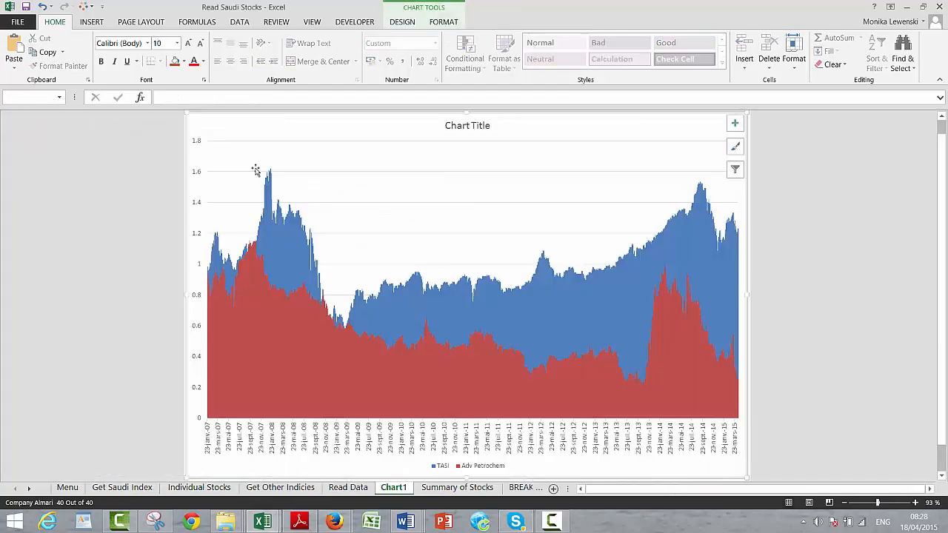
{"action": "key", "text": "ctrl+v"}
{"action": "left_click", "coordinate": [214, 145]}
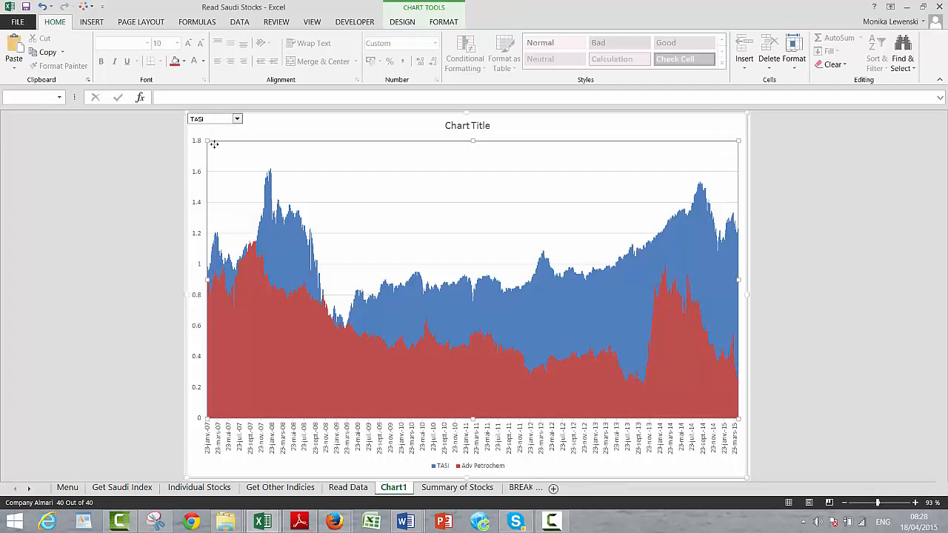
Copy the Stock 1 drop-down control, set to Adv Petrochem, from the Menu sheet
{"action": "key", "text": "ctrl+Page_Up"}
{"action": "key", "text": "ctrl+Page_Up"}
{"action": "key", "text": "ctrl+Page_Up"}
{"action": "key", "text": "ctrl+Page_Up"}
{"action": "key", "text": "ctrl+Page_Up"}
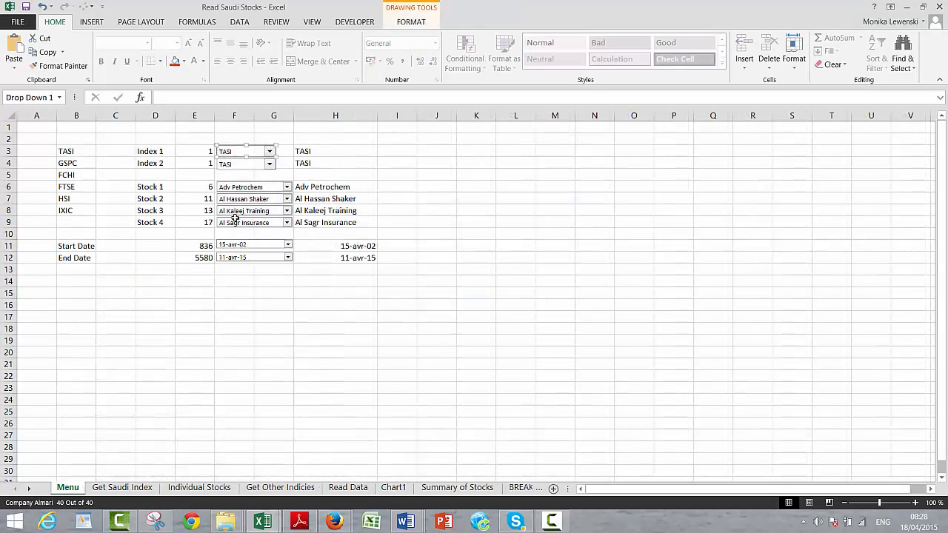
{"action": "left_click", "coordinate": [234, 186], "text": "ctrl"}
{"action": "right_click", "coordinate": [234, 183]}
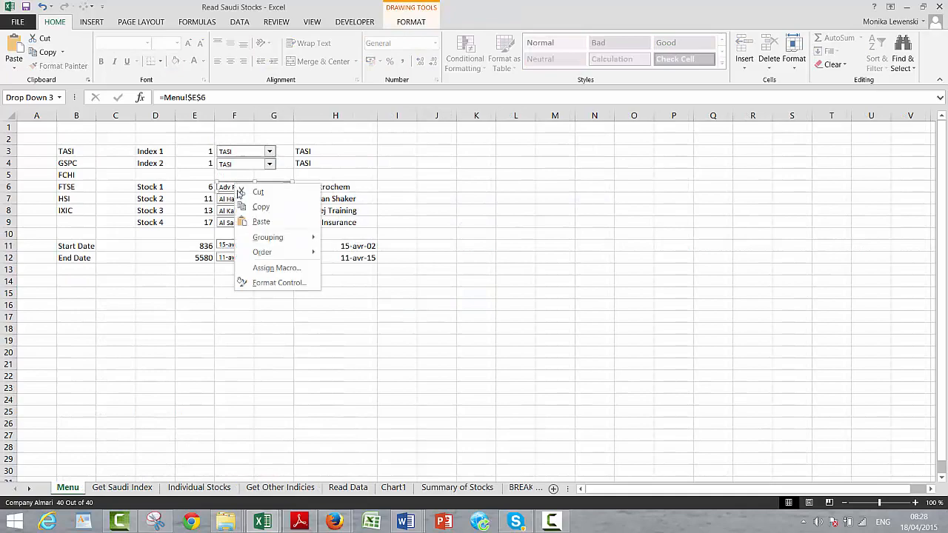
{"action": "left_click", "coordinate": [244, 208]}
Paste the Stock 1 drop-down onto the Chart1 sheet and place it just below the TASI drop-down
{"action": "key", "text": "ctrl+Page_Down"}
{"action": "key", "text": "ctrl+Page_Down"}
{"action": "key", "text": "ctrl+Page_Down"}
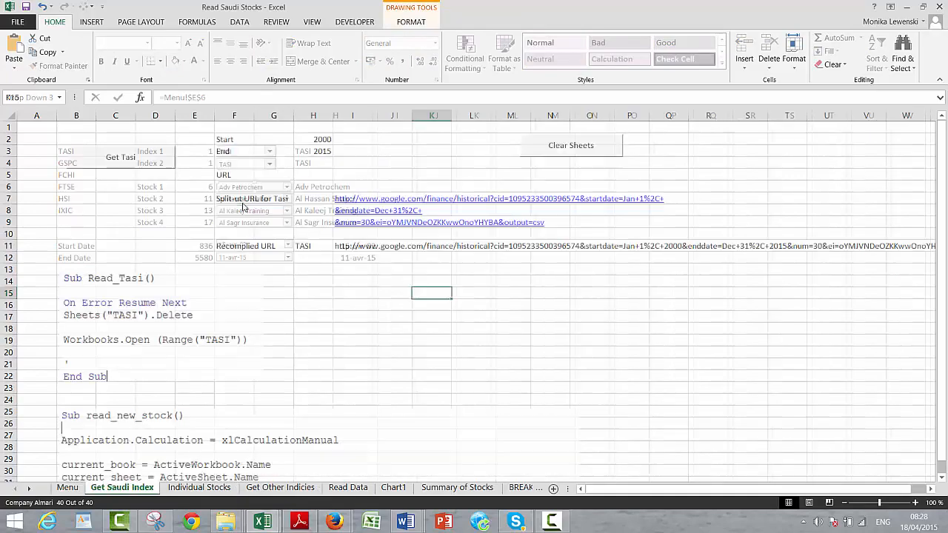
{"action": "key", "text": "ctrl+Page_Down"}
{"action": "key", "text": "ctrl+Page_Down"}
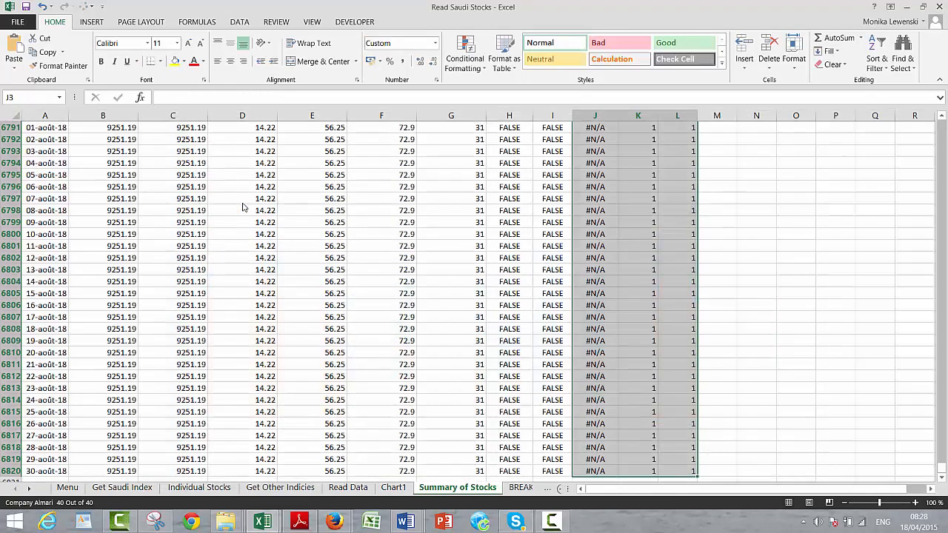
{"action": "key", "text": "ctrl+Page_Up"}
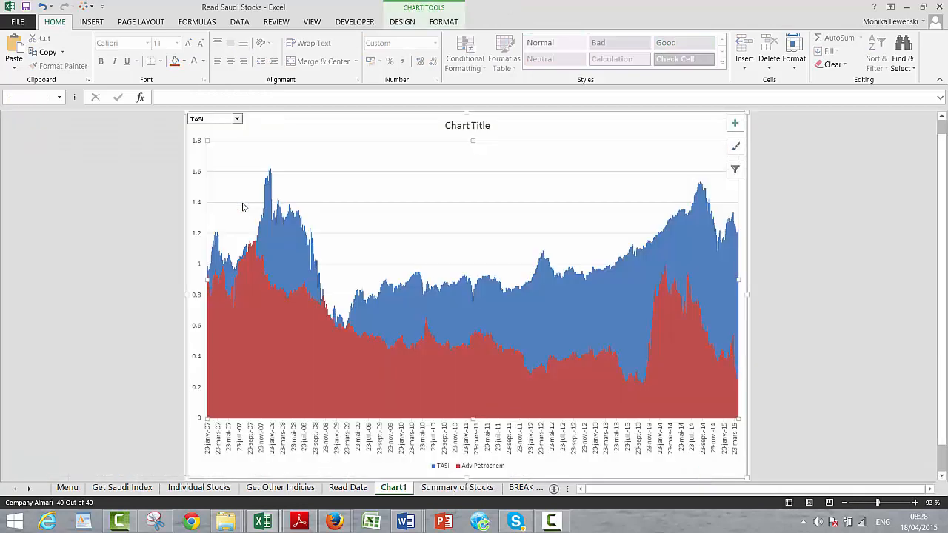
{"action": "left_click", "coordinate": [268, 117]}
{"action": "key", "text": "ctrl+v"}
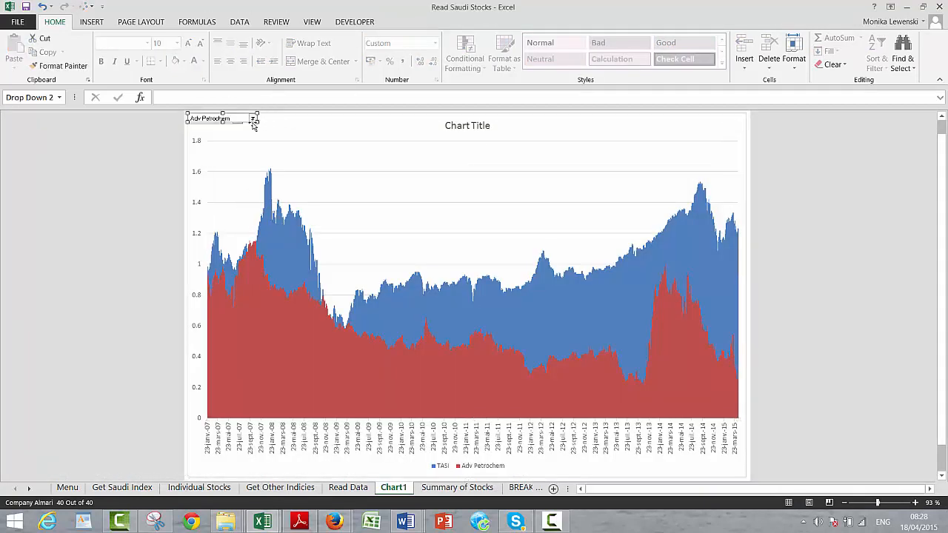
{"action": "left_click_drag", "start_coordinate": [241, 117], "coordinate": [242, 131]}
{"action": "left_click", "coordinate": [274, 148]}
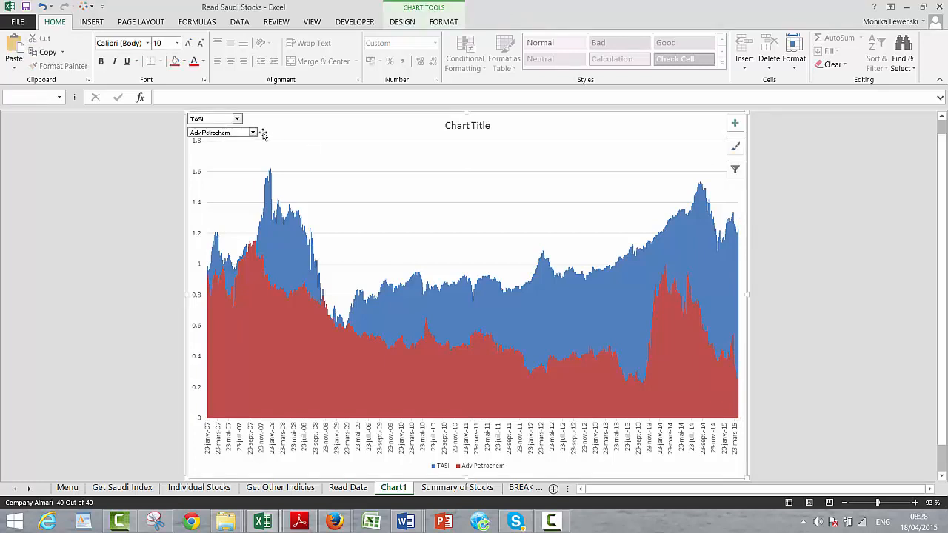
Choose Al Alima Industrial in the chart's stock drop-down to compare it with TASI
{"action": "left_click", "coordinate": [252, 133]}
{"action": "left_click", "coordinate": [234, 164]}
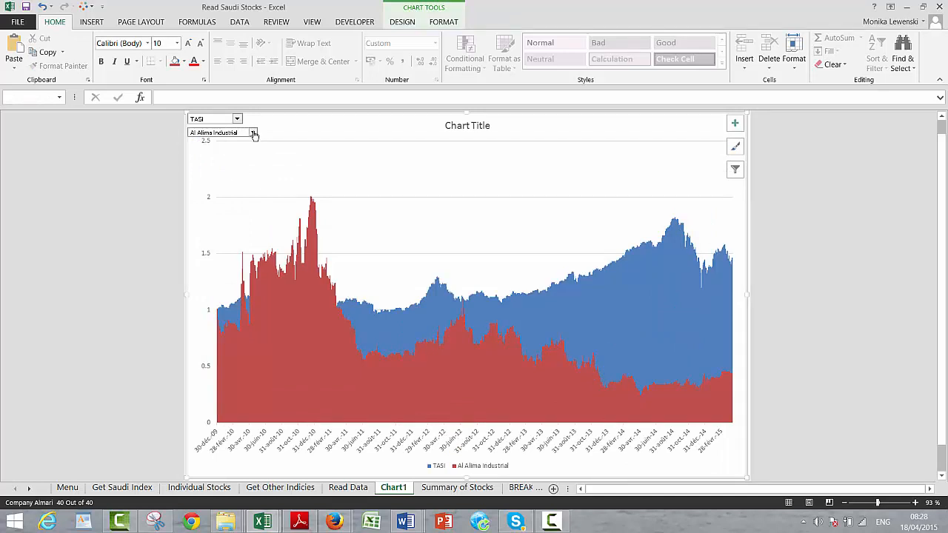
Compare TASI with Al Kaleej Training and with Al Tayyer Travel using the chart's stock drop-down
{"action": "left_click", "coordinate": [252, 132]}
{"action": "left_click", "coordinate": [229, 178]}
{"action": "left_click", "coordinate": [253, 133]}
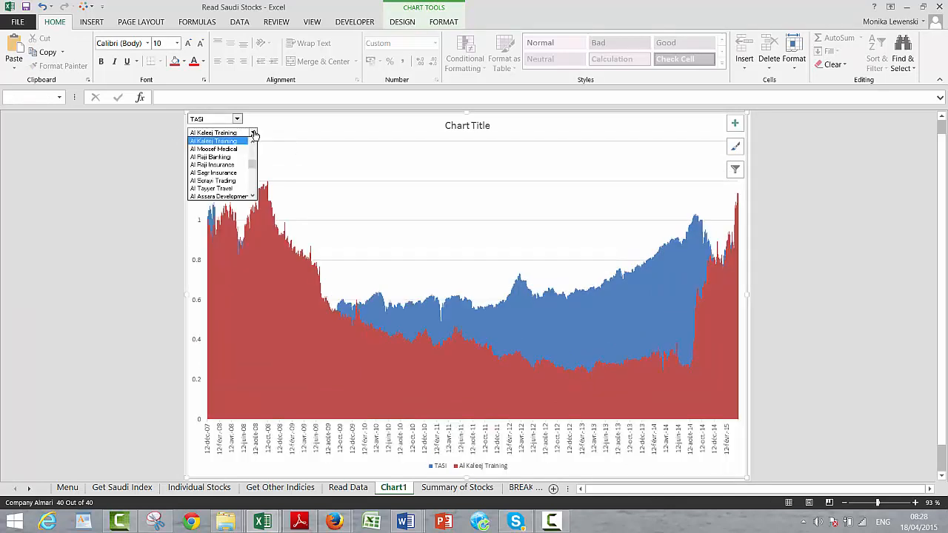
{"action": "left_click", "coordinate": [230, 188]}
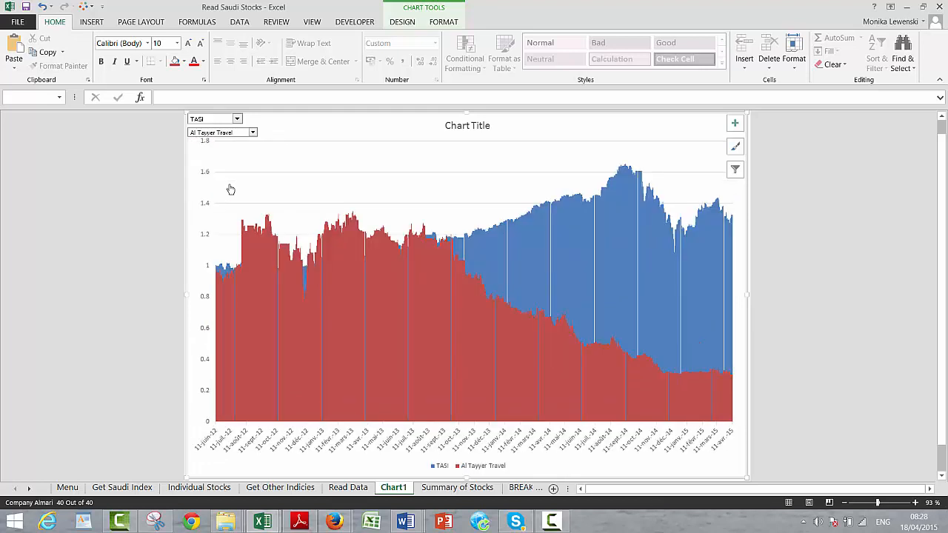
Change the chart on the Chart1 sheet from clustered columns to the basic Line type
{"action": "left_click", "coordinate": [402, 22]}
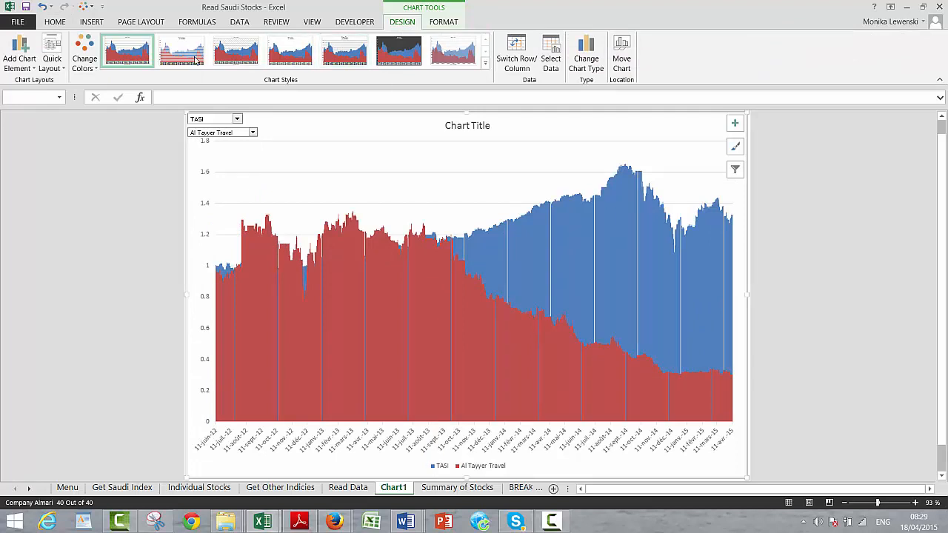
{"action": "left_click", "coordinate": [590, 65]}
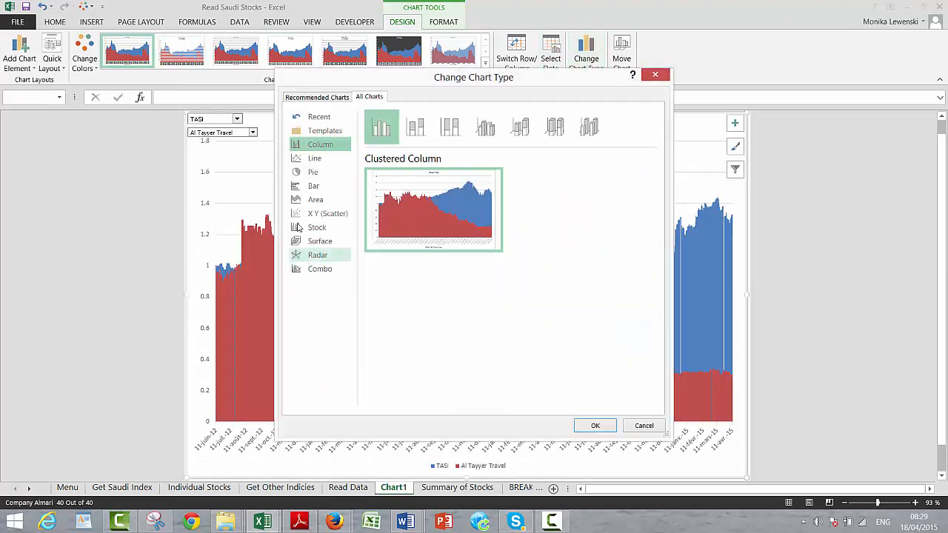
{"action": "left_click", "coordinate": [302, 160]}
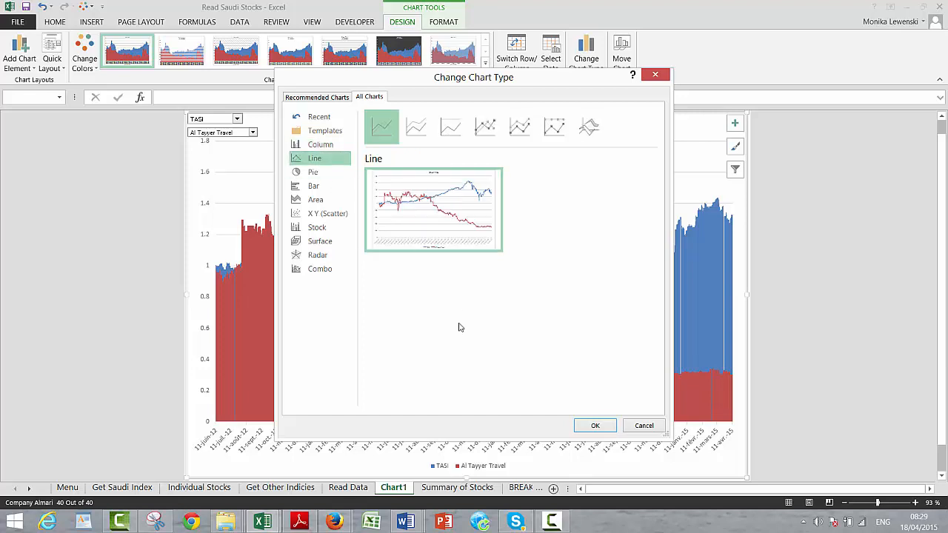
{"action": "left_click", "coordinate": [594, 425]}
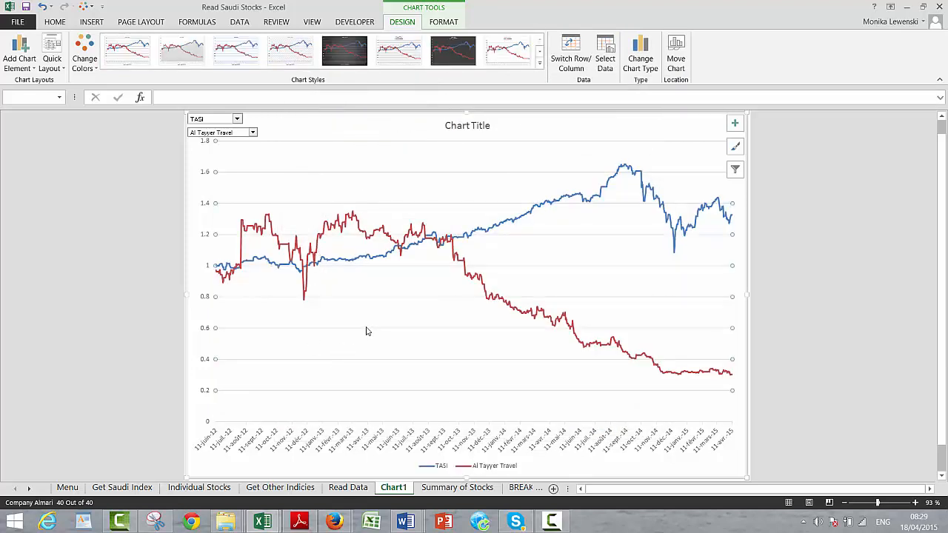
Set the chart's stock selection to Arabian Cement and after it to Saudi Cement to compare each with TASI
{"action": "left_click", "coordinate": [252, 133]}
{"action": "key", "text": "Down"}
{"action": "key", "text": "Down"}
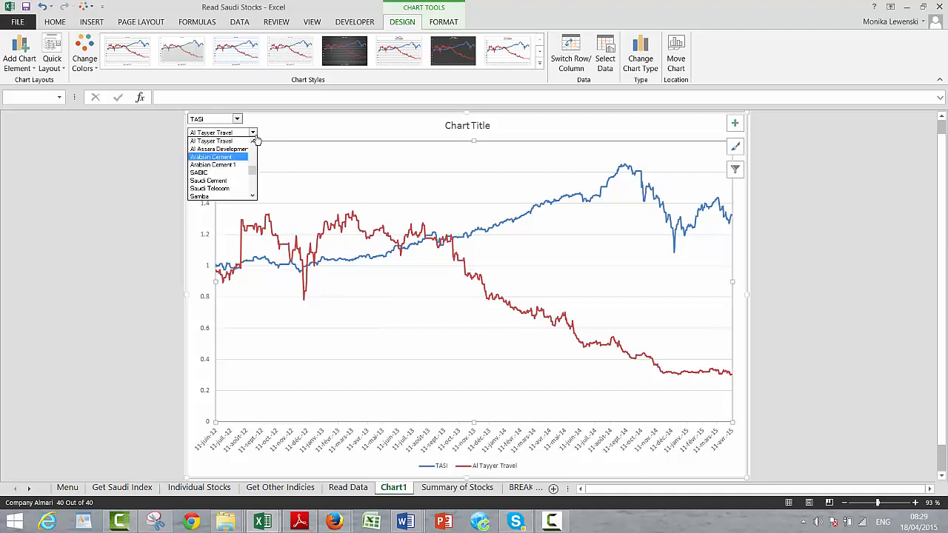
{"action": "key", "text": "Return"}
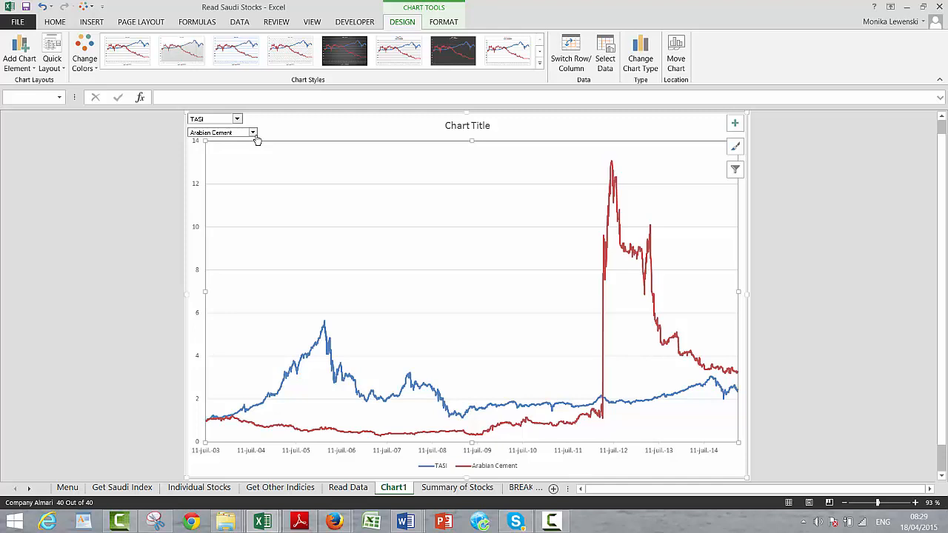
{"action": "left_click", "coordinate": [253, 133]}
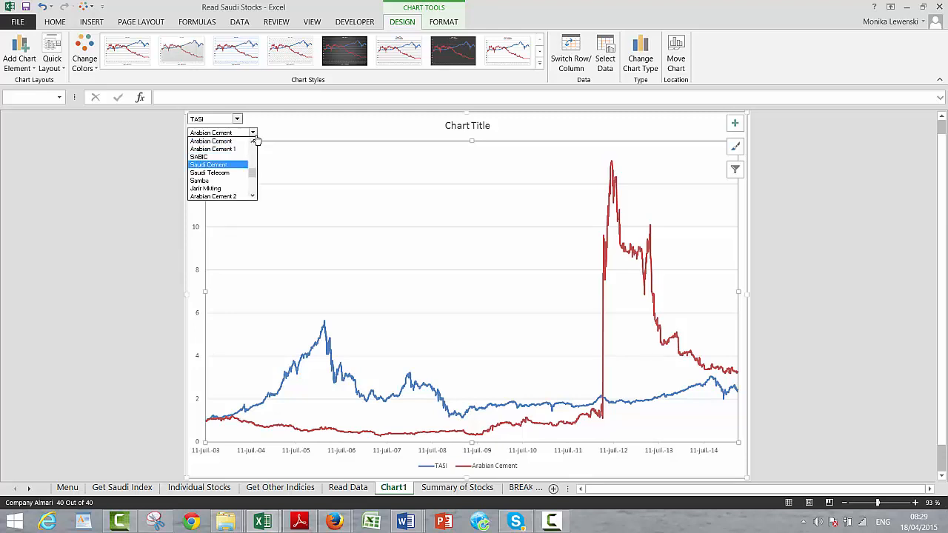
{"action": "key", "text": "Return"}
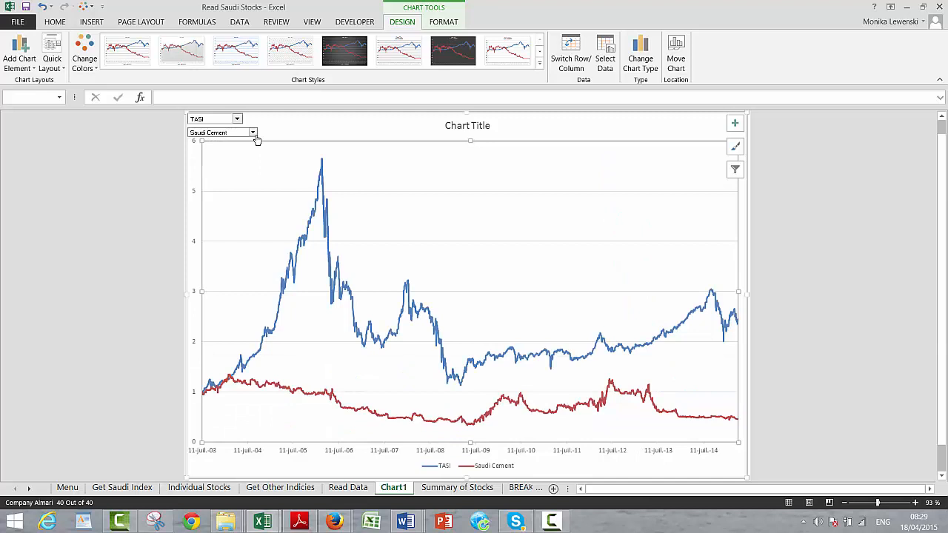
View Saudi Telecom and after it Samba against TASI through the chart's stock selection
{"action": "left_click", "coordinate": [253, 133]}
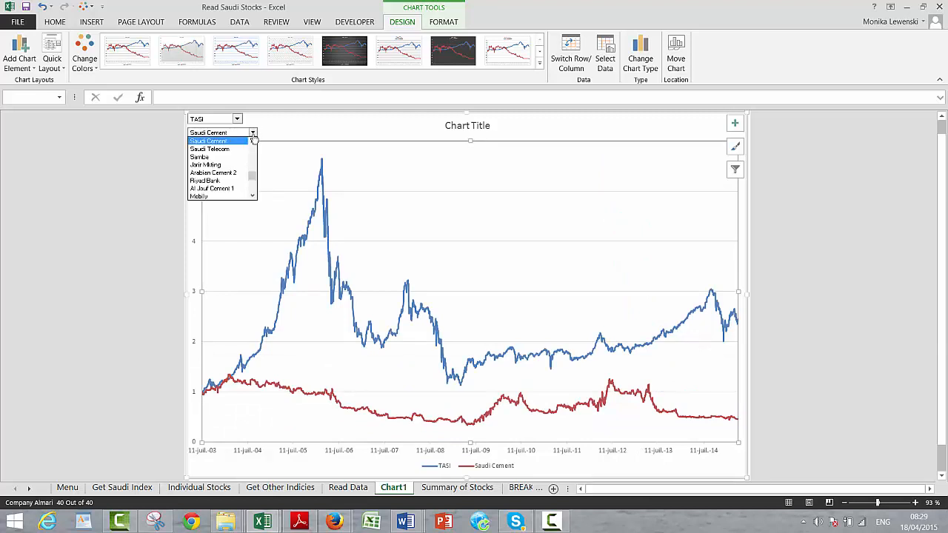
{"action": "key", "text": "Down"}
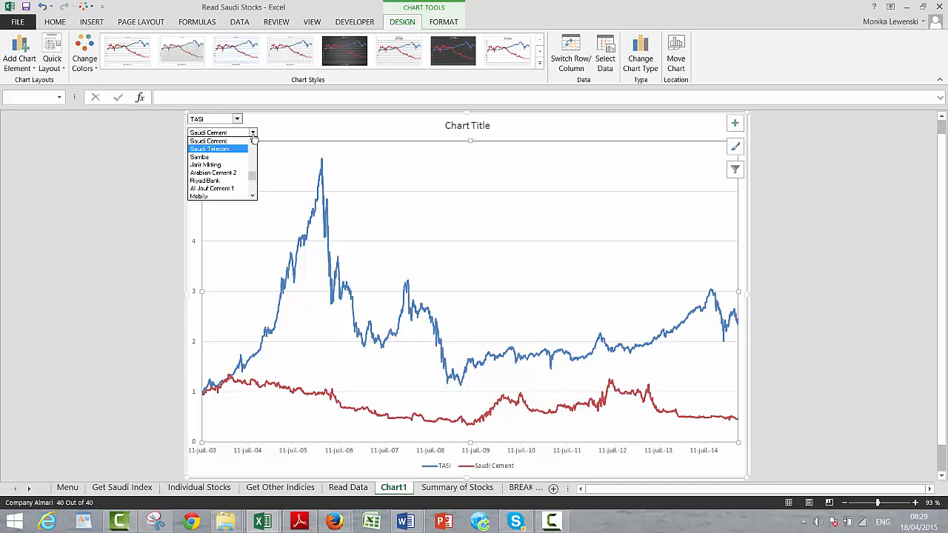
{"action": "key", "text": "Return"}
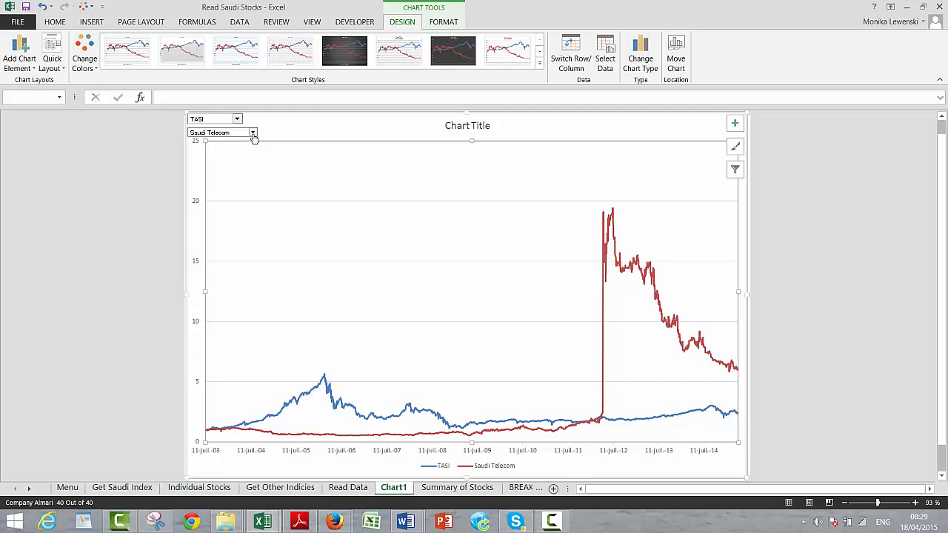
{"action": "left_click", "coordinate": [253, 133]}
{"action": "key", "text": "Down"}
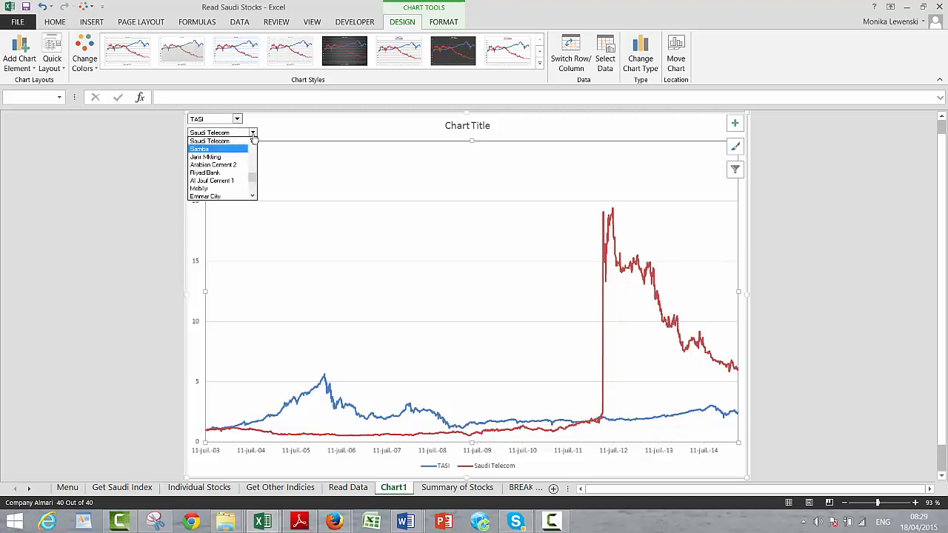
{"action": "key", "text": "Return"}
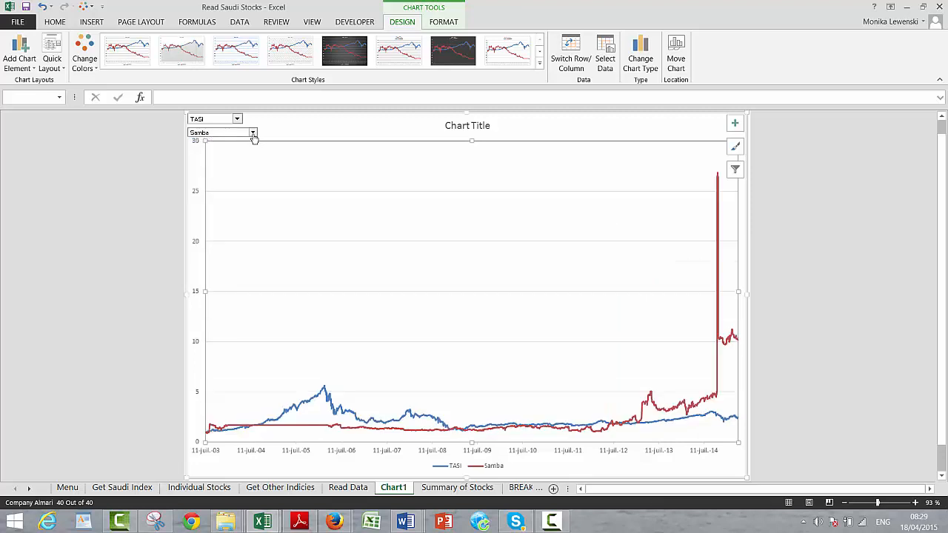
Select Jarir Mkting and after it Riyad Bank as the charted stock to compare each with TASI
{"action": "left_click", "coordinate": [253, 132]}
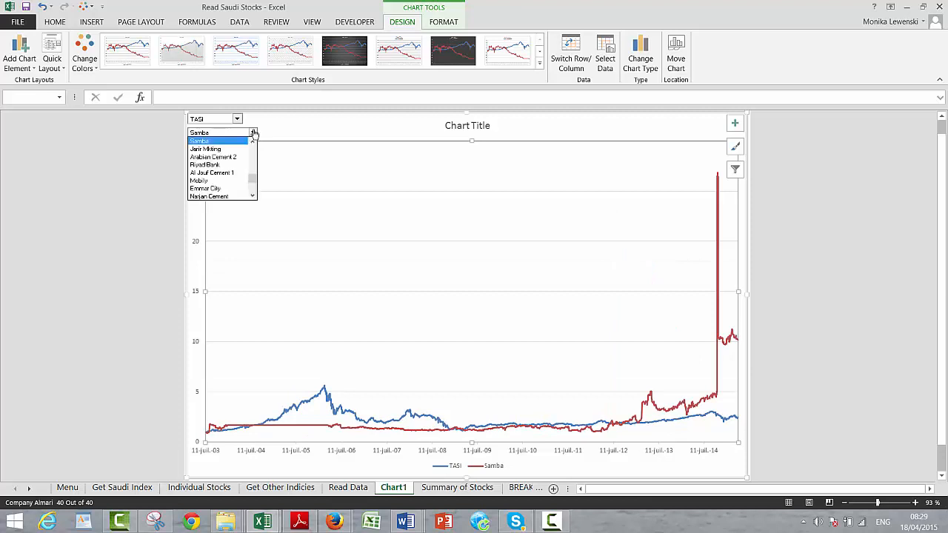
{"action": "key", "text": "Down"}
{"action": "key", "text": "Return"}
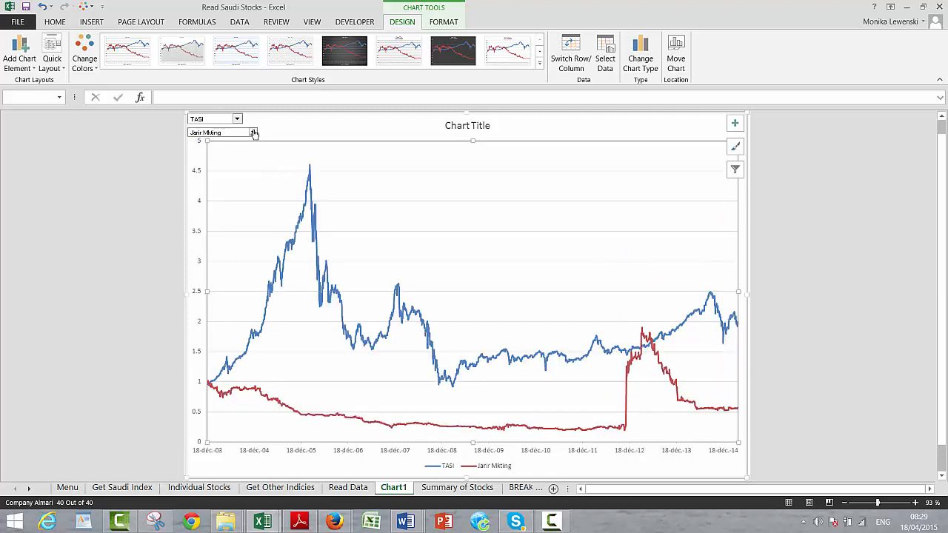
{"action": "left_click", "coordinate": [252, 132]}
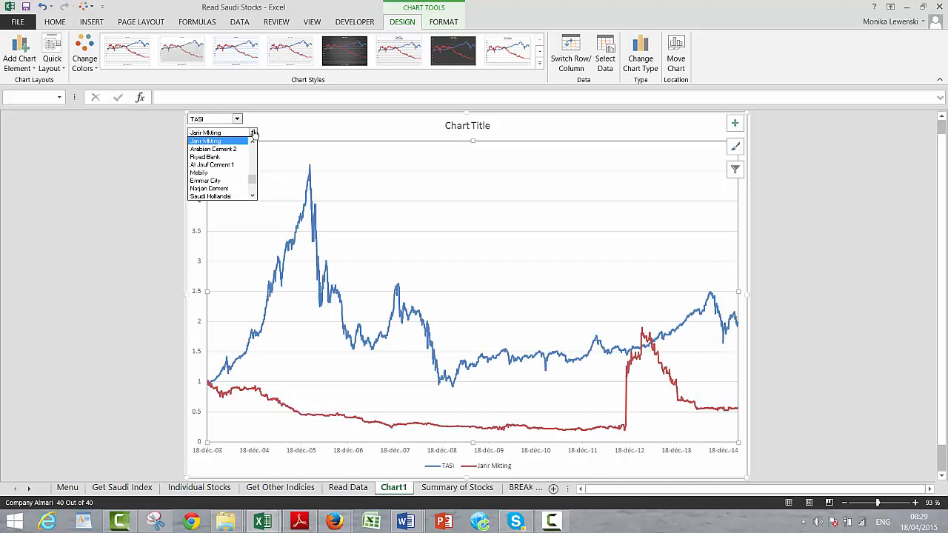
{"action": "key", "text": "Down"}
{"action": "key", "text": "Down"}
{"action": "key", "text": "Return"}
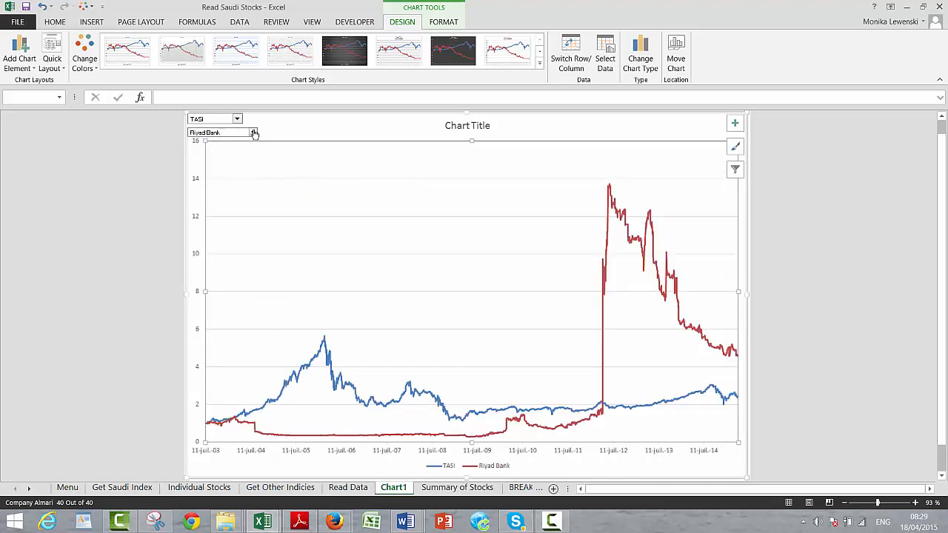
Switch the charted stock to Mobily and after it to Saudi Hollandai to compare each with TASI
{"action": "left_click", "coordinate": [253, 133]}
{"action": "key", "text": "Down"}
{"action": "key", "text": "Down"}
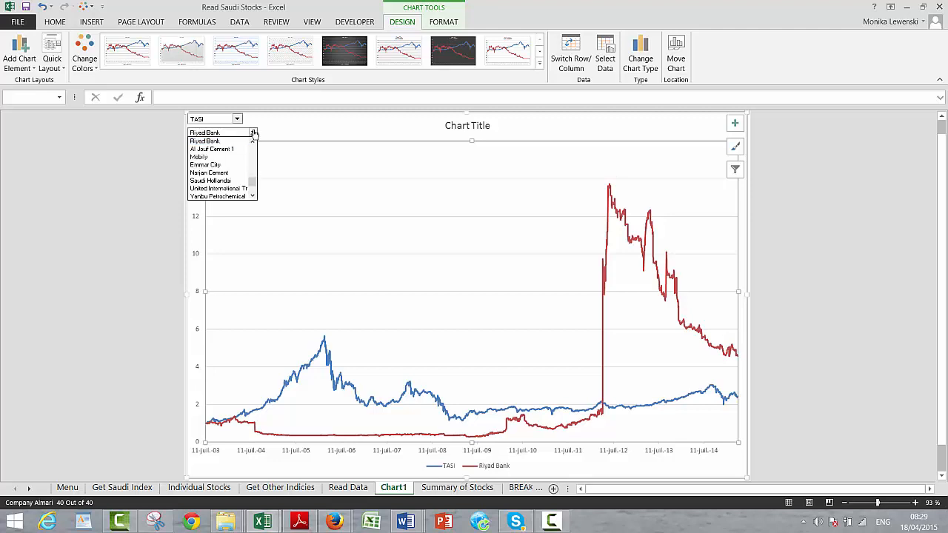
{"action": "key", "text": "Return"}
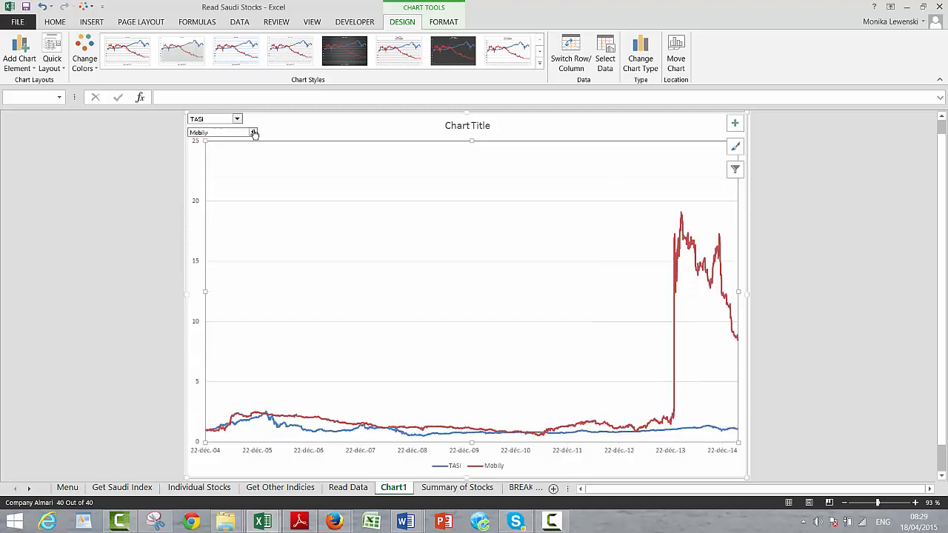
{"action": "left_click", "coordinate": [253, 133]}
{"action": "key", "text": "Down"}
{"action": "key", "text": "Down"}
{"action": "key", "text": "Down"}
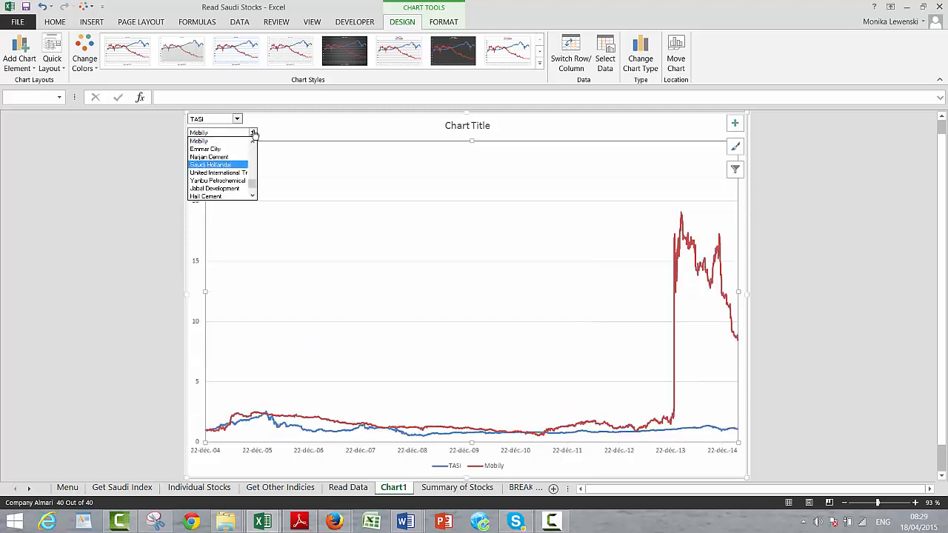
{"action": "key", "text": "Return"}
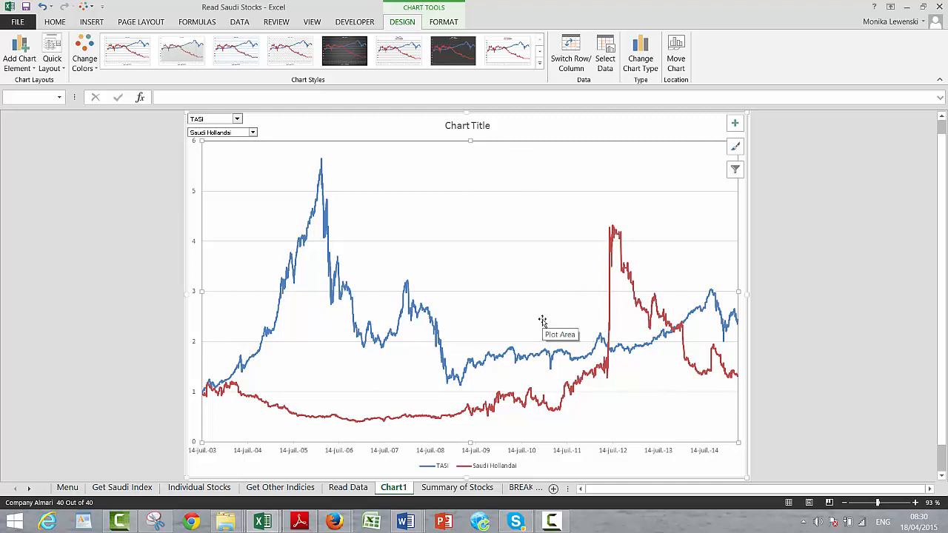
Chart Yanbu Petrochemical and after it Jabal Development against TASI using the stock drop-down
{"action": "left_click", "coordinate": [253, 133]}
{"action": "key", "text": "Down"}
{"action": "key", "text": "Down"}
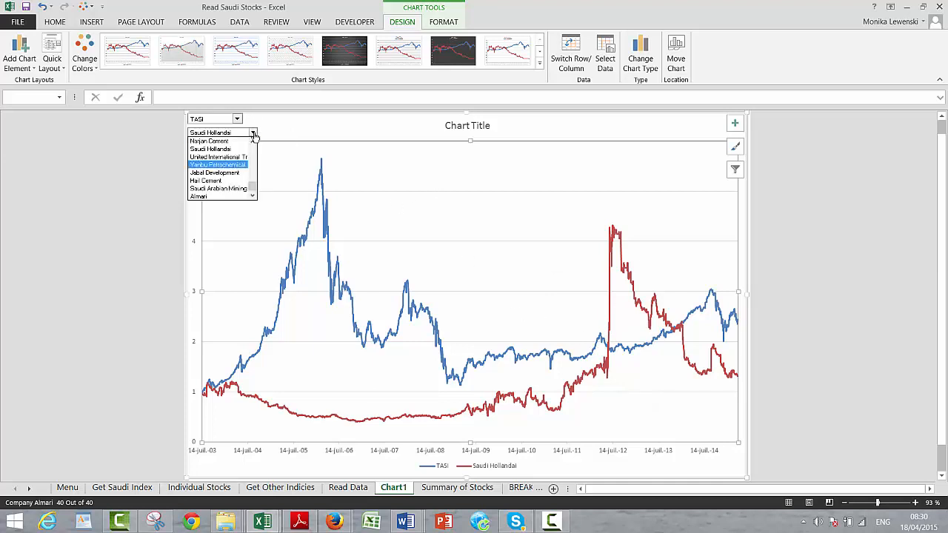
{"action": "key", "text": "Return"}
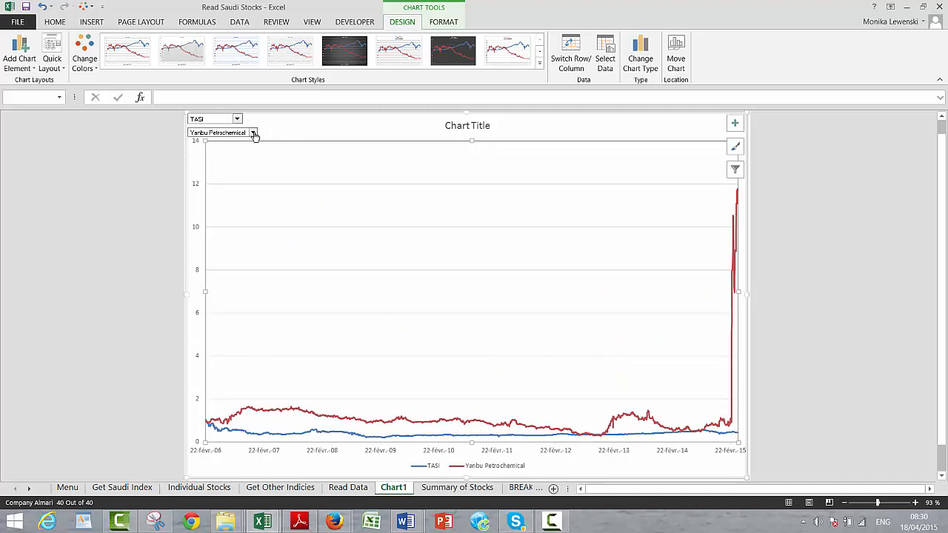
{"action": "left_click", "coordinate": [253, 133]}
{"action": "key", "text": "Down"}
{"action": "key", "text": "Return"}
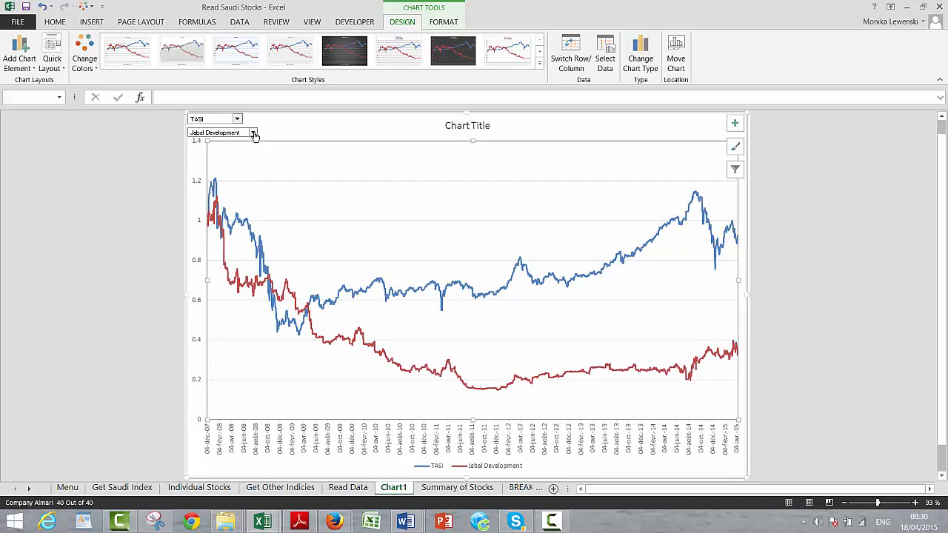
Compare TASI with Hail Cement and after it with Saudi Arabian Mining by changing the charted stock
{"action": "left_click", "coordinate": [253, 133]}
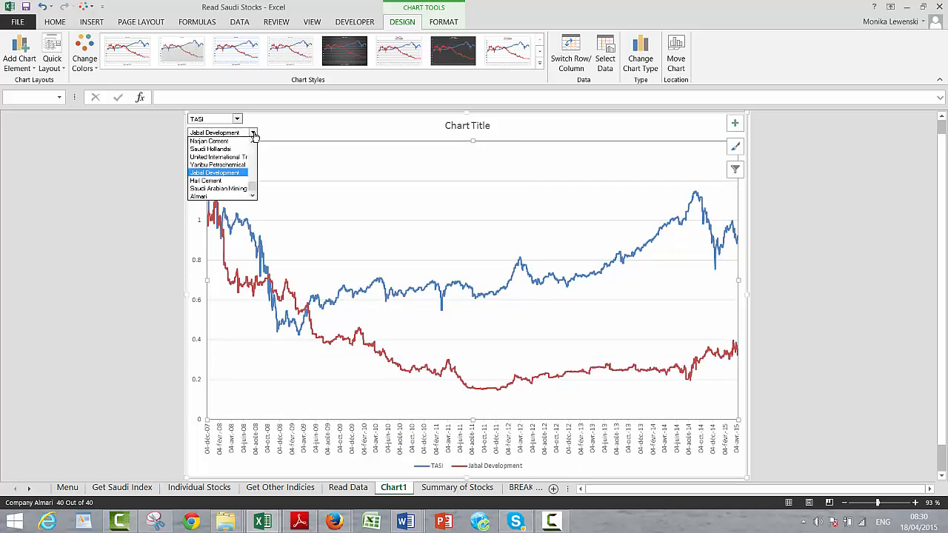
{"action": "key", "text": "Down"}
{"action": "key", "text": "Return"}
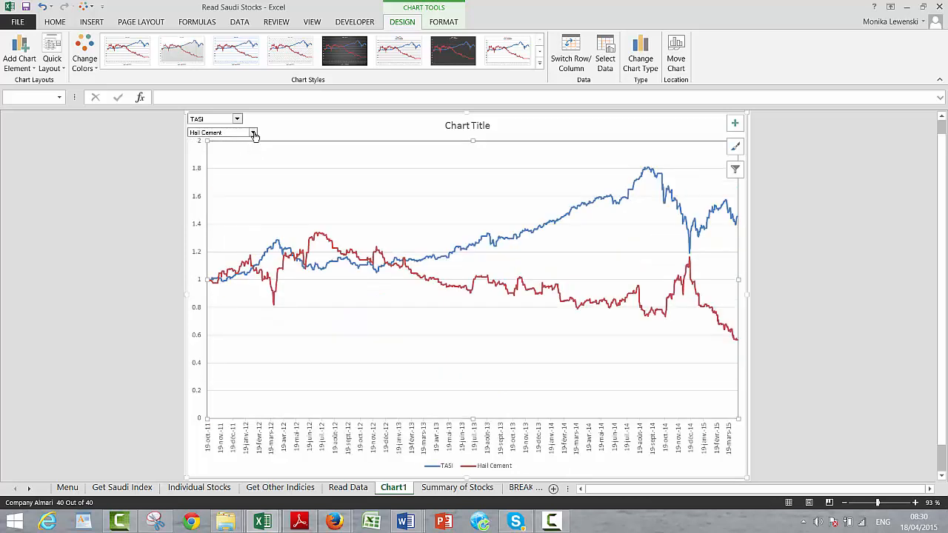
{"action": "left_click", "coordinate": [252, 133]}
{"action": "key", "text": "Down"}
{"action": "key", "text": "Return"}
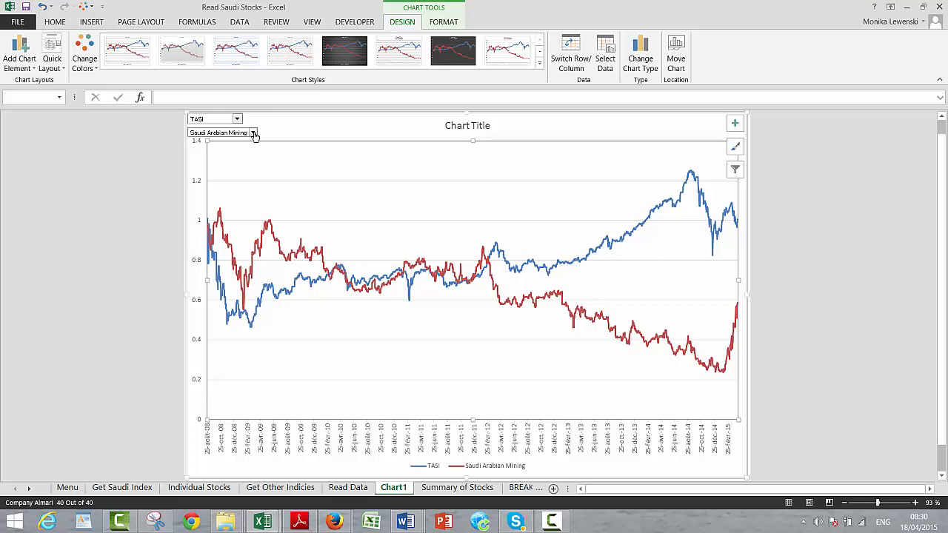
Choose Almari as the stock charted against TASI and deselect the chart
{"action": "left_click", "coordinate": [253, 132]}
{"action": "key", "text": "Down"}
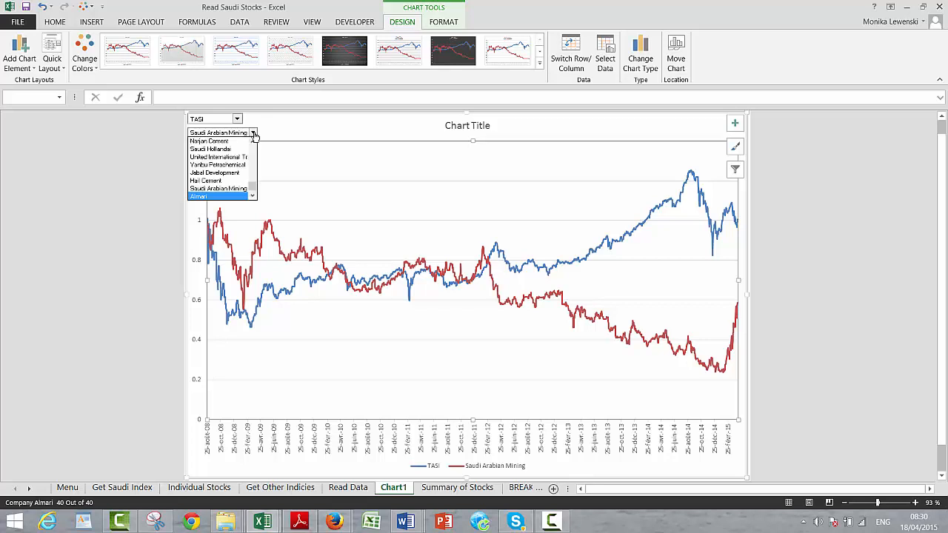
{"action": "key", "text": "Return"}
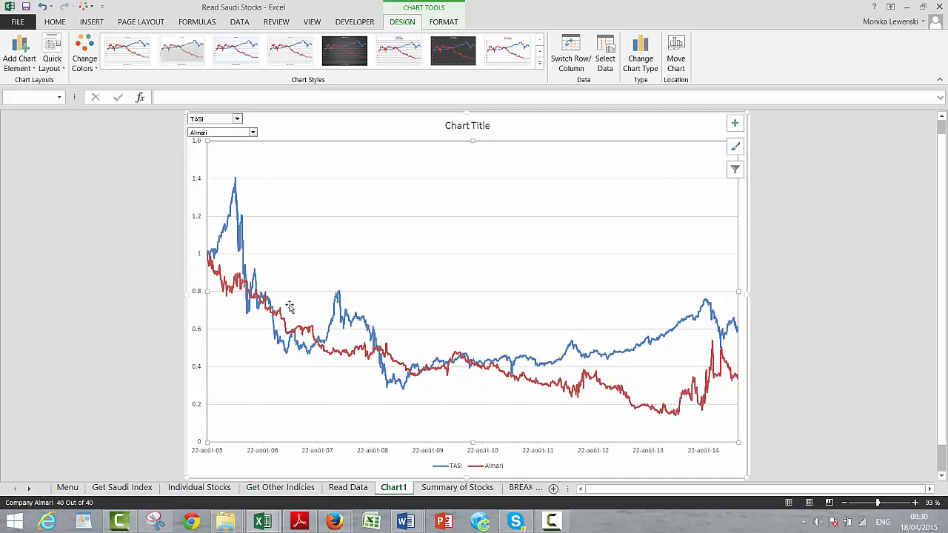
{"action": "left_click", "coordinate": [115, 393]}
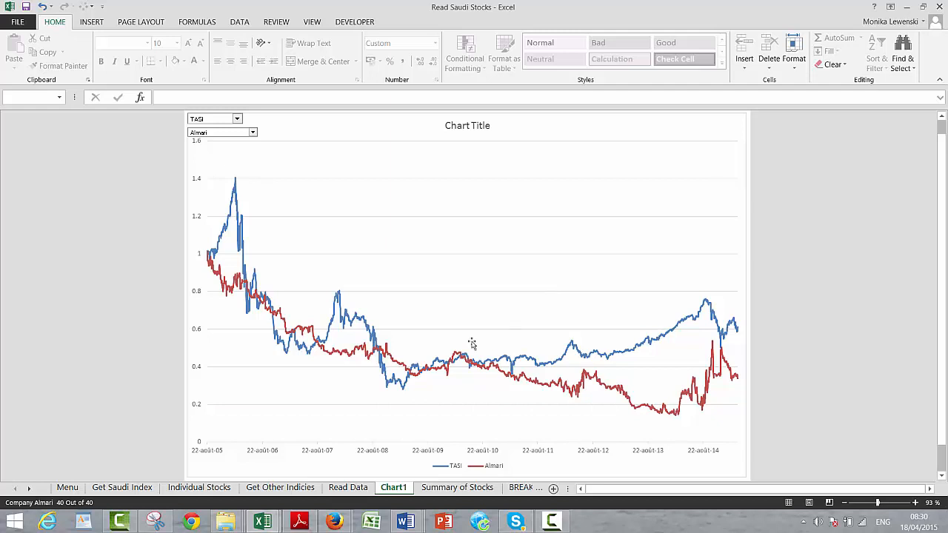
Rename the Chart1 sheet as One Stock vs Index
{"action": "double_click", "coordinate": [393, 488]}
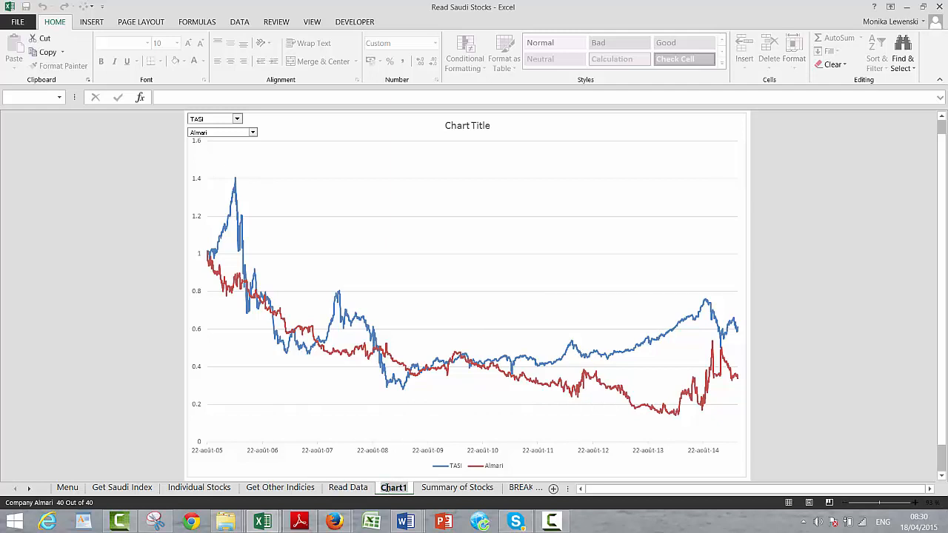
{"action": "key", "text": "BackSpace"}
{"action": "key", "text": "BackSpace"}
{"action": "key", "text": "BackSpace"}
{"action": "key", "text": "BackSpace"}
{"action": "key", "text": "BackSpace"}
{"action": "key", "text": "BackSpace"}
{"action": "type", "text": "One"}
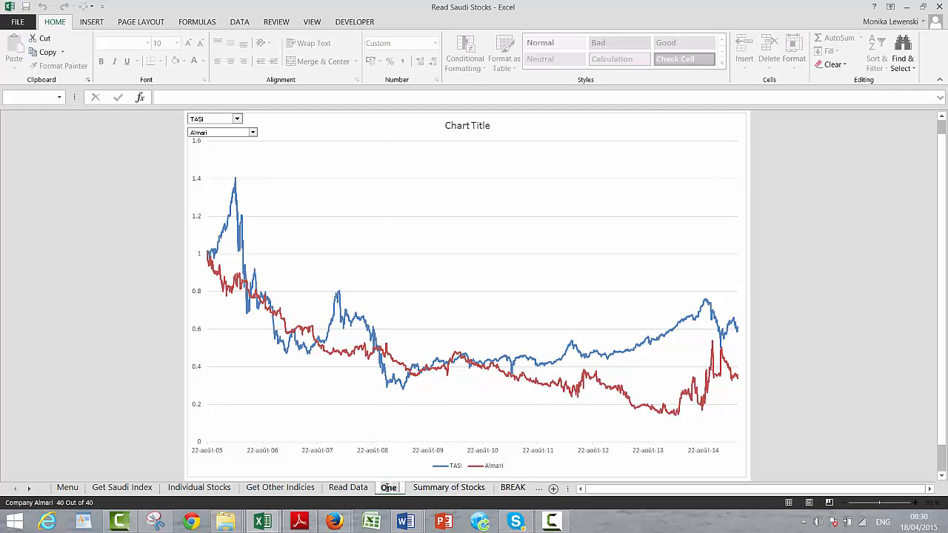
{"action": "type", "text": " Stok"}
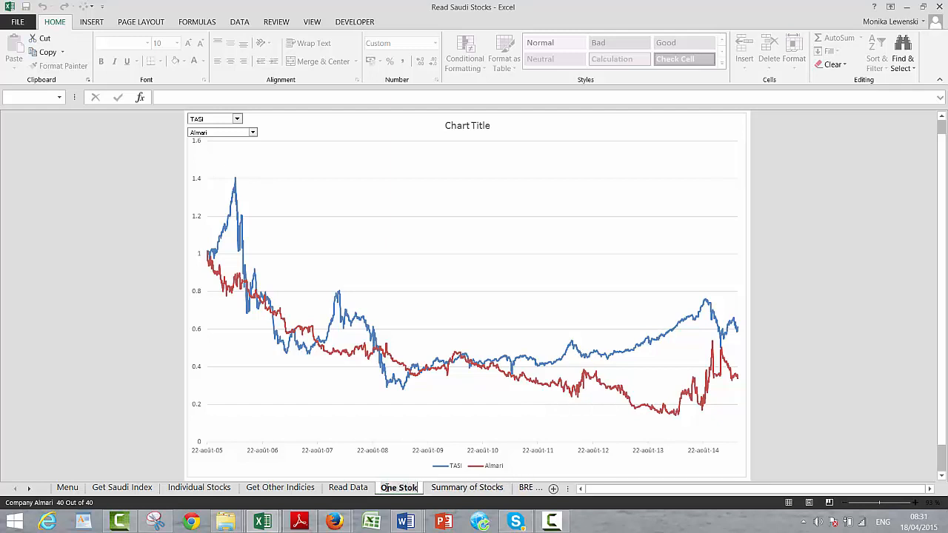
{"action": "key", "text": "BackSpace"}
{"action": "key", "text": "BackSpace"}
{"action": "type", "text": "tock ve"}
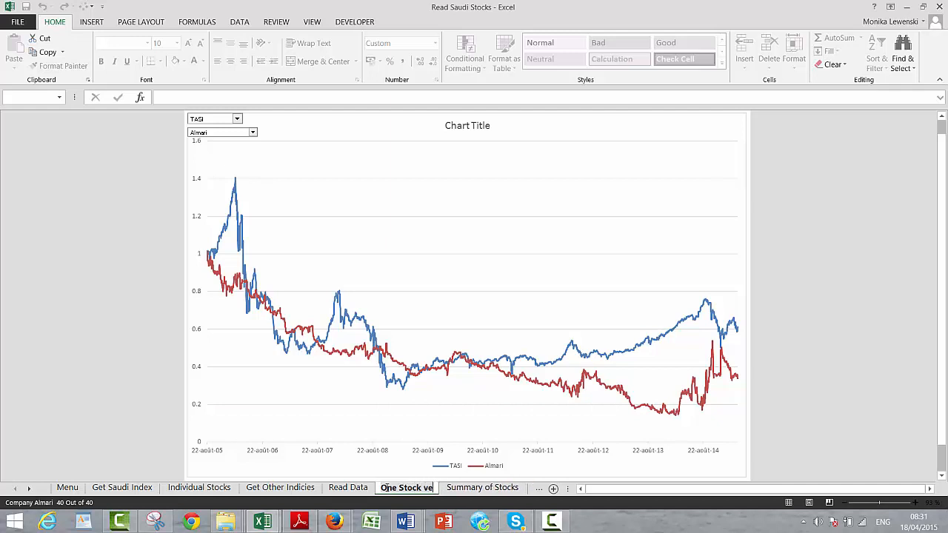
{"action": "key", "text": "BackSpace"}
{"action": "type", "text": "s Index"}
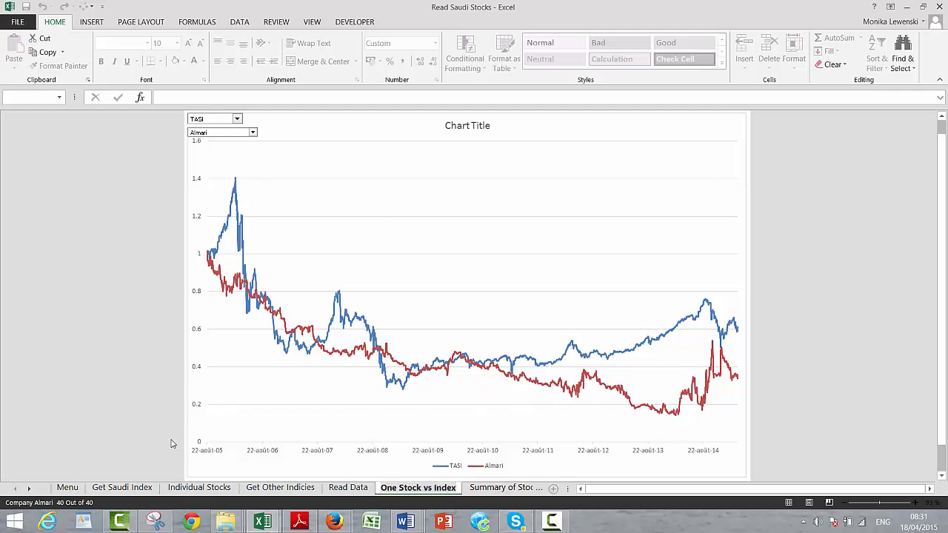
{"action": "key", "text": "Return"}
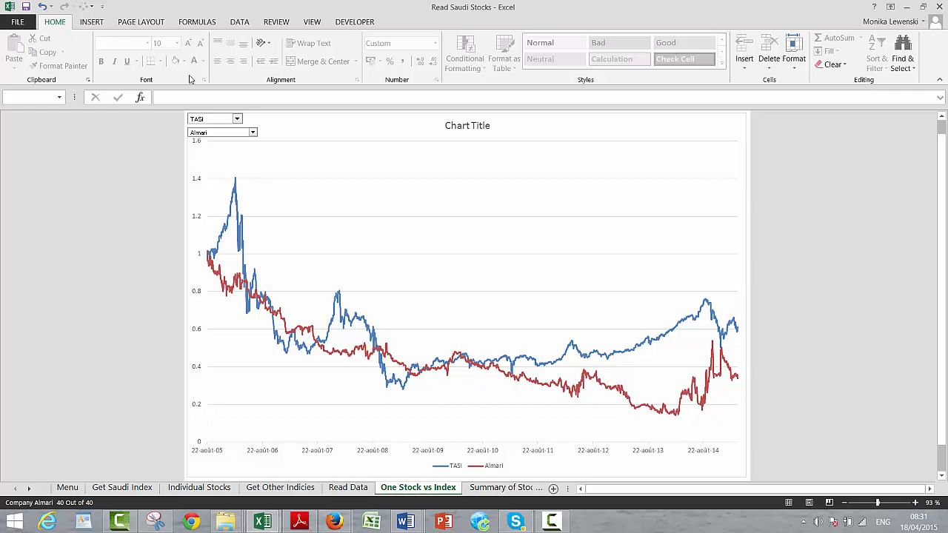
Switch the stock charted against TASI to Mobily using the on-chart stock drop-down
{"action": "left_click", "coordinate": [253, 132]}
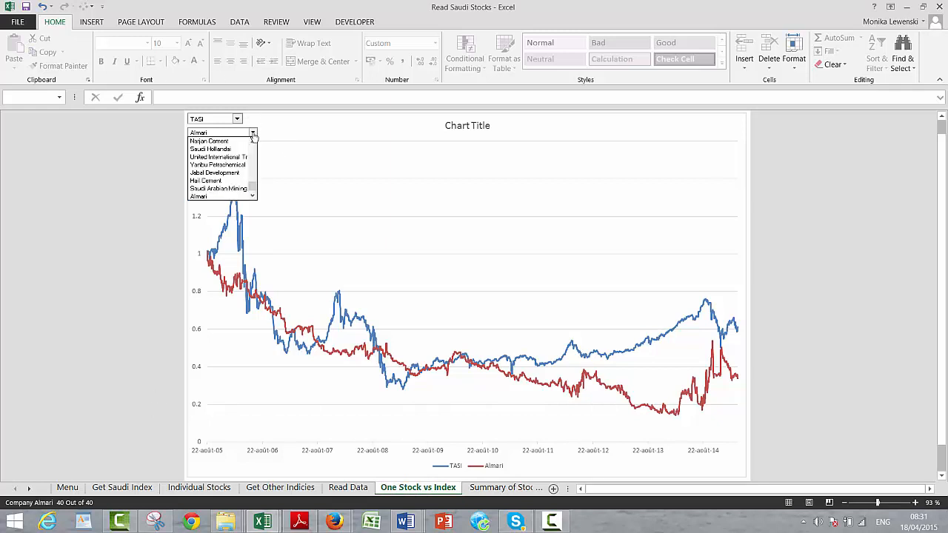
{"action": "key", "text": "Up"}
{"action": "key", "text": "Up"}
{"action": "key", "text": "Up"}
{"action": "key", "text": "Up"}
{"action": "key", "text": "Up"}
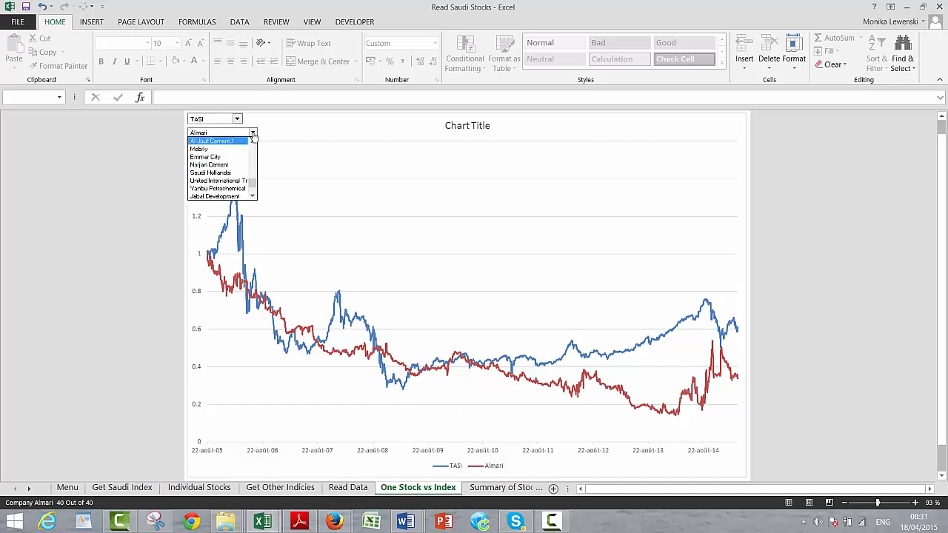
{"action": "key", "text": "Down"}
{"action": "key", "text": "Return"}
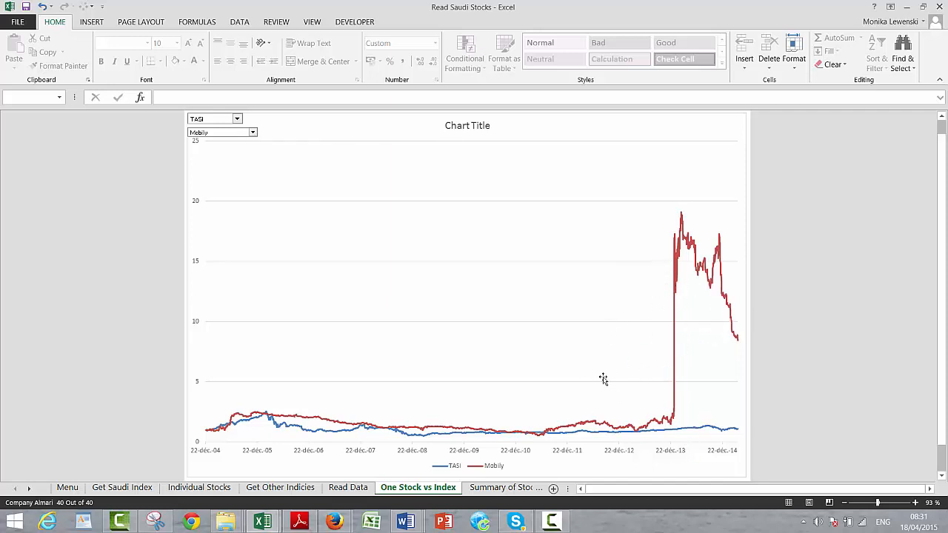
{"action": "left_click", "coordinate": [551, 521]}
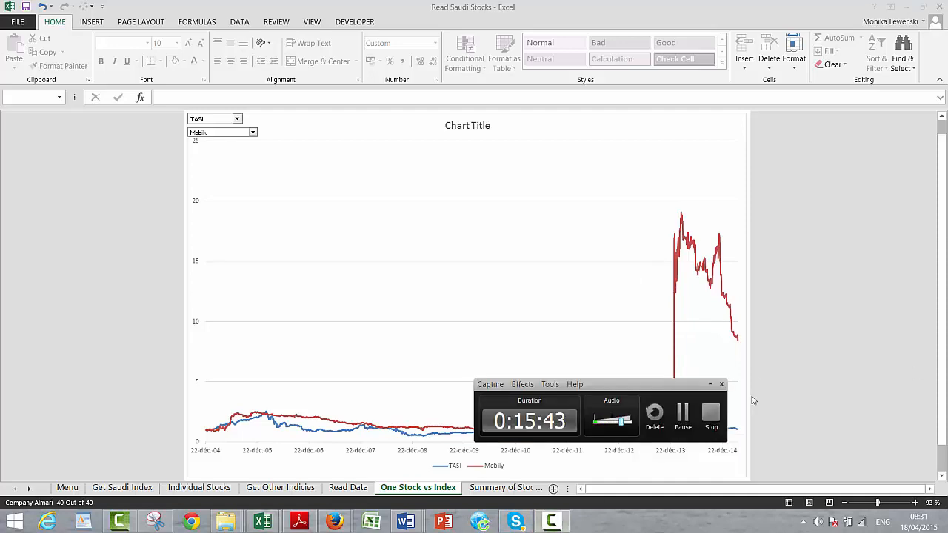